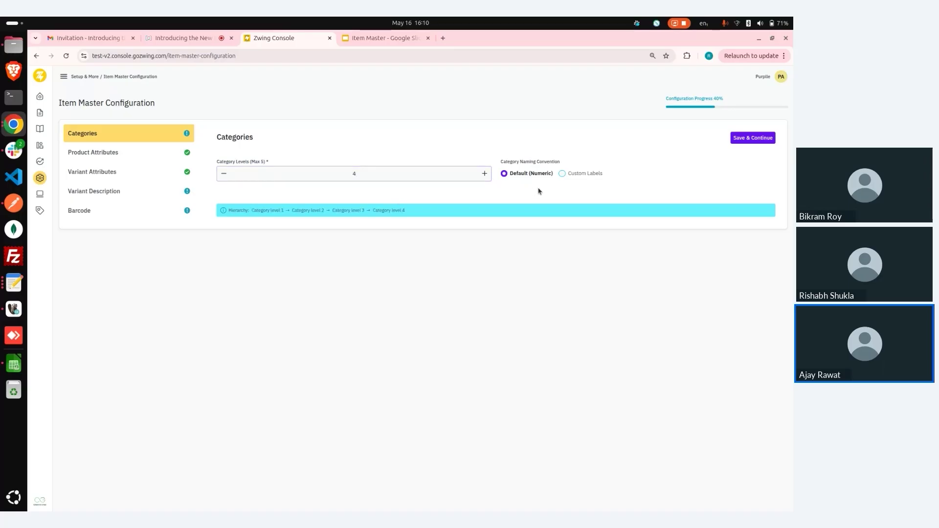
Switch the category naming convention to custom labels and name category levels 1 and 2 Division and Section
{"action": "left_click", "coordinate": [562, 175]}
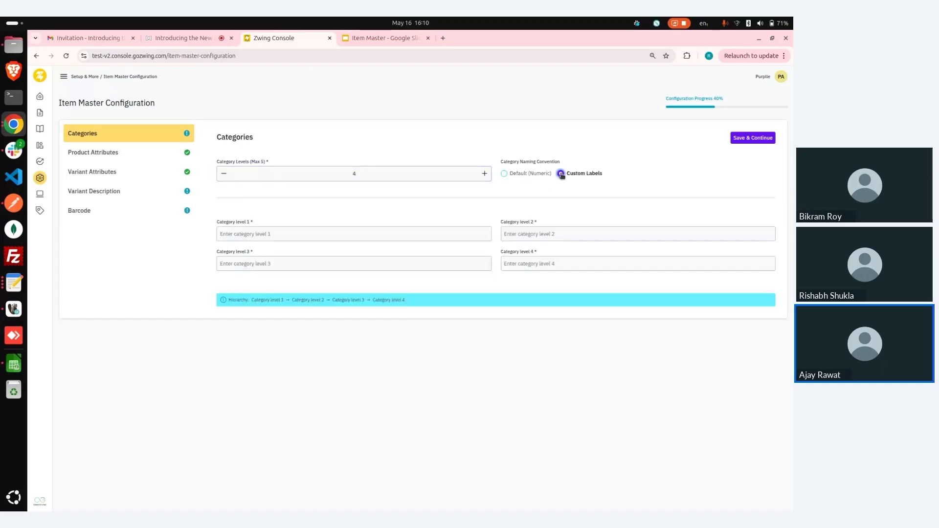
{"action": "left_click", "coordinate": [442, 229]}
{"action": "type", "text": "Di"}
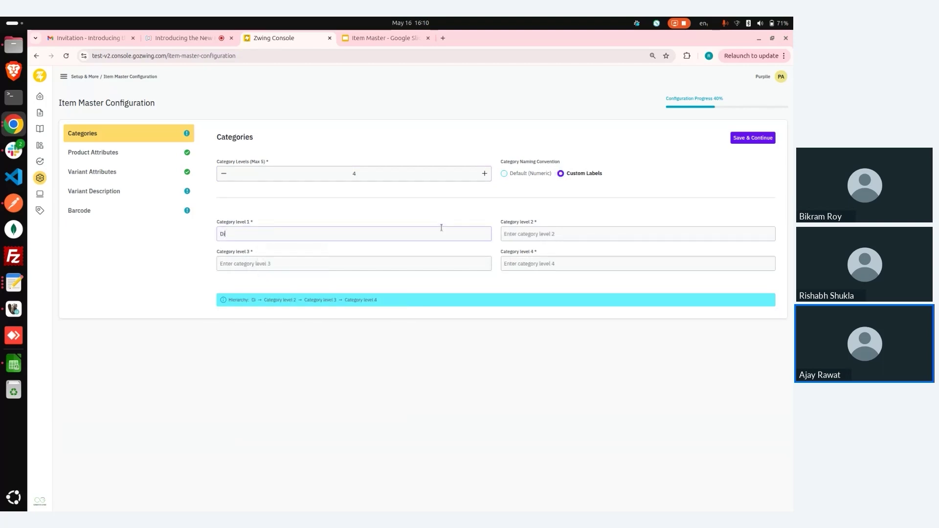
{"action": "type", "text": "vision"}
{"action": "left_click", "coordinate": [588, 236]}
{"action": "type", "text": "Section"}
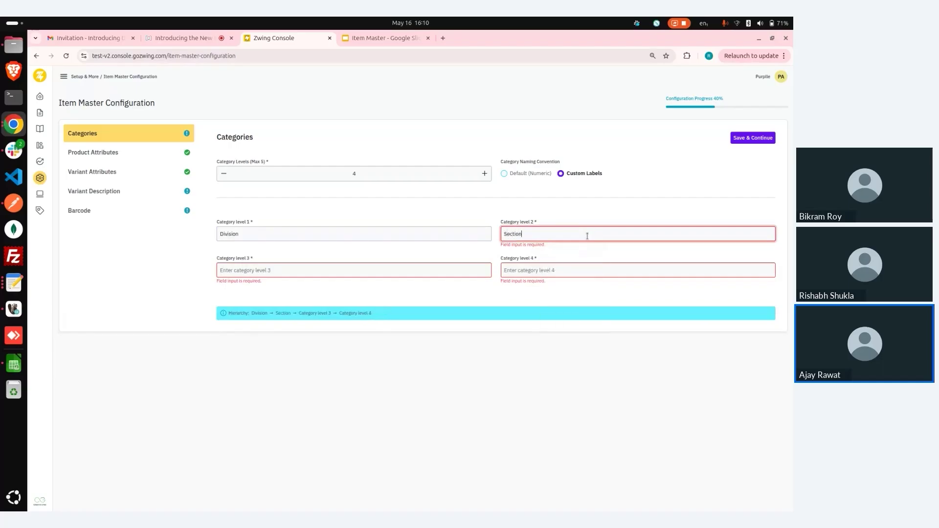
Name category levels 3 and 4 Department and Article, and save the category configuration
{"action": "left_click", "coordinate": [462, 269]}
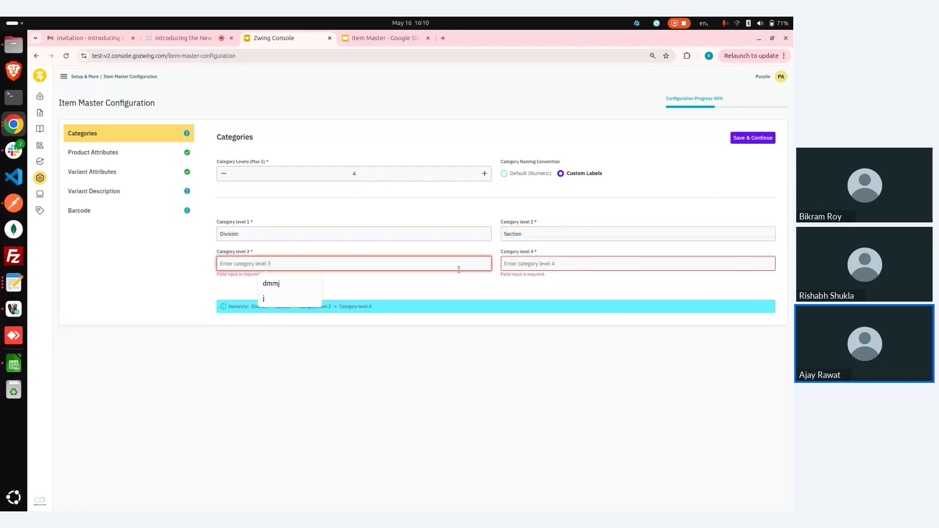
{"action": "type", "text": "Depart"}
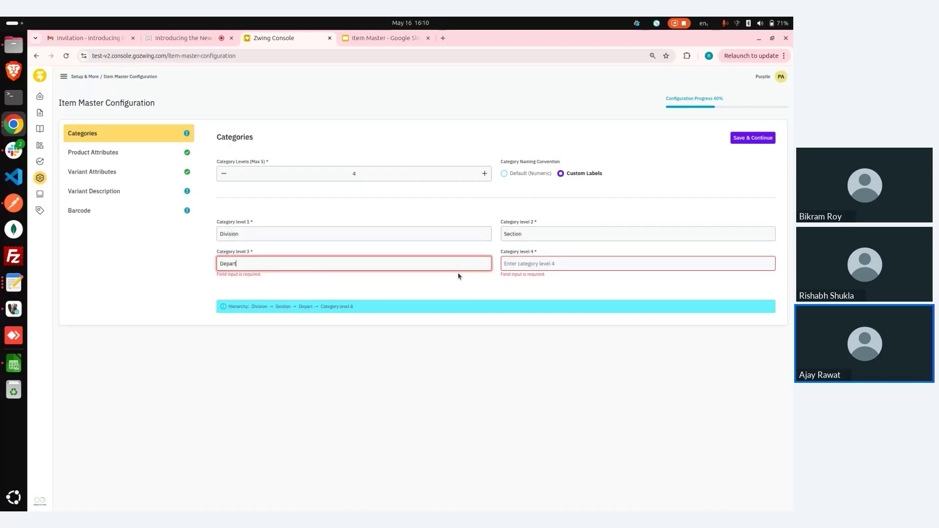
{"action": "type", "text": "ment"}
{"action": "left_click", "coordinate": [538, 262]}
{"action": "type", "text": "Article"}
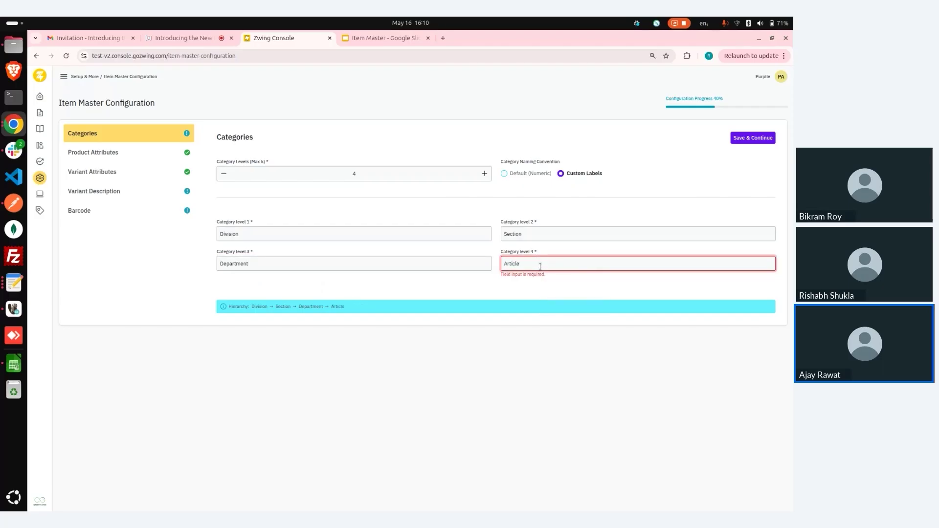
{"action": "left_click", "coordinate": [525, 293]}
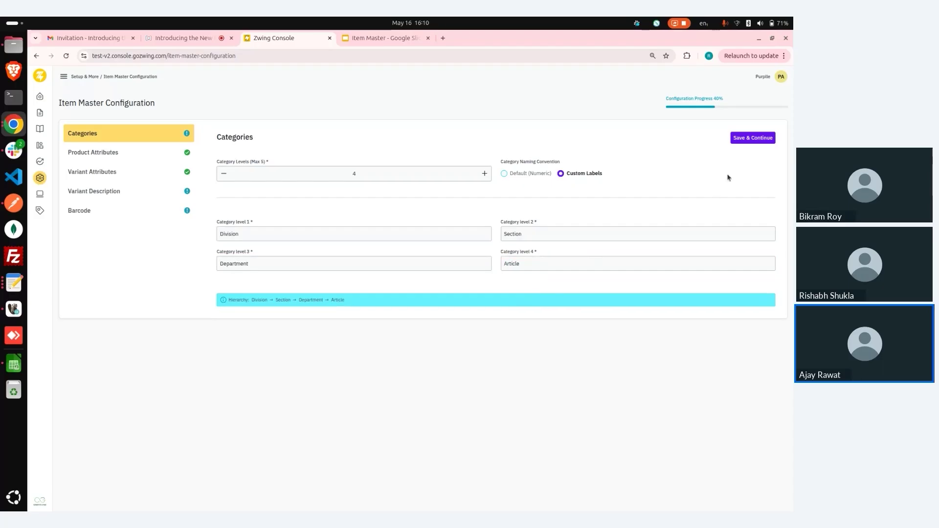
{"action": "left_click", "coordinate": [747, 139]}
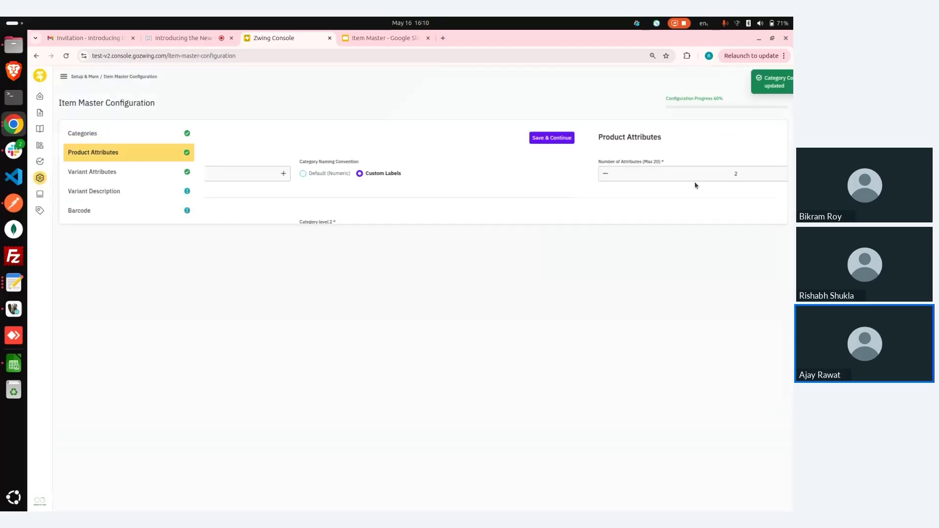
Add a third product attribute named "Material type" in the Product Attributes section
{"action": "left_click", "coordinate": [154, 136]}
{"action": "left_click", "coordinate": [158, 154]}
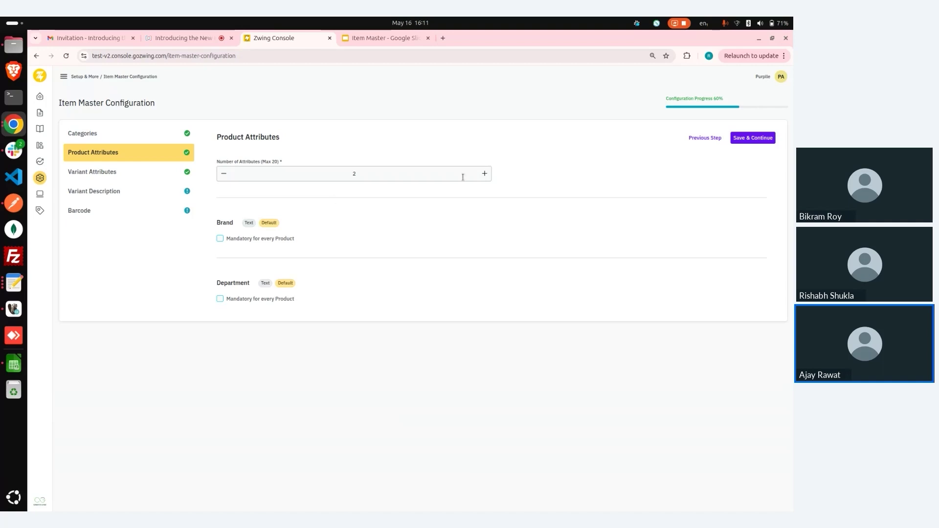
{"action": "left_click", "coordinate": [485, 174]}
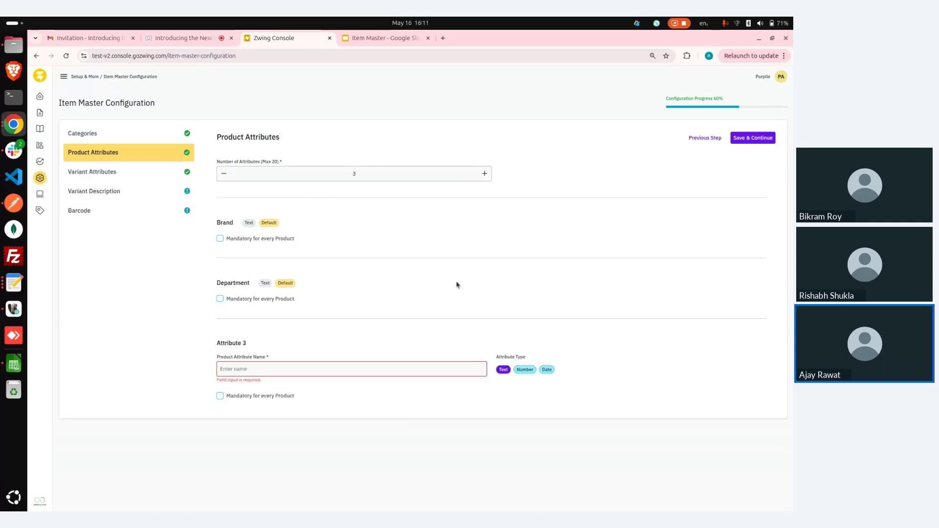
{"action": "left_click", "coordinate": [387, 371]}
{"action": "type", "text": "Mat"}
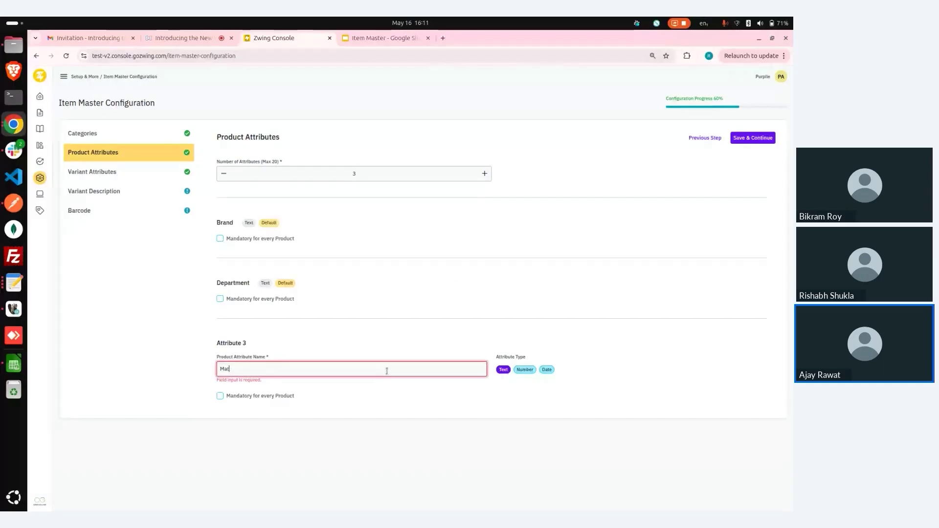
{"action": "type", "text": "eriAL"}
{"action": "key", "text": "BackSpace"}
{"action": "key", "text": "BackSpace"}
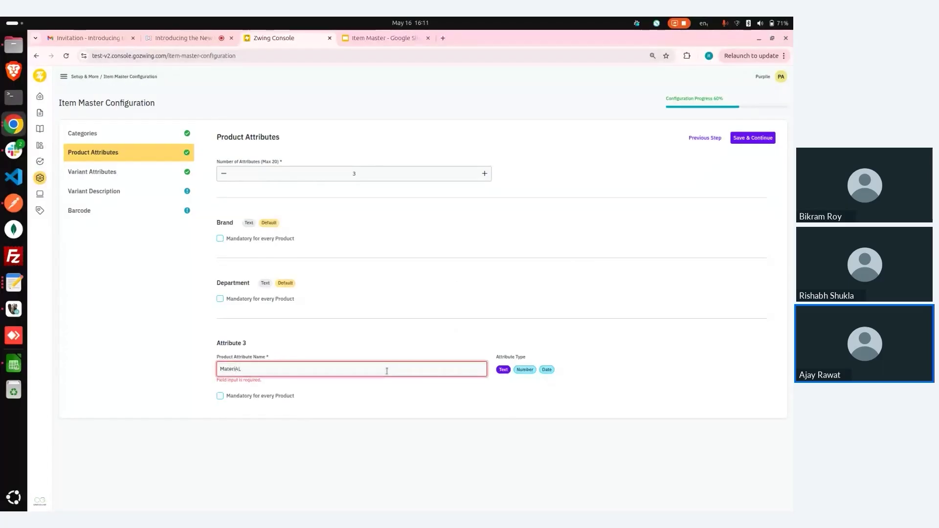
{"action": "type", "text": "al we"}
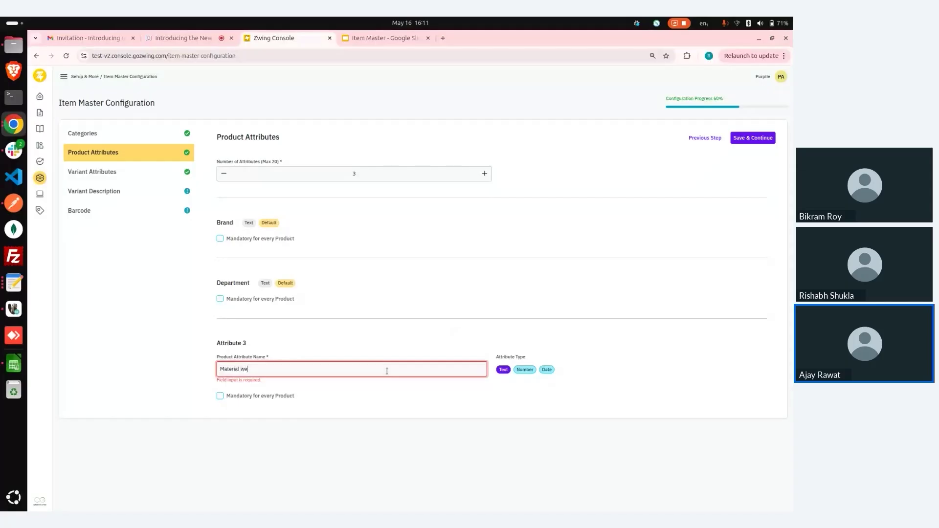
{"action": "key", "text": "BackSpace"}
{"action": "key", "text": "BackSpace"}
{"action": "type", "text": "type"}
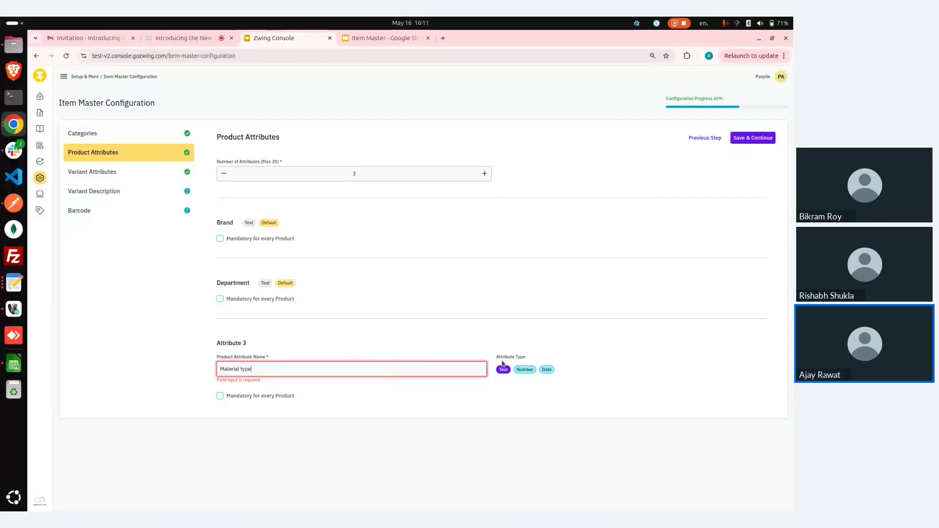
Try other attribute types such as Number for the Material type attribute and set it back to Text
{"action": "left_click", "coordinate": [531, 371]}
{"action": "left_click", "coordinate": [543, 373]}
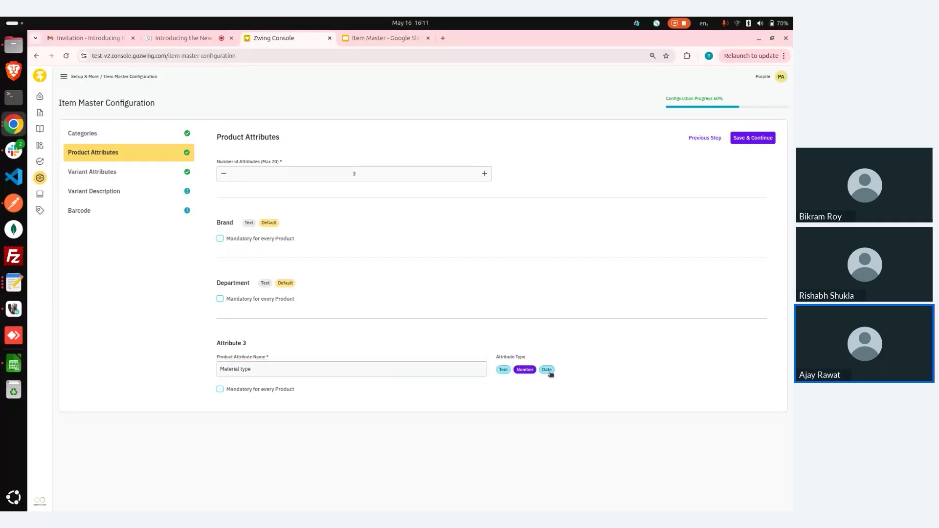
{"action": "left_click", "coordinate": [503, 371]}
Try adding a third attribute in the Variant Attributes section and reduce the number of attributes back to 2
{"action": "left_click", "coordinate": [154, 175]}
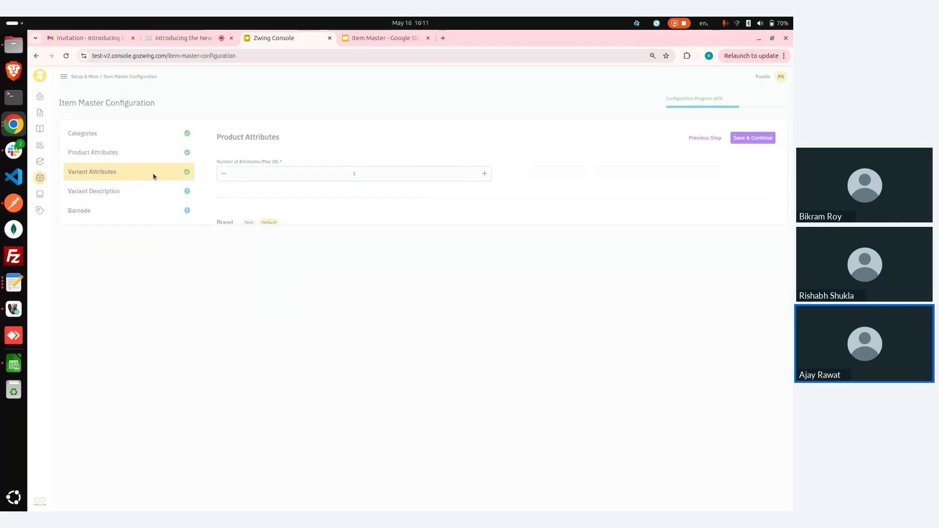
{"action": "left_click", "coordinate": [484, 174]}
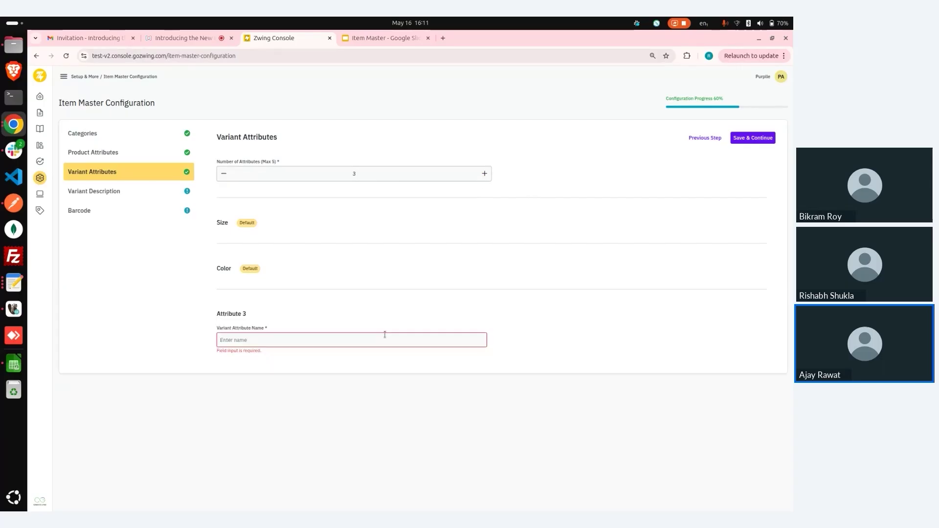
{"action": "left_click", "coordinate": [224, 173]}
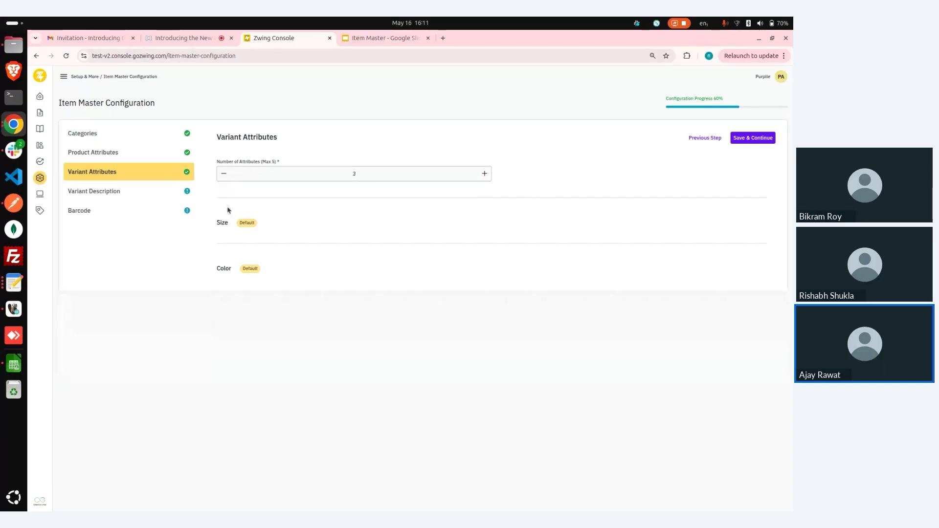
Keep the variant packaging details requirement as Optional in Variant Description and save that section
{"action": "left_click", "coordinate": [155, 191]}
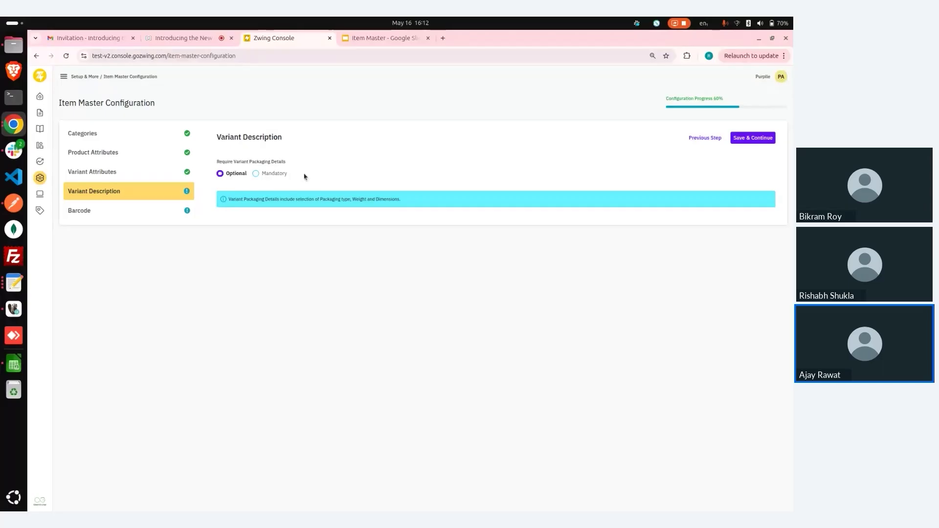
{"action": "left_click", "coordinate": [255, 174]}
{"action": "left_click", "coordinate": [221, 175]}
{"action": "left_click", "coordinate": [95, 211]}
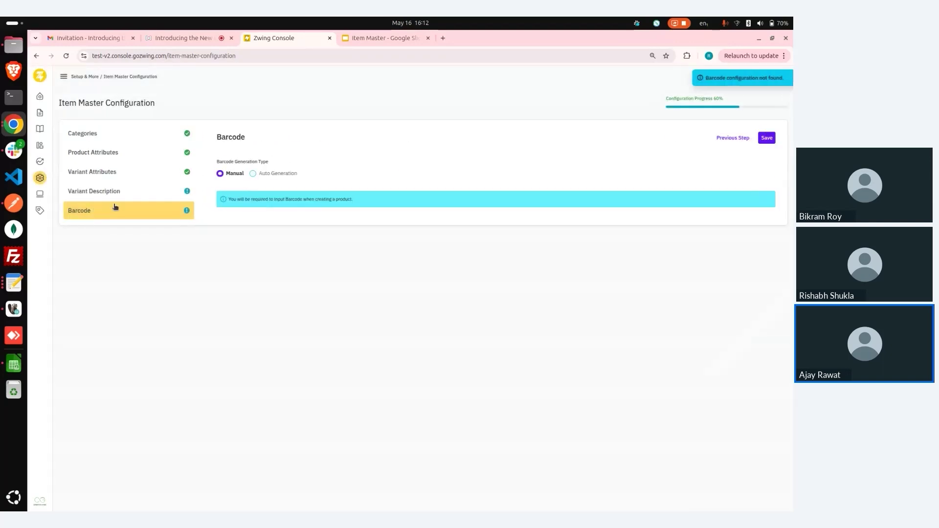
{"action": "left_click", "coordinate": [139, 190]}
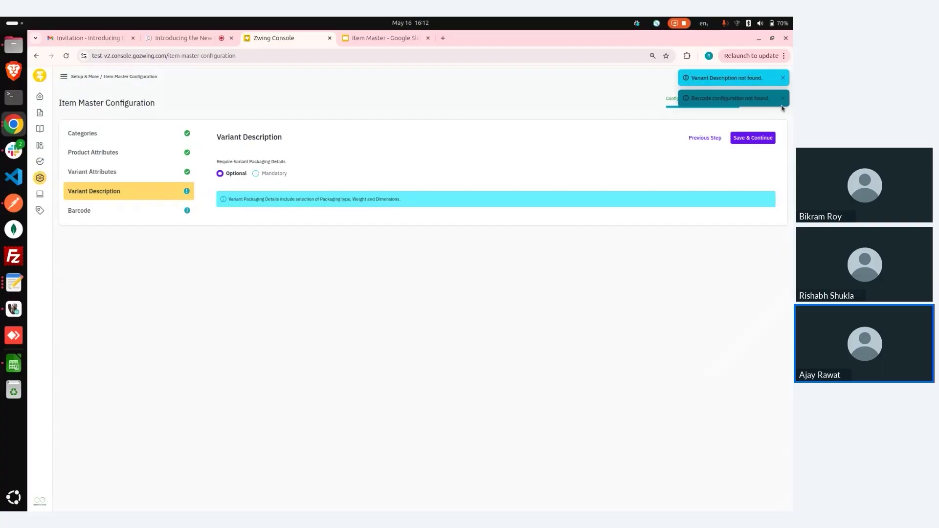
{"action": "left_click", "coordinate": [753, 138]}
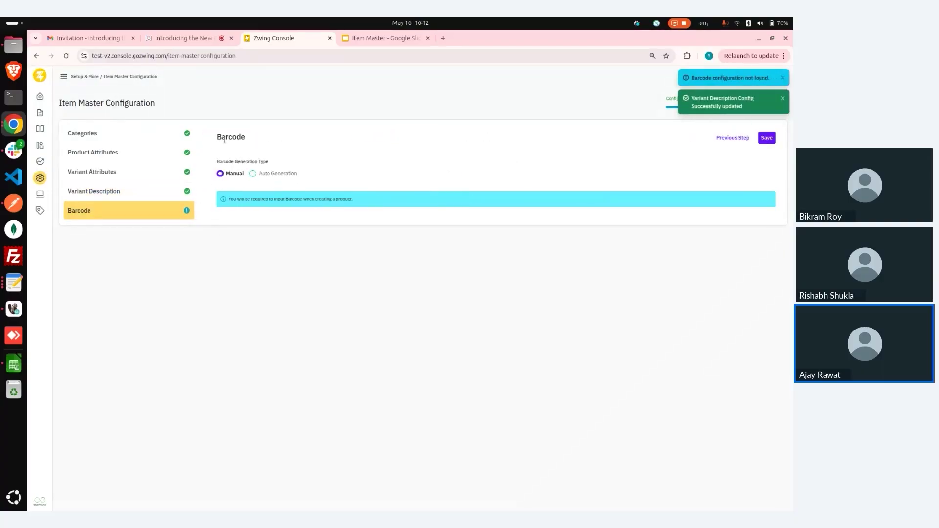
Set barcodes to Auto Generation with the CODE-39 type and a barcode length of 15
{"action": "left_click", "coordinate": [253, 174]}
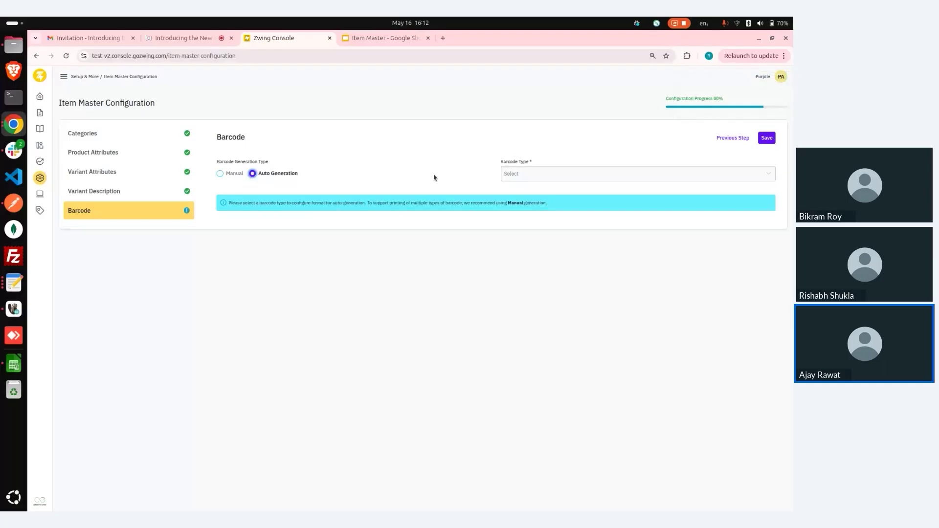
{"action": "left_click", "coordinate": [610, 177]}
{"action": "left_click", "coordinate": [610, 177]}
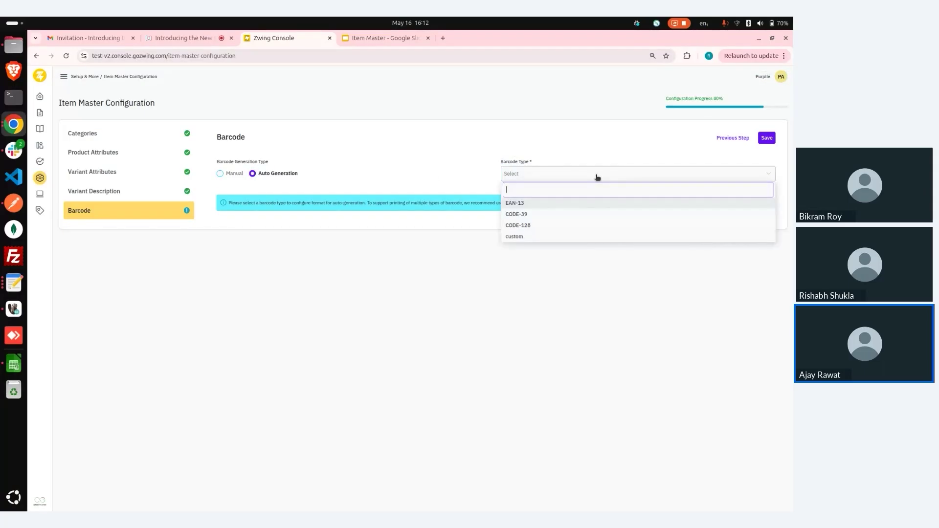
{"action": "left_click", "coordinate": [537, 213]}
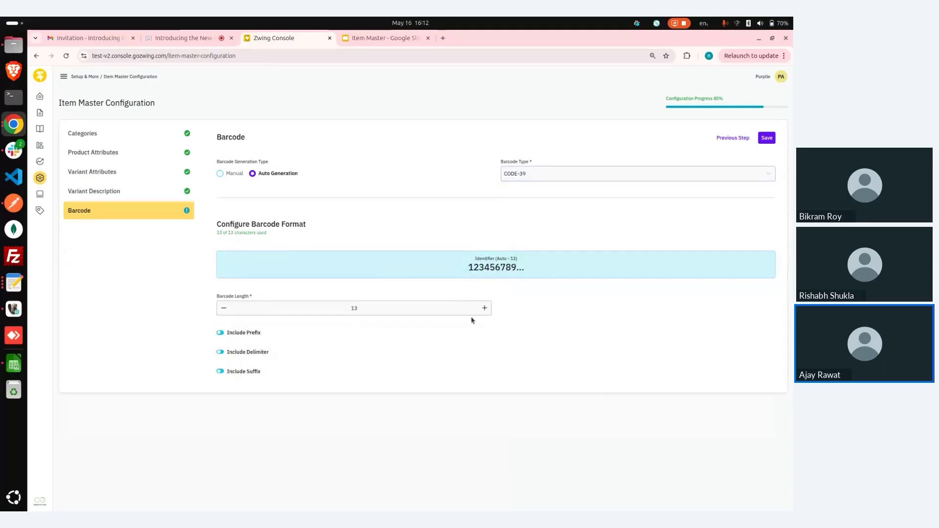
{"action": "left_click", "coordinate": [484, 309]}
{"action": "left_click", "coordinate": [484, 309]}
Include a barcode prefix with a length of 2 and the text PR
{"action": "left_click", "coordinate": [221, 333]}
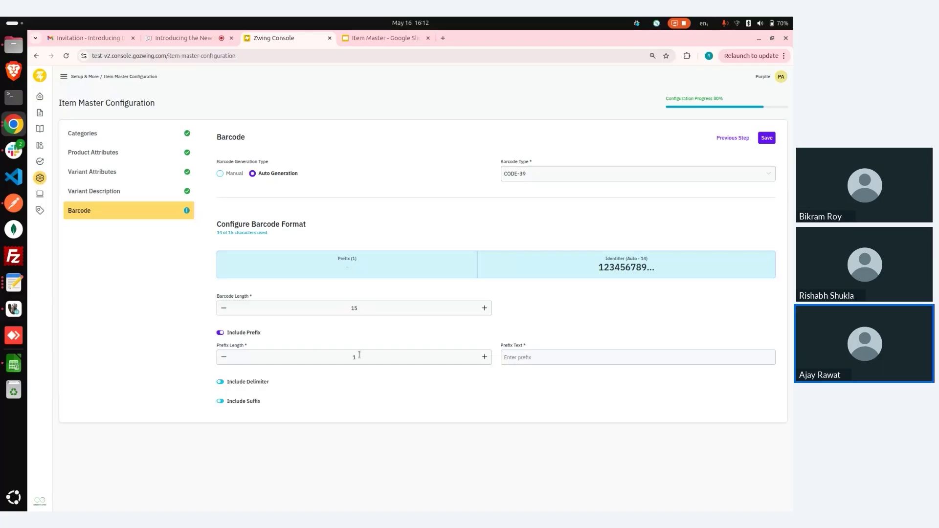
{"action": "left_click", "coordinate": [486, 358]}
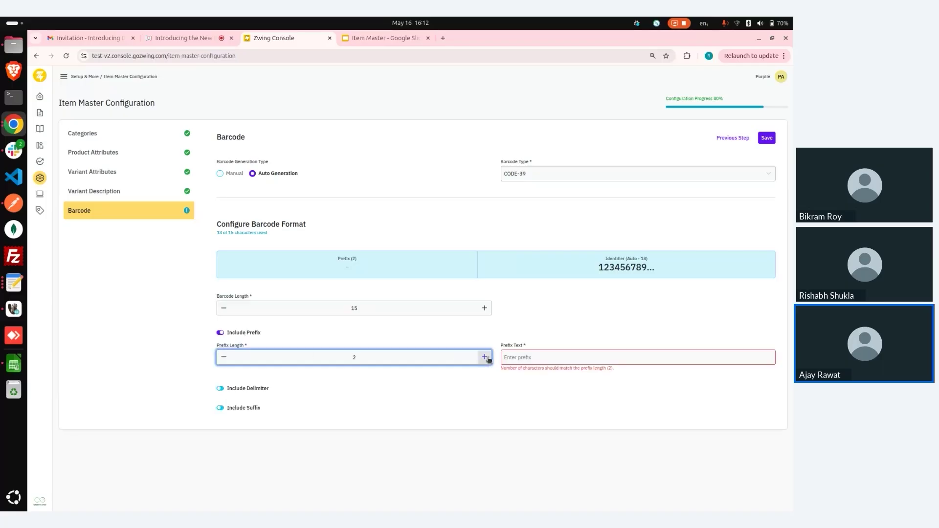
{"action": "left_click", "coordinate": [527, 358]}
{"action": "type", "text": "PR"}
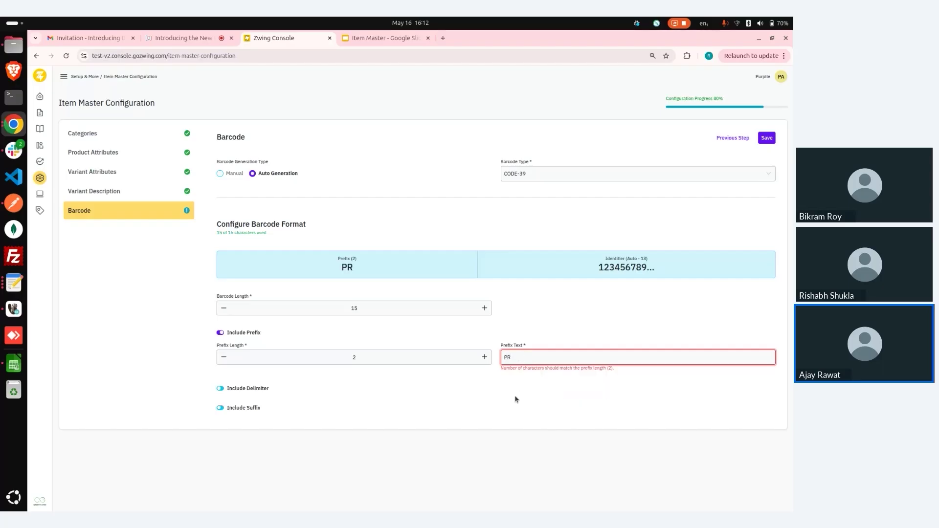
{"action": "left_click", "coordinate": [517, 397]}
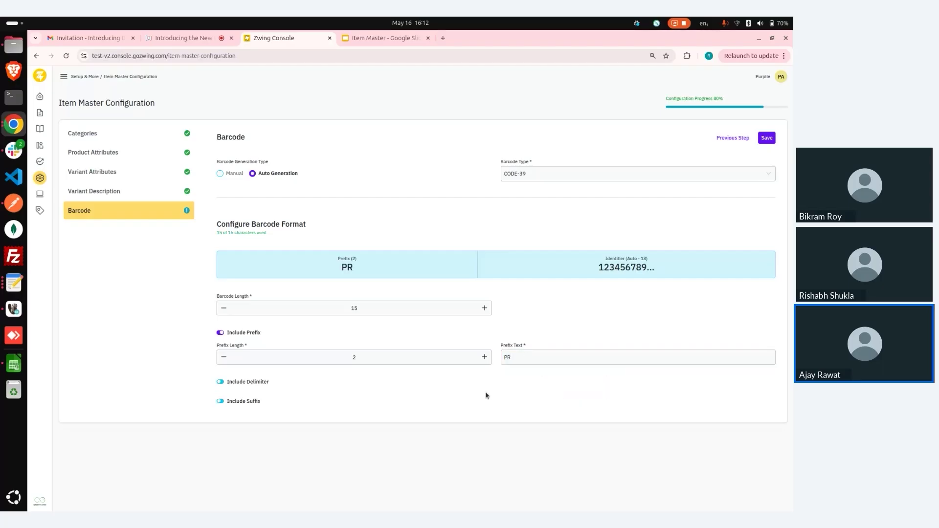
Include the delimiter symbol @ and a one-character suffix S in the barcode format
{"action": "left_click", "coordinate": [227, 382]}
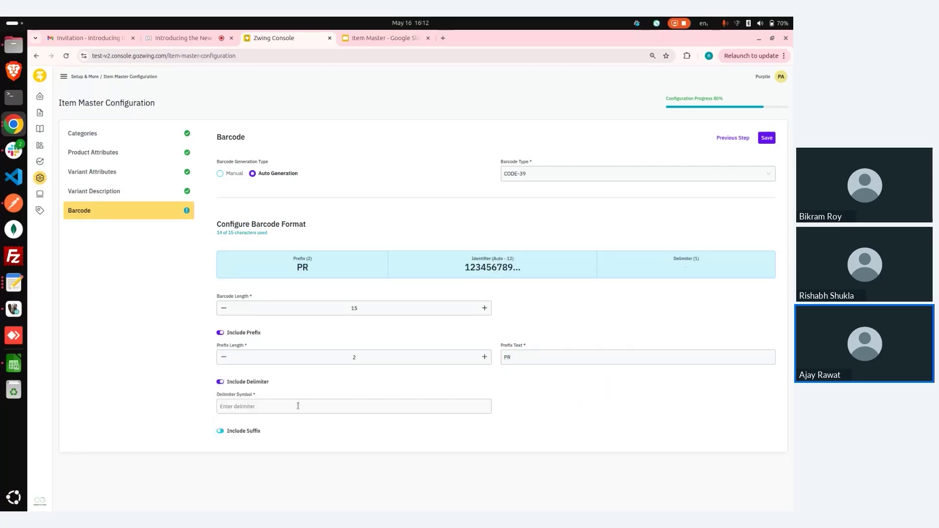
{"action": "type", "text": "@"}
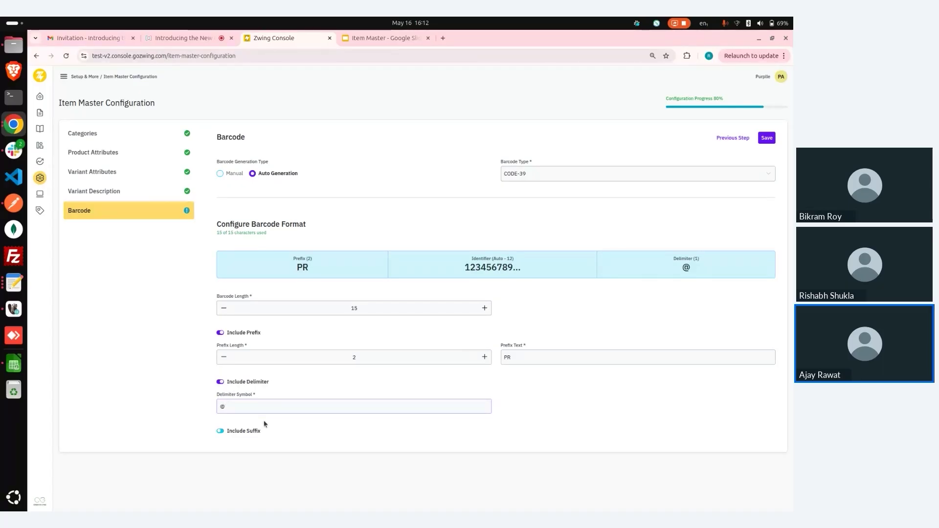
{"action": "left_click", "coordinate": [220, 431]}
{"action": "left_click", "coordinate": [517, 459]}
{"action": "type", "text": "S"}
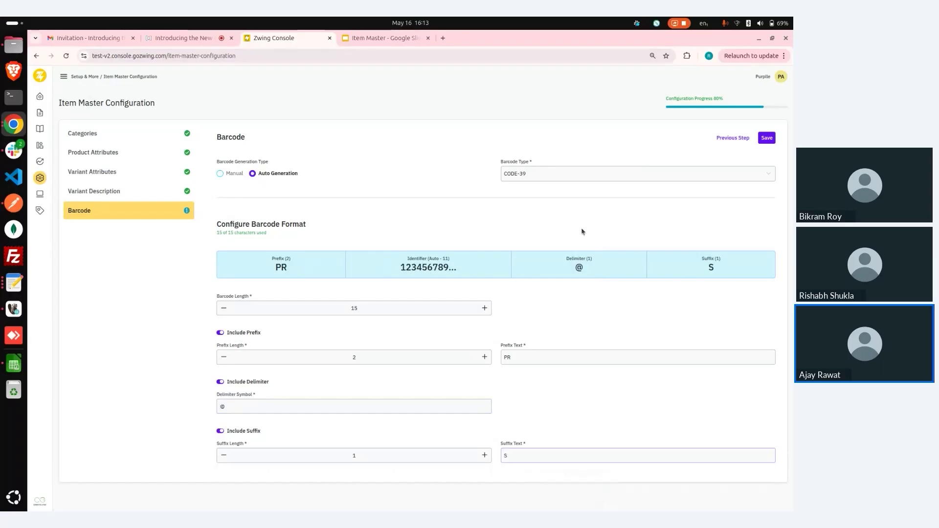
Try the CODE-128 barcode type and return the barcode generation type to Manual
{"action": "left_click", "coordinate": [602, 181]}
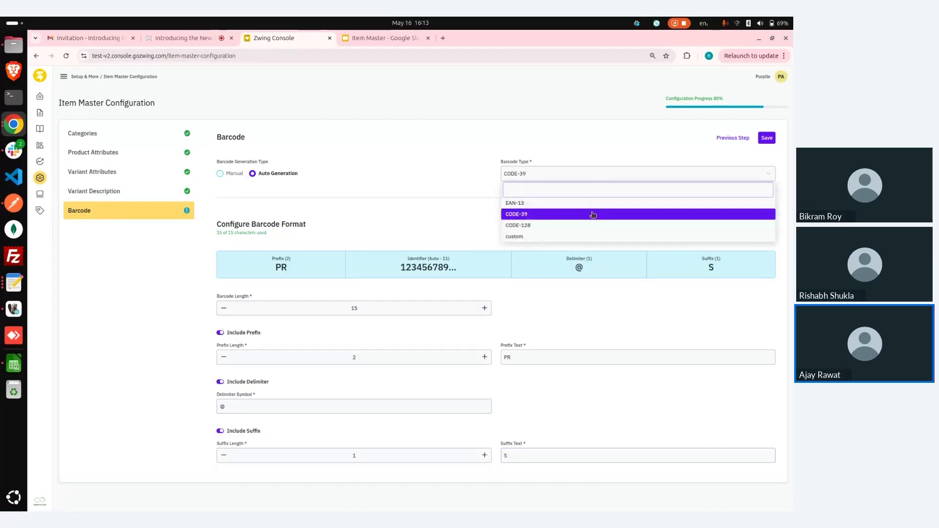
{"action": "left_click", "coordinate": [592, 225]}
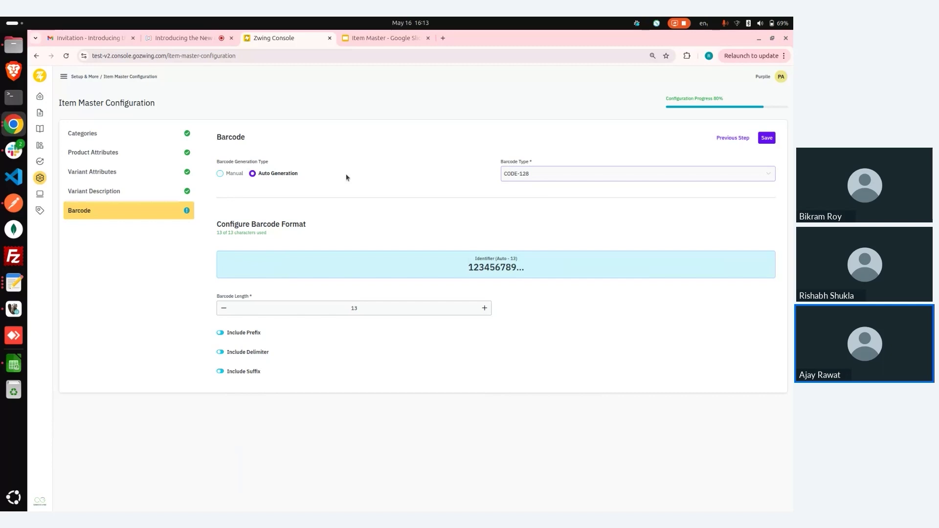
{"action": "left_click", "coordinate": [220, 174]}
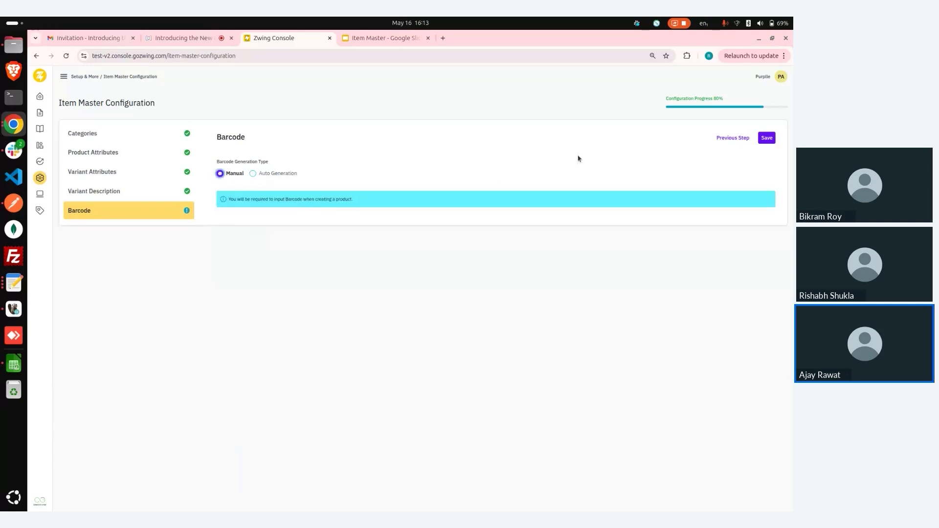
Save the barcode configuration with Manual generation and review the configured category levels
{"action": "left_click", "coordinate": [766, 138]}
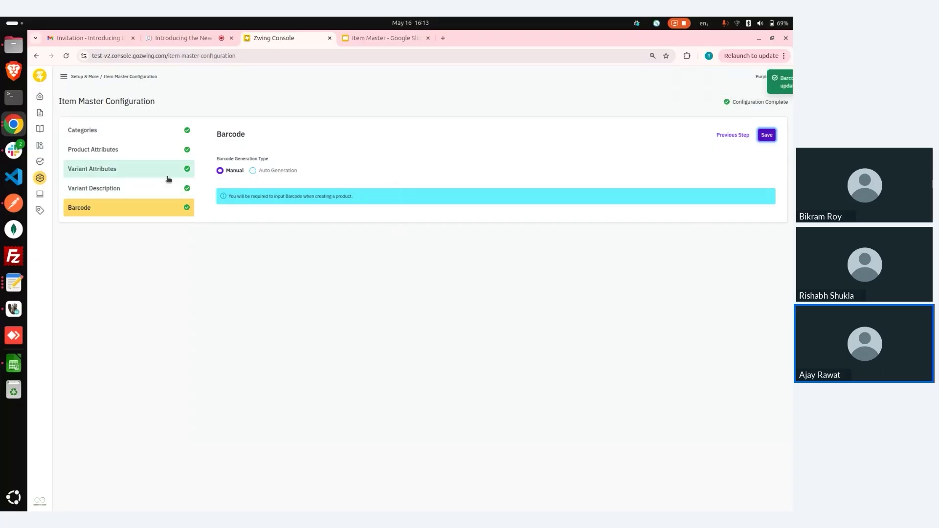
{"action": "left_click", "coordinate": [134, 131]}
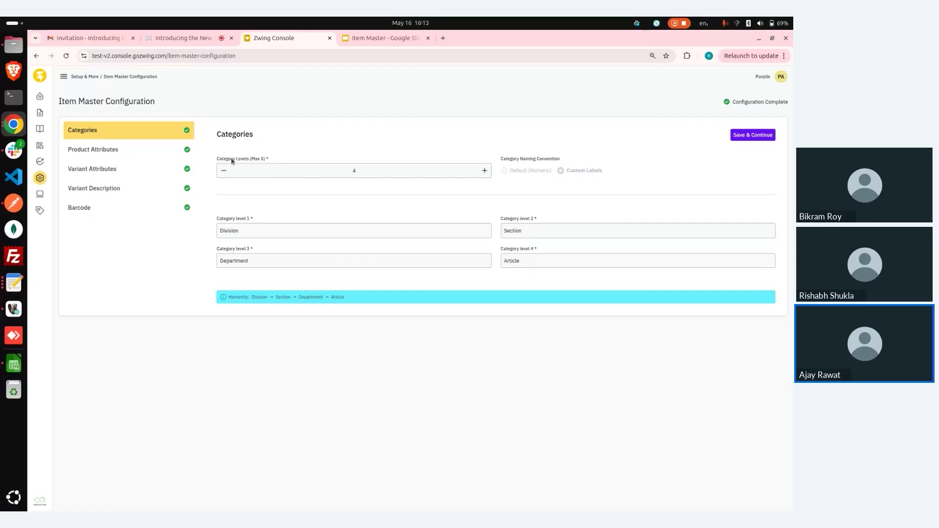
Go to Product Categories and start a new category at the Division level
{"action": "mouse_move", "coordinate": [42, 143]}
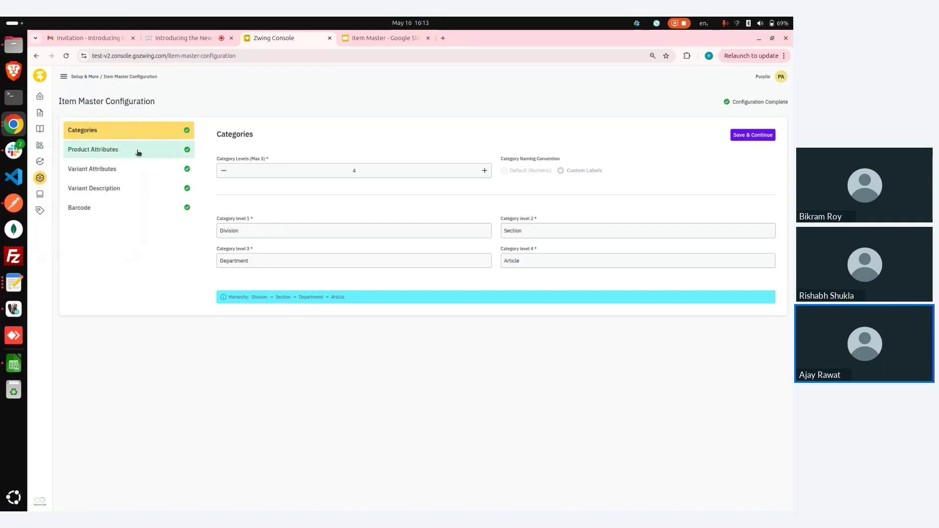
{"action": "mouse_move", "coordinate": [40, 129]}
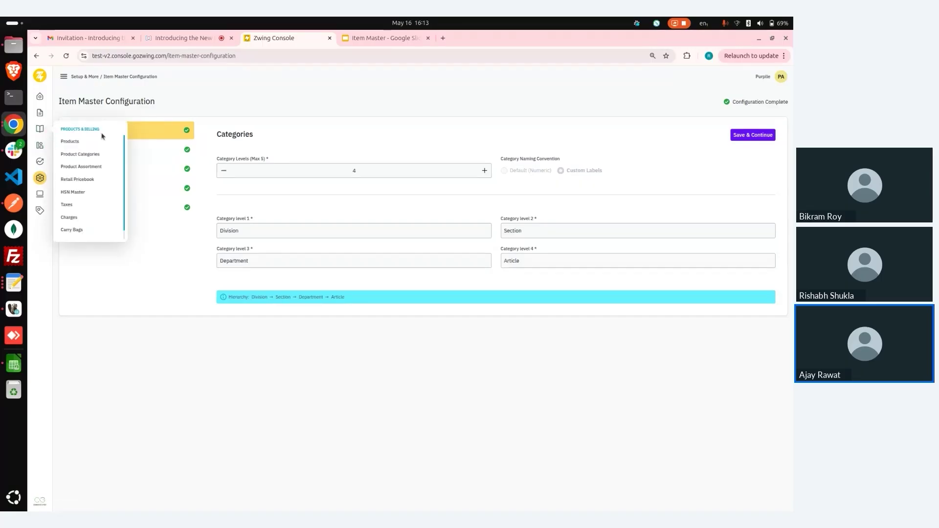
{"action": "left_click", "coordinate": [105, 157]}
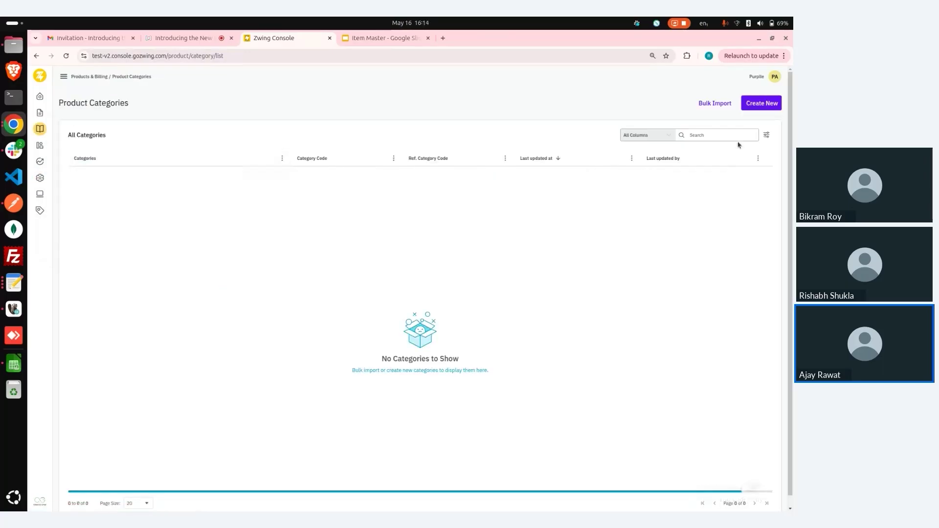
{"action": "left_click", "coordinate": [765, 105]}
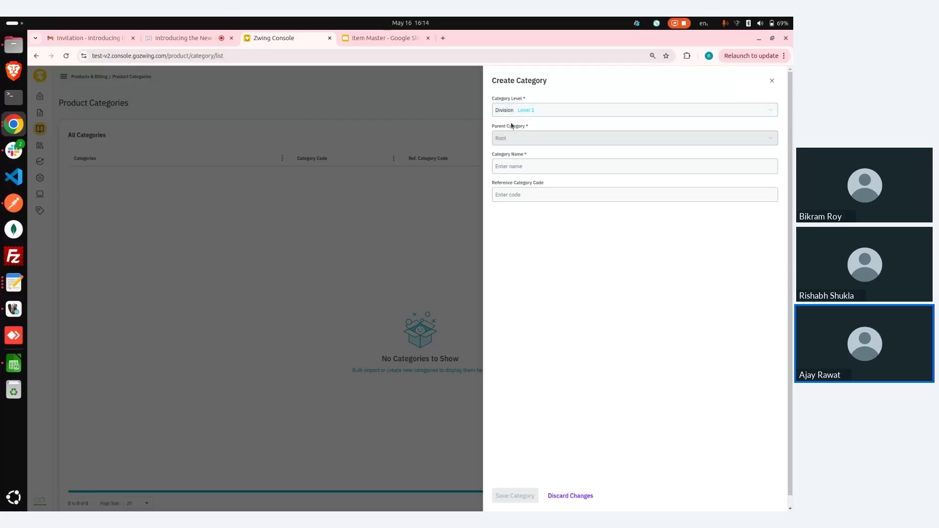
{"action": "left_click", "coordinate": [529, 167]}
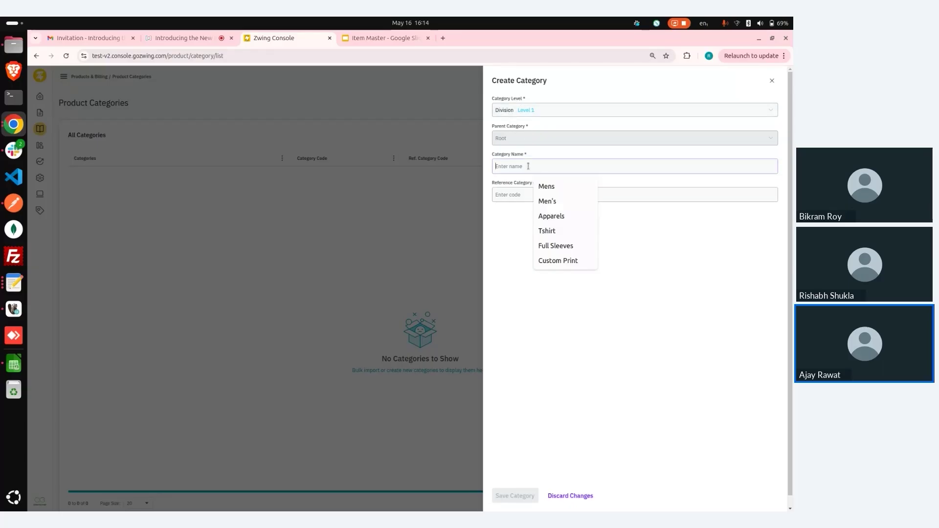
{"action": "type", "text": "Men"}
{"action": "key", "text": "BackSpace"}
{"action": "key", "text": "BackSpace"}
{"action": "key", "text": "BackSpace"}
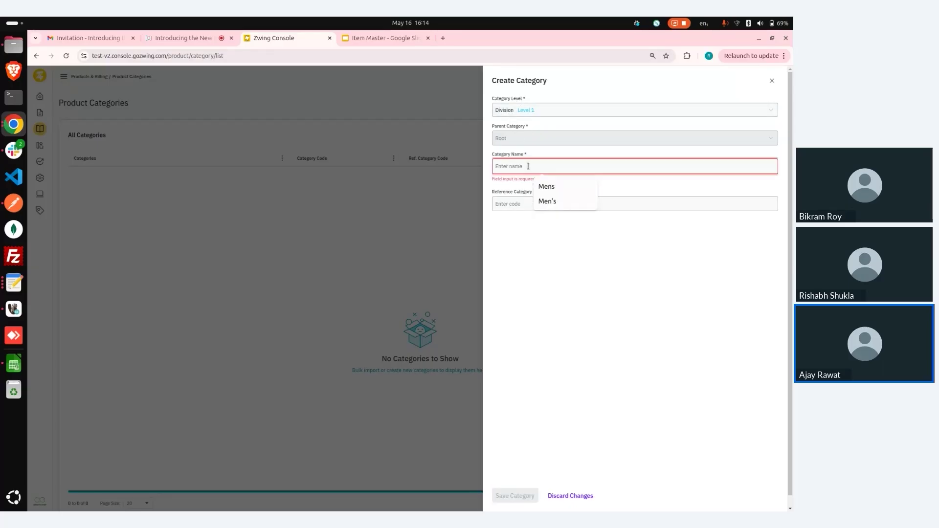
Name the new Division category Apparels and save it
{"action": "type", "text": "Apparels"}
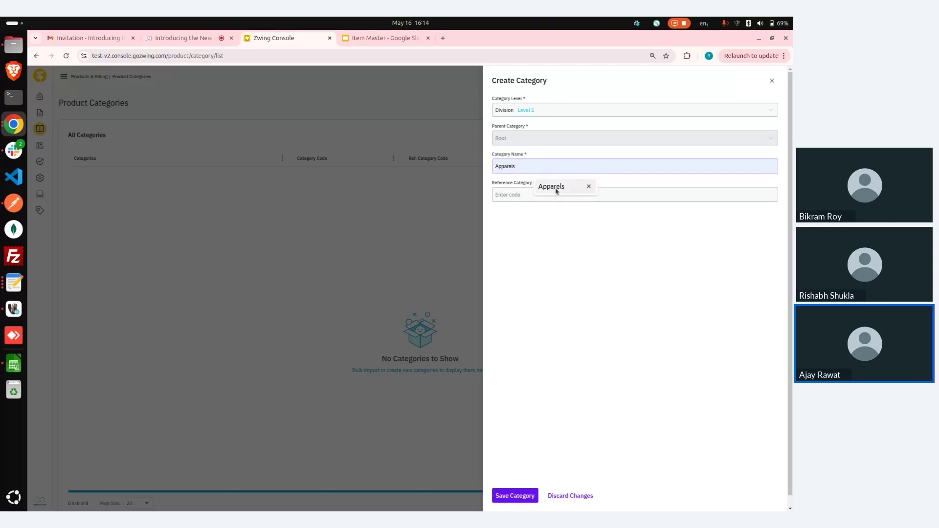
{"action": "left_click", "coordinate": [553, 188]}
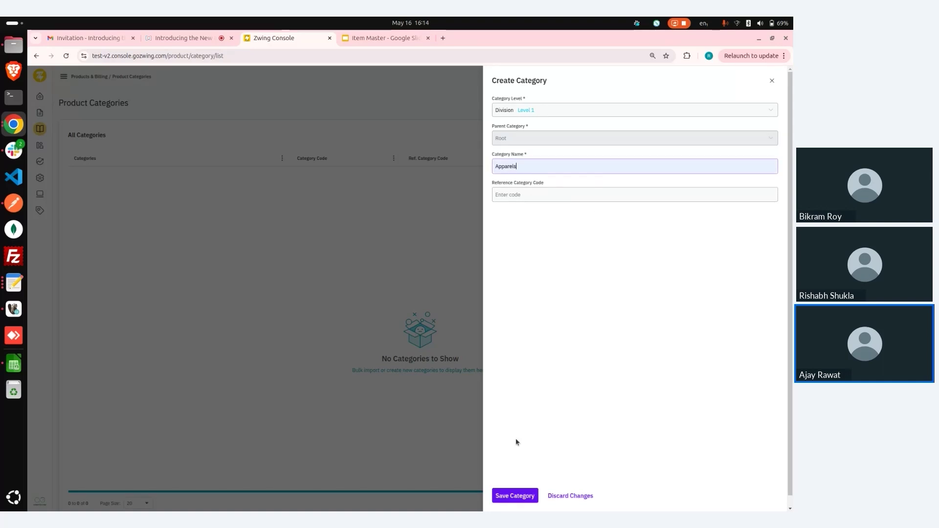
{"action": "left_click", "coordinate": [515, 496]}
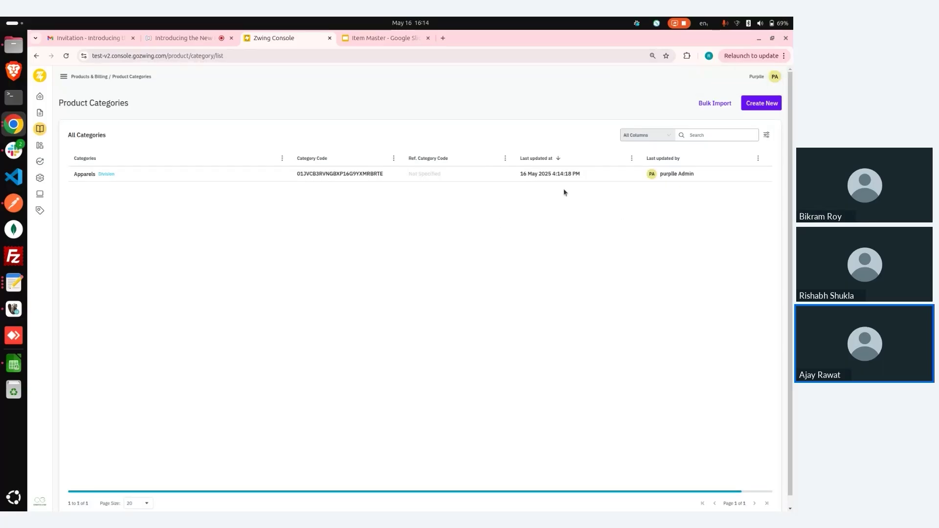
Add a Section-level subcategory named Men's under Apparels and save it
{"action": "scroll", "coordinate": [734, 174], "scroll_direction": "right", "scroll_amount": 2}
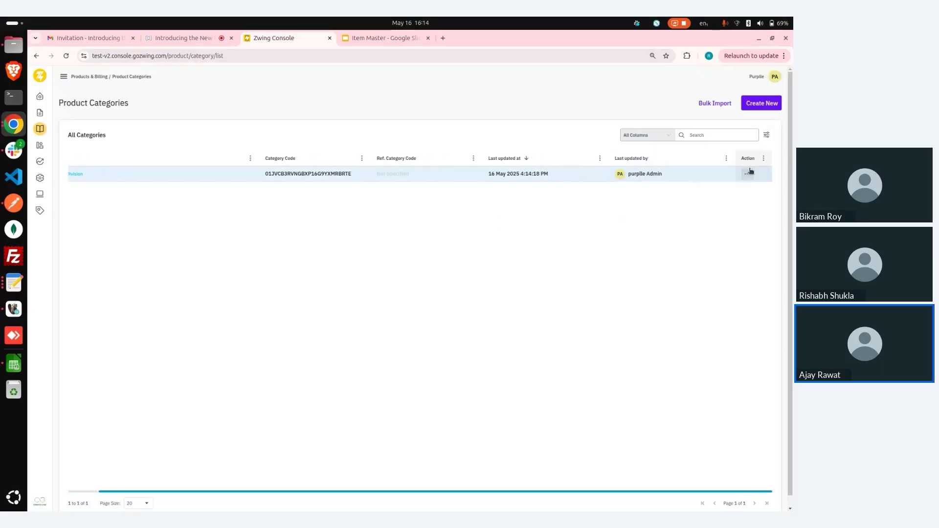
{"action": "left_click", "coordinate": [747, 174]}
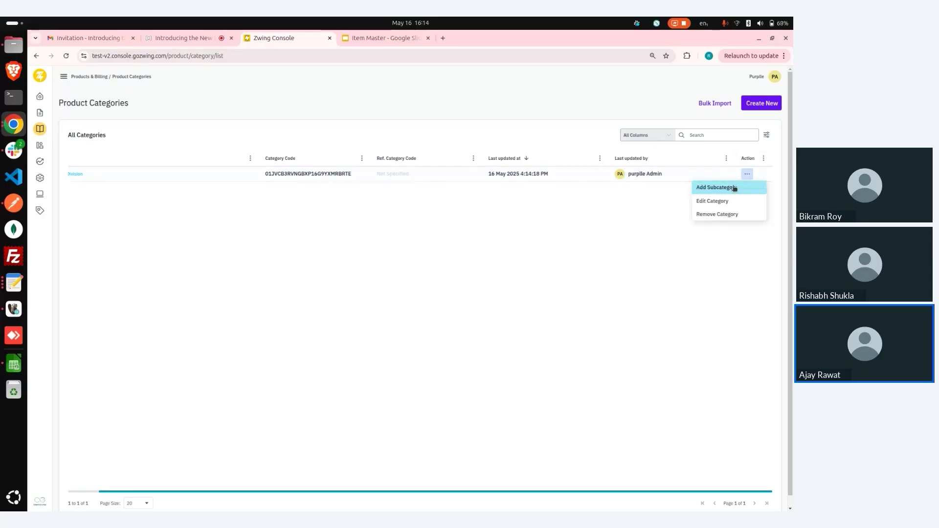
{"action": "left_click", "coordinate": [735, 188]}
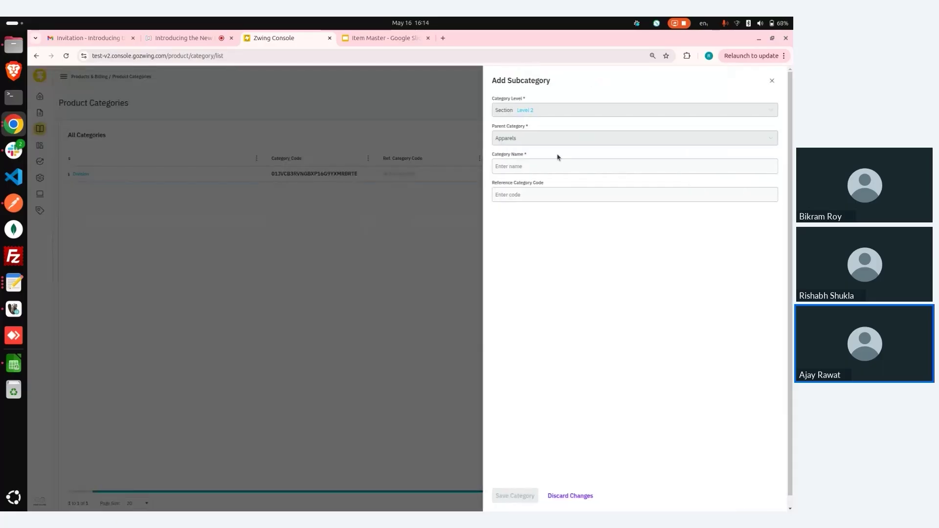
{"action": "left_click", "coordinate": [552, 167]}
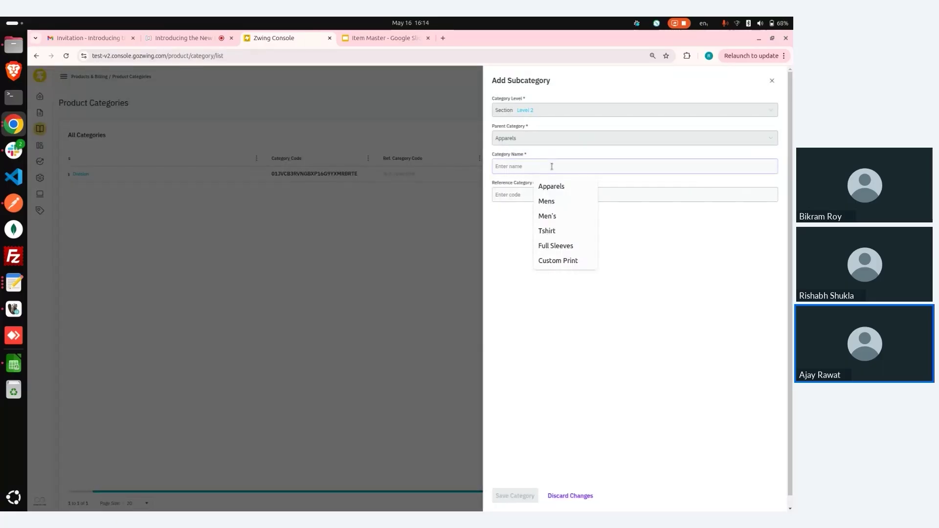
{"action": "type", "text": "Men"}
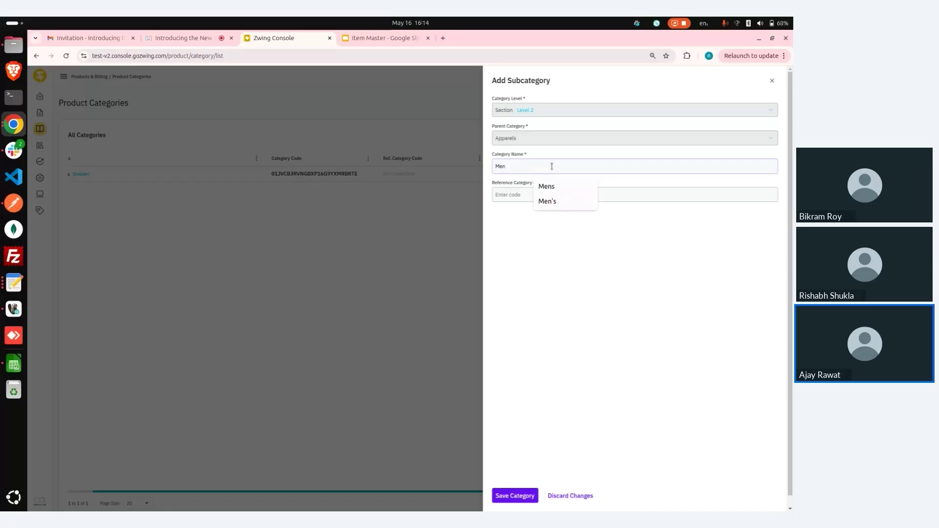
{"action": "type", "text": "'s"}
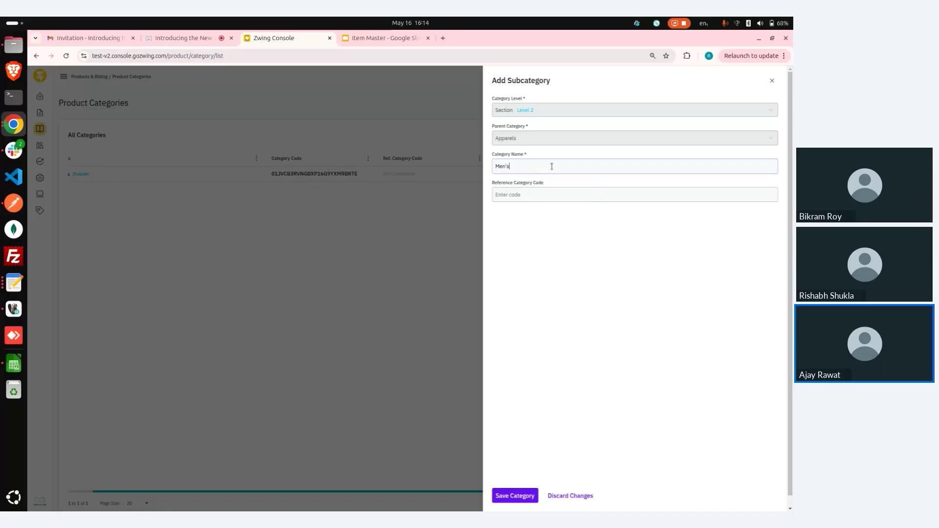
{"action": "left_click", "coordinate": [526, 495]}
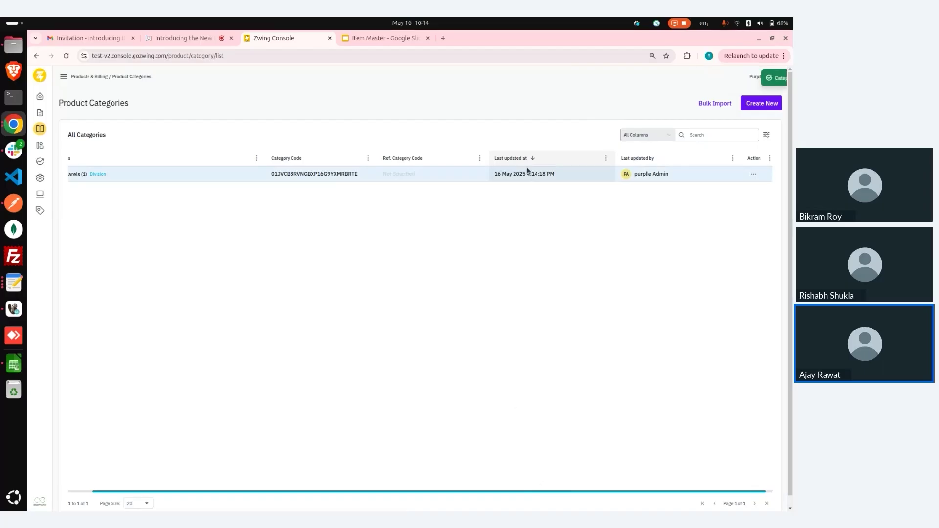
Expand Apparels and add a Department-level subcategory named Tops under Men's
{"action": "scroll", "coordinate": [109, 167], "scroll_direction": "left", "scroll_amount": 1}
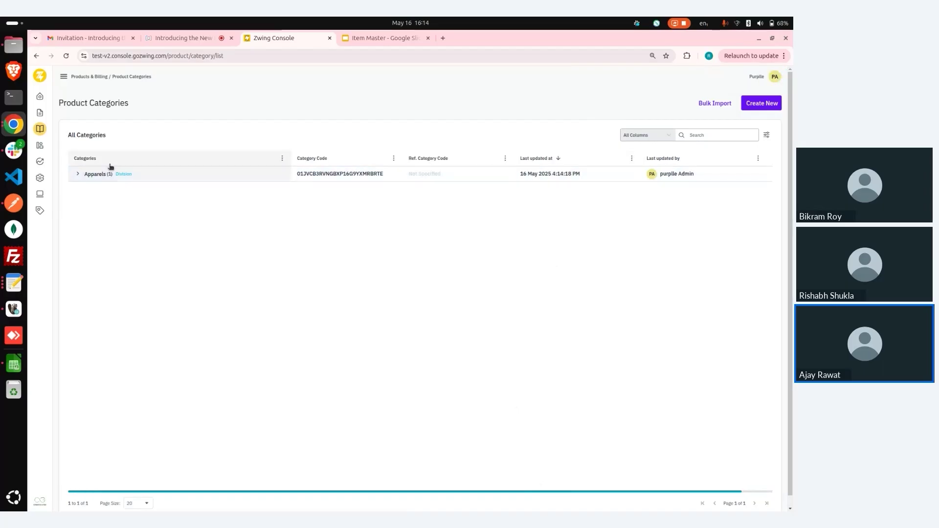
{"action": "left_click", "coordinate": [77, 175]}
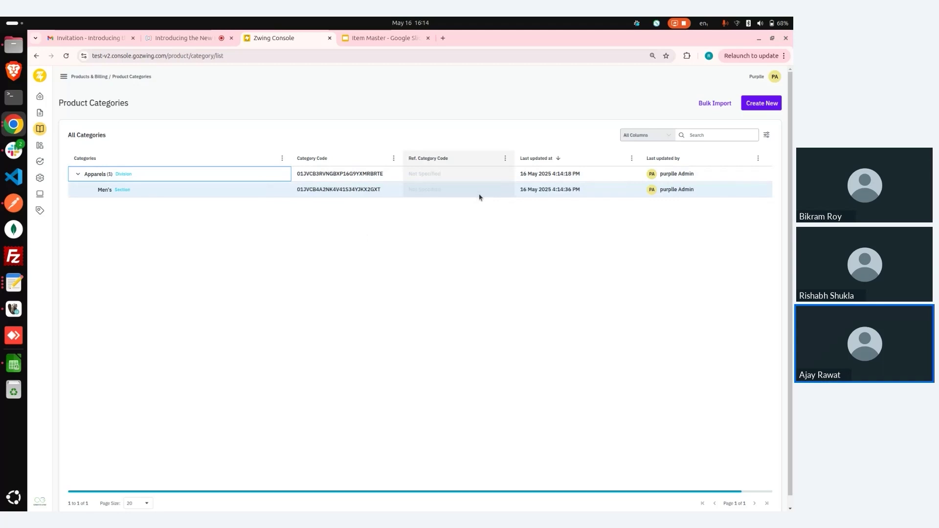
{"action": "scroll", "coordinate": [479, 196], "scroll_direction": "right", "scroll_amount": 2}
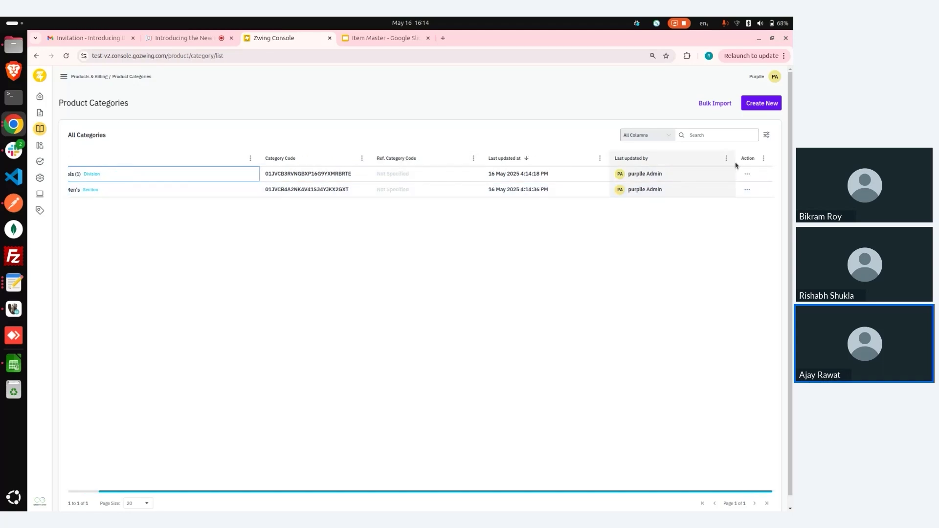
{"action": "left_click", "coordinate": [748, 190]}
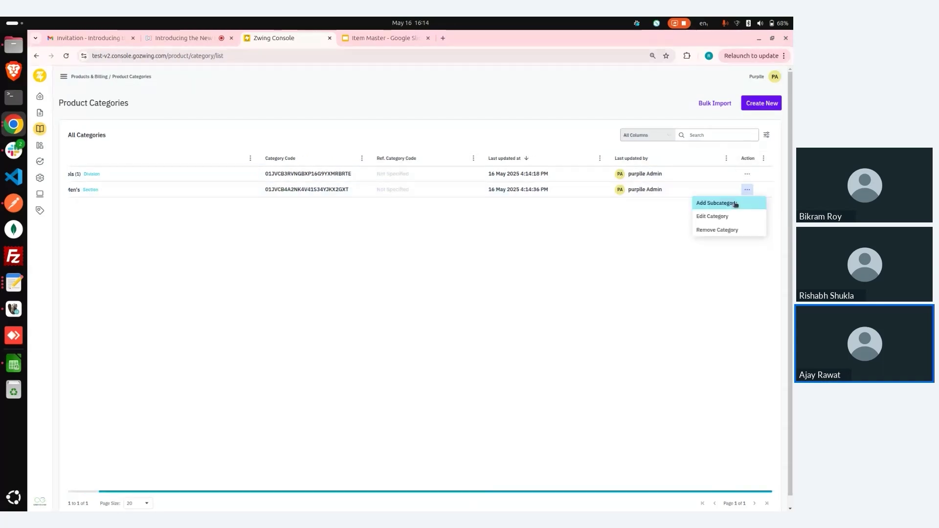
{"action": "left_click", "coordinate": [736, 203]}
{"action": "left_click", "coordinate": [553, 166]}
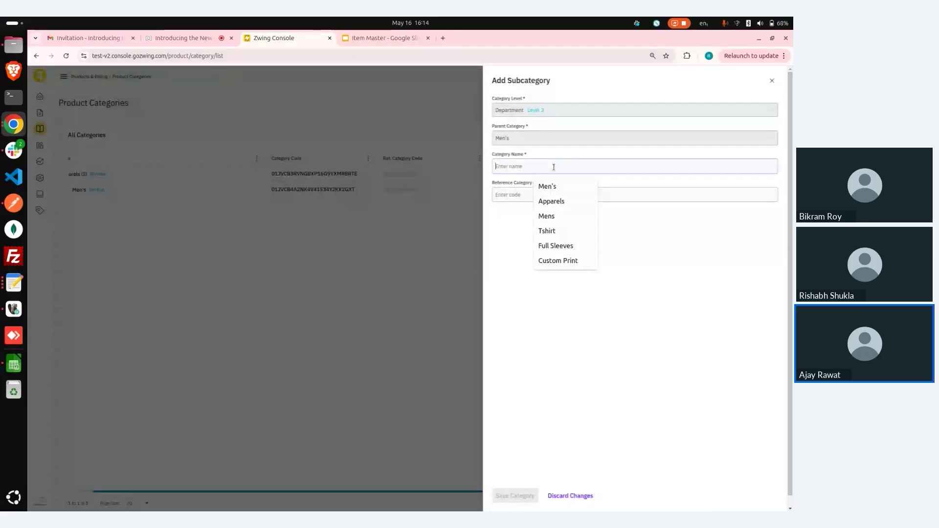
{"action": "type", "text": "Tops"}
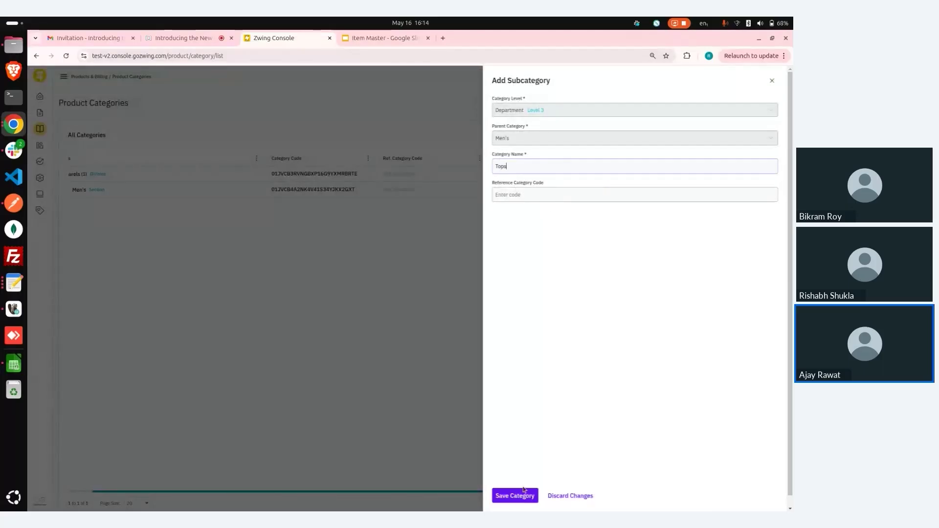
{"action": "left_click", "coordinate": [514, 496]}
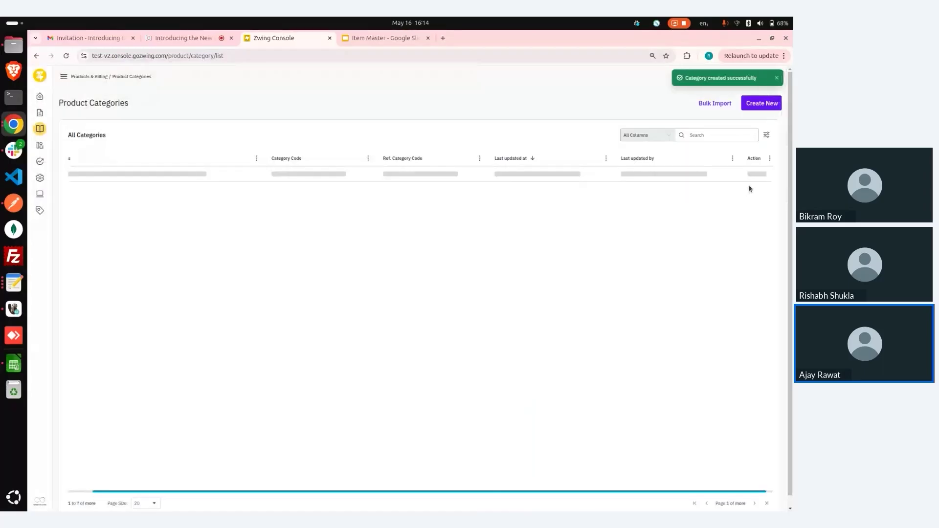
{"action": "left_click", "coordinate": [754, 175]}
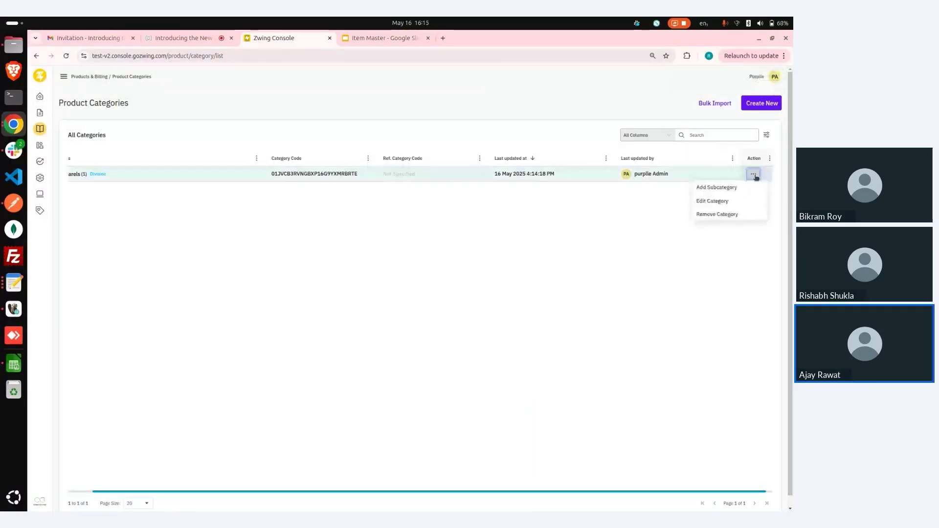
{"action": "left_click", "coordinate": [717, 187]}
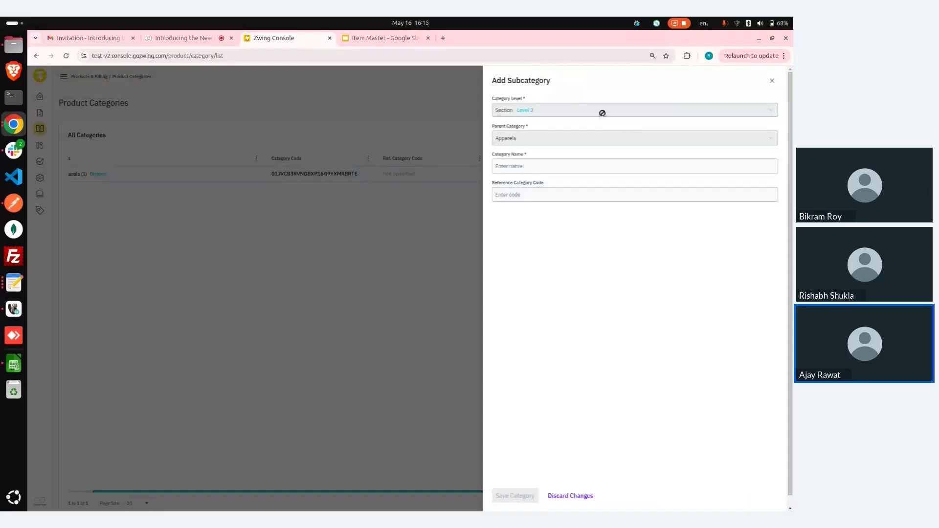
{"action": "left_click", "coordinate": [772, 80]}
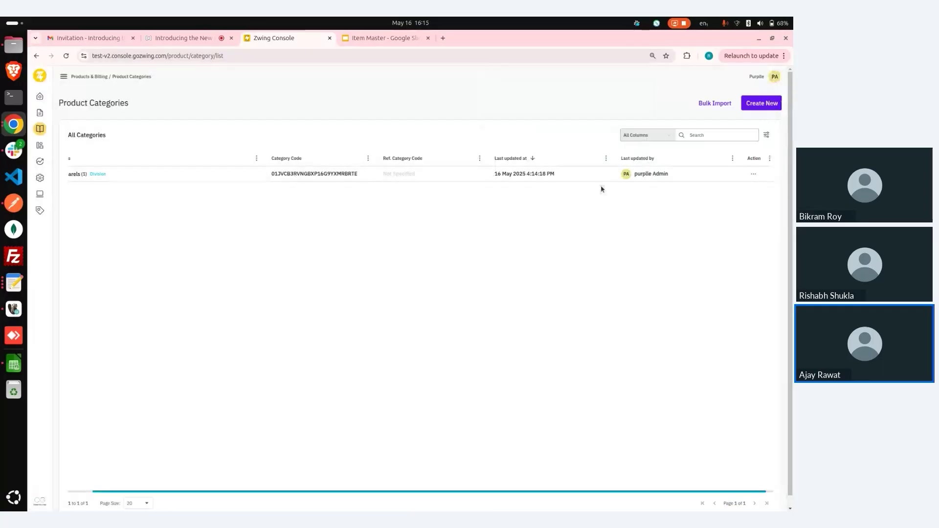
Expand Apparels and Men's, add an Article-level subcategory named Tshirt under Tops and save it
{"action": "scroll", "coordinate": [304, 181], "scroll_direction": "left", "scroll_amount": 2}
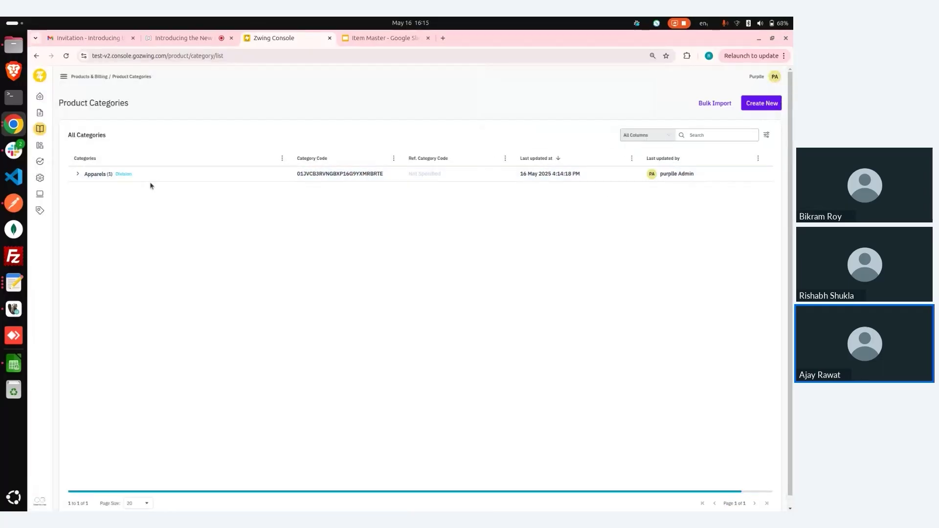
{"action": "left_click", "coordinate": [79, 174]}
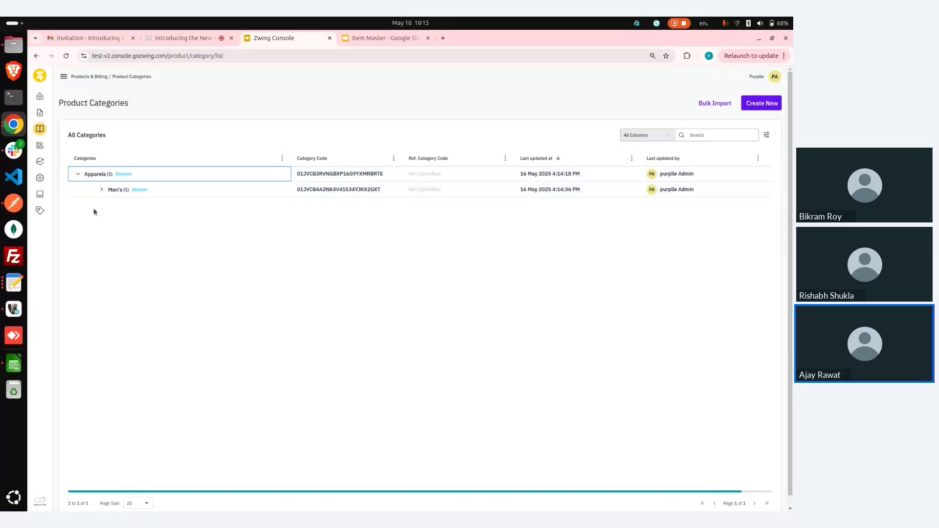
{"action": "left_click", "coordinate": [103, 194]}
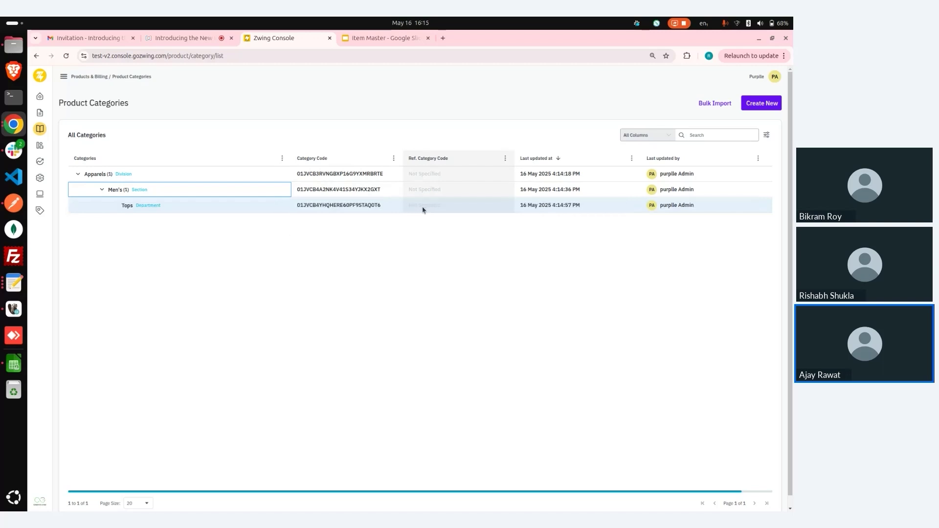
{"action": "scroll", "coordinate": [490, 198], "scroll_direction": "right", "scroll_amount": 2}
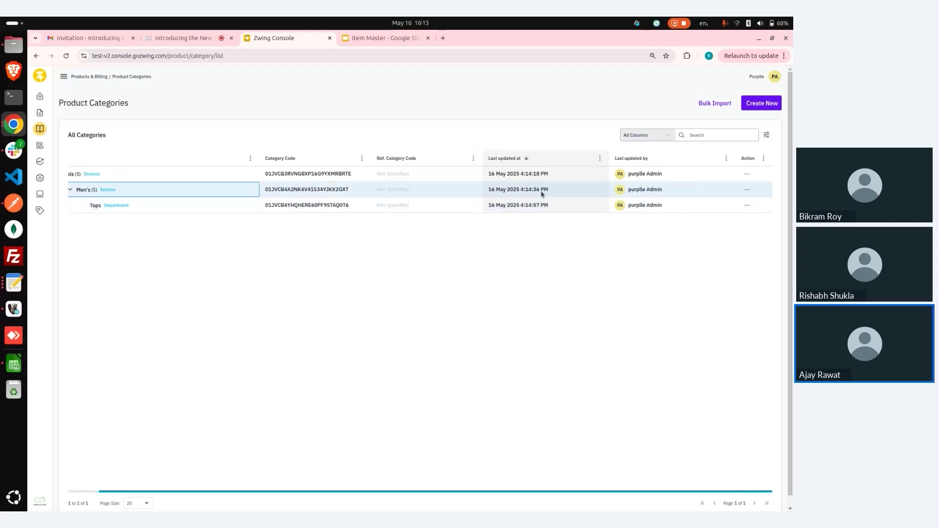
{"action": "left_click", "coordinate": [747, 205]}
{"action": "left_click", "coordinate": [717, 219]}
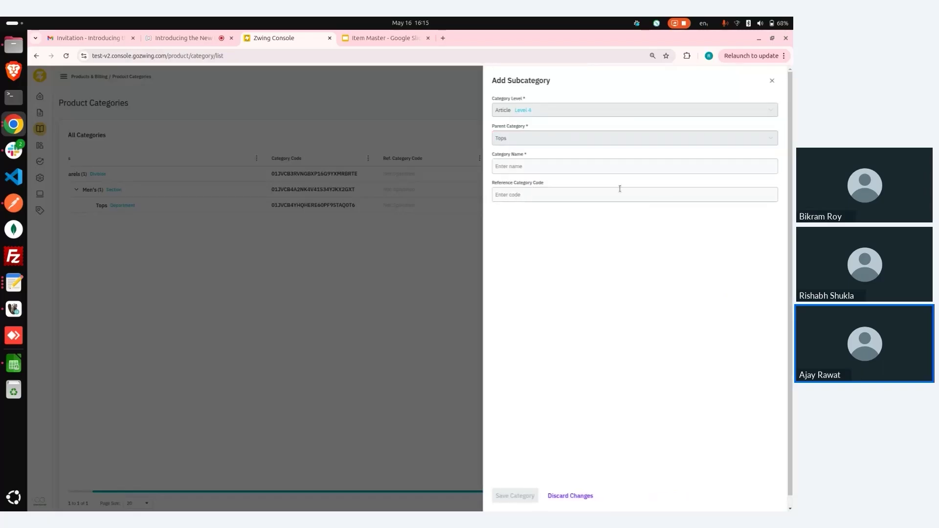
{"action": "left_click", "coordinate": [591, 166]}
{"action": "type", "text": "Tshirt"}
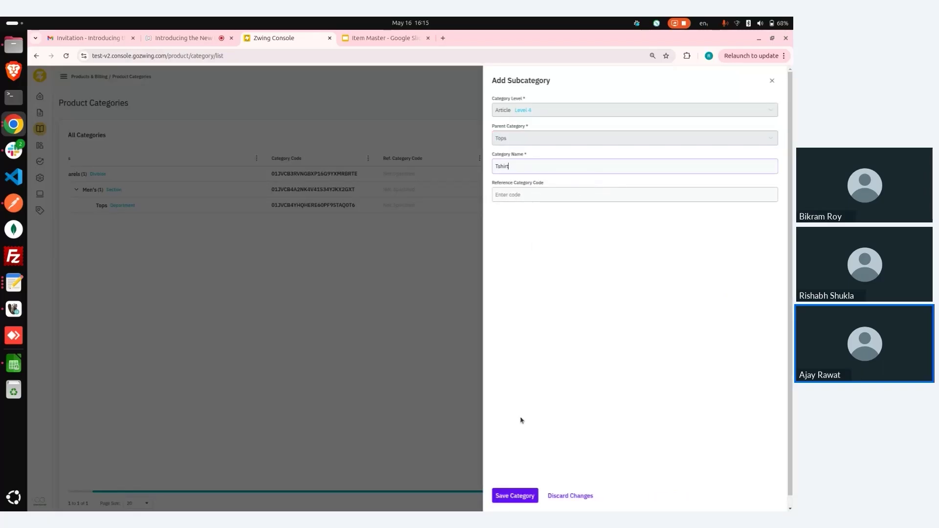
{"action": "key", "text": "Return"}
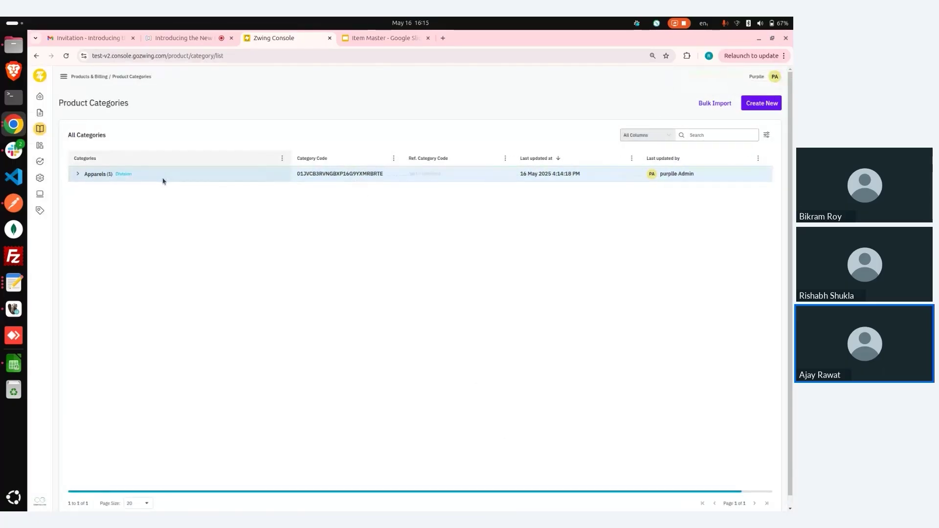
Expand Apparels, Men's and Tops to review the category hierarchy down to the Tshirt article and its columns
{"action": "left_click", "coordinate": [78, 174]}
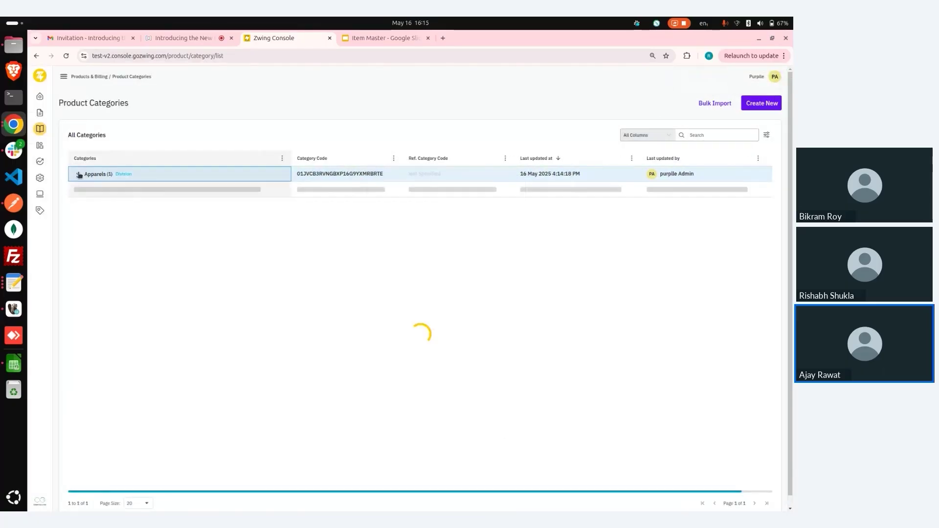
{"action": "left_click", "coordinate": [102, 190]}
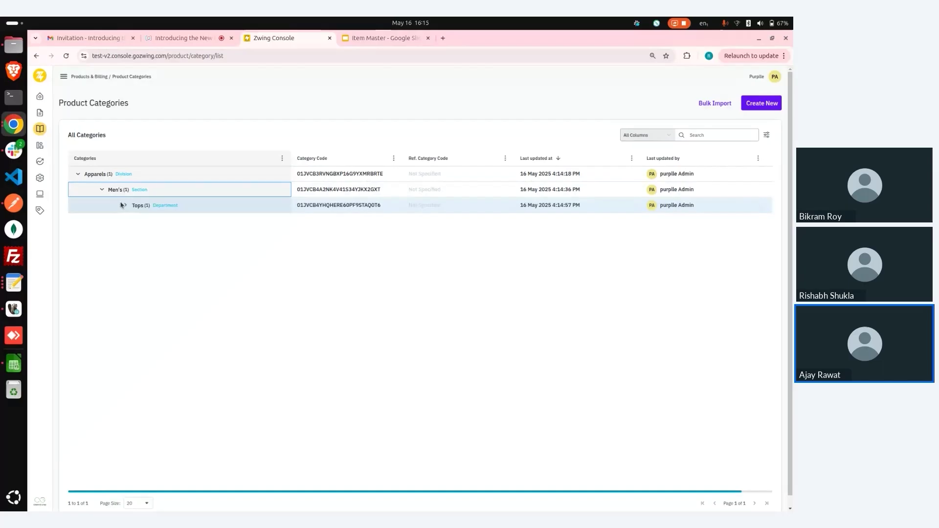
{"action": "left_click", "coordinate": [124, 205]}
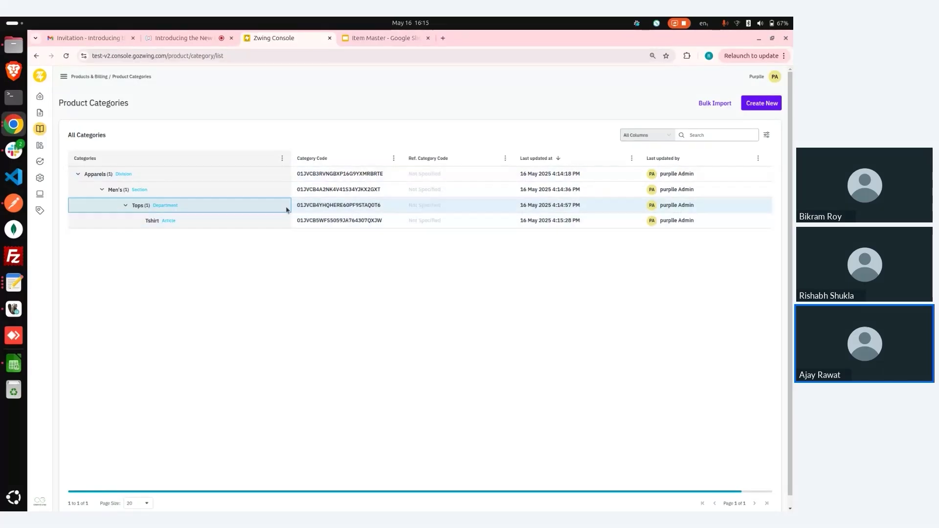
{"action": "scroll", "coordinate": [287, 209], "scroll_direction": "right", "scroll_amount": 2}
{"action": "scroll", "coordinate": [367, 205], "scroll_direction": "left", "scroll_amount": 2}
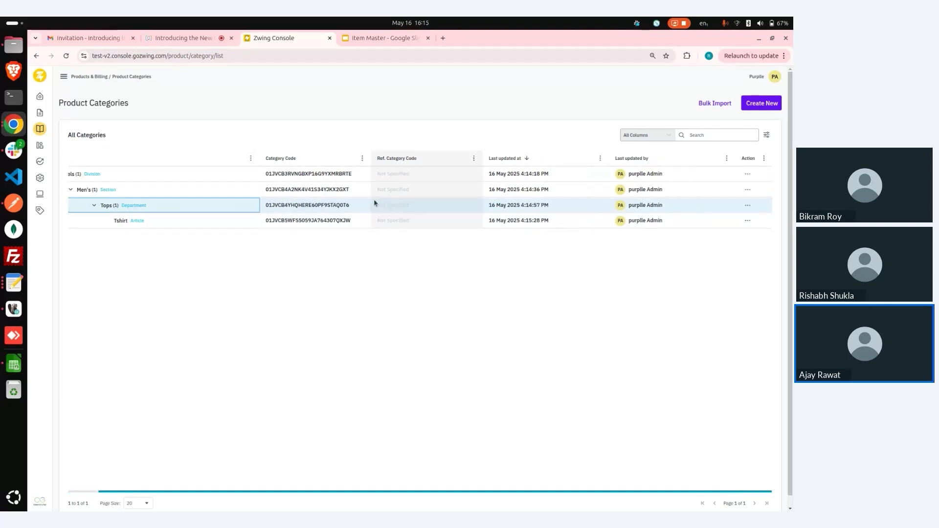
Download the sample CSV for bulk importing product categories
{"action": "left_click", "coordinate": [719, 105]}
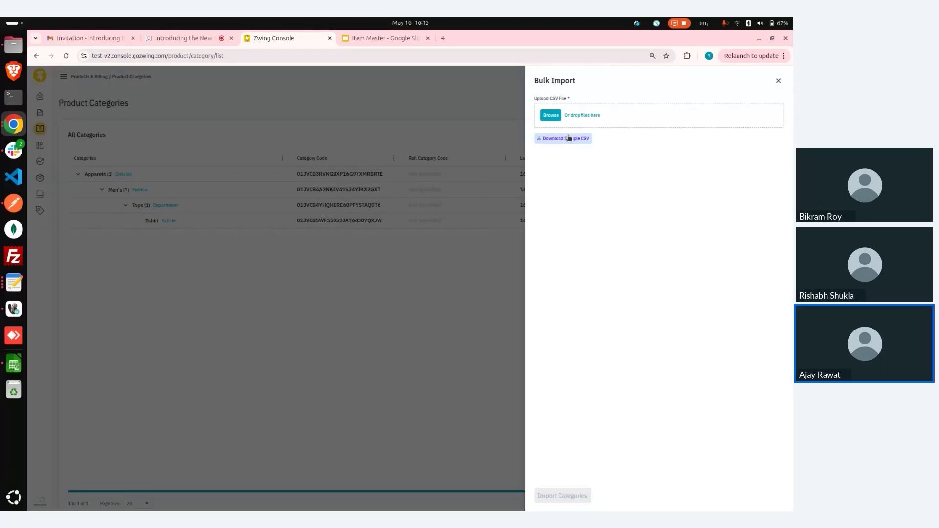
{"action": "left_click", "coordinate": [570, 139]}
{"action": "left_click", "coordinate": [570, 139]}
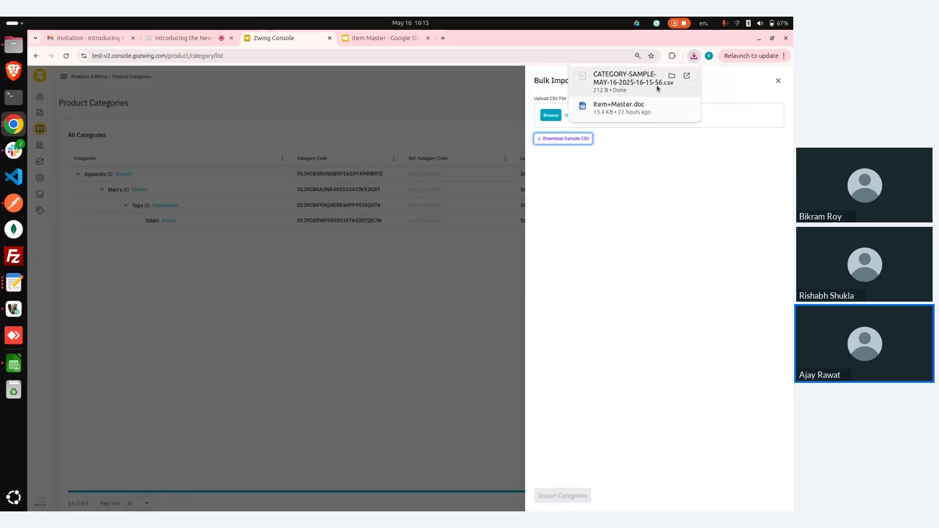
Open the downloaded category sample in LibreOffice Calc, review its required and optional columns, and close it along with the bulk import form
{"action": "left_click", "coordinate": [687, 77]}
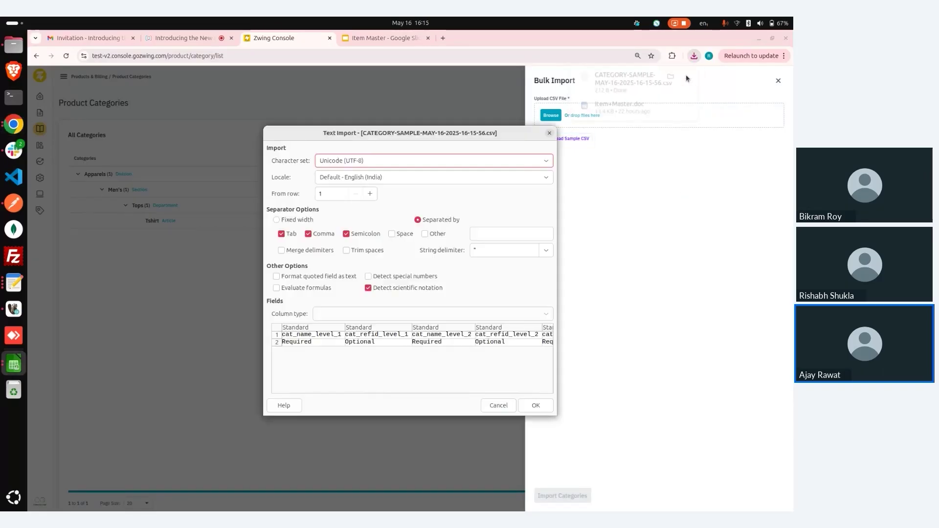
{"action": "left_click", "coordinate": [528, 413]}
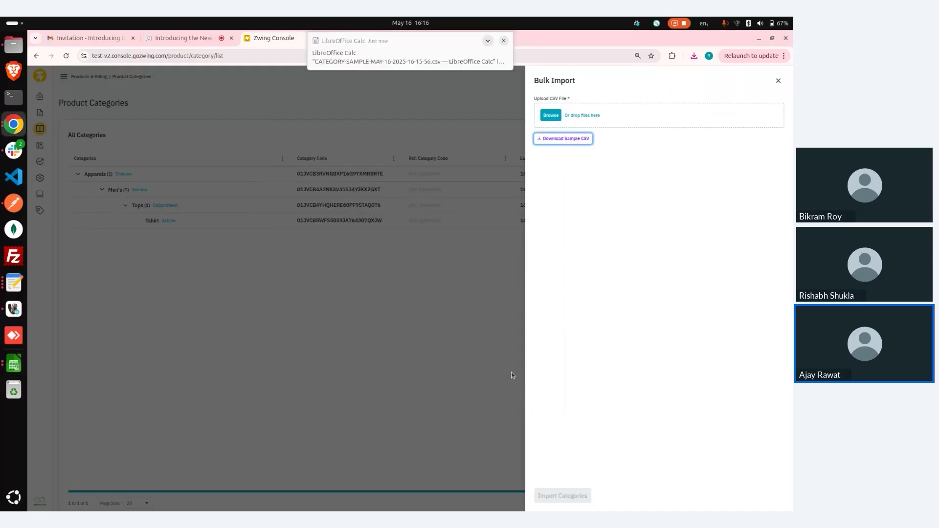
{"action": "left_click", "coordinate": [423, 68]}
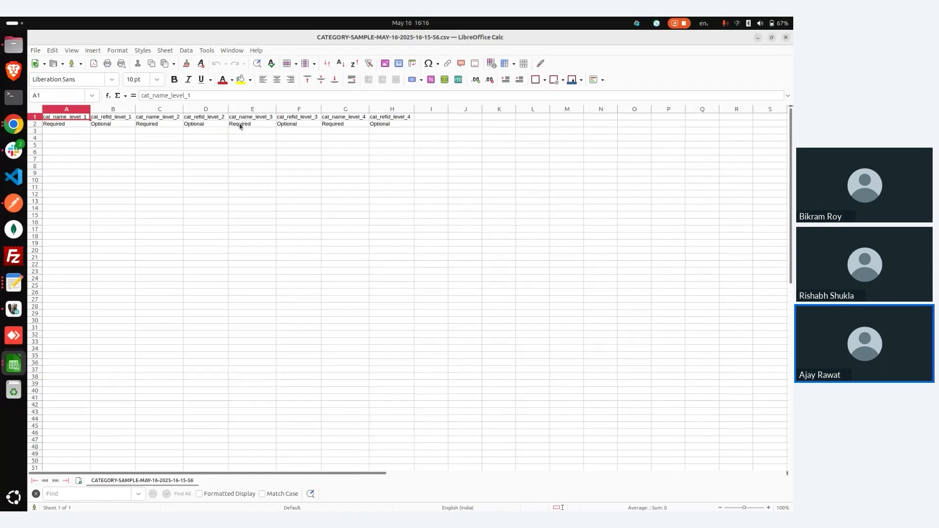
{"action": "left_click", "coordinate": [785, 38]}
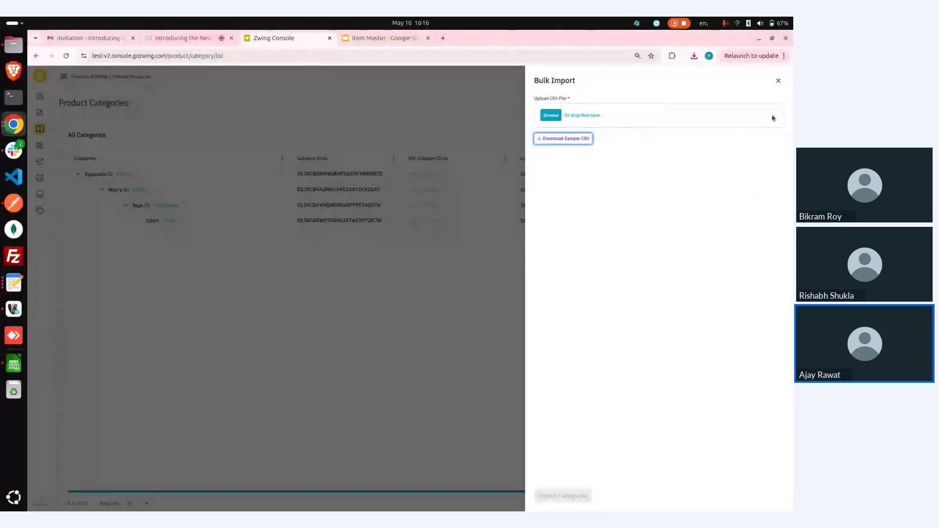
{"action": "left_click", "coordinate": [778, 81]}
Go to the Products list and start creating a new standard product
{"action": "mouse_move", "coordinate": [39, 128]}
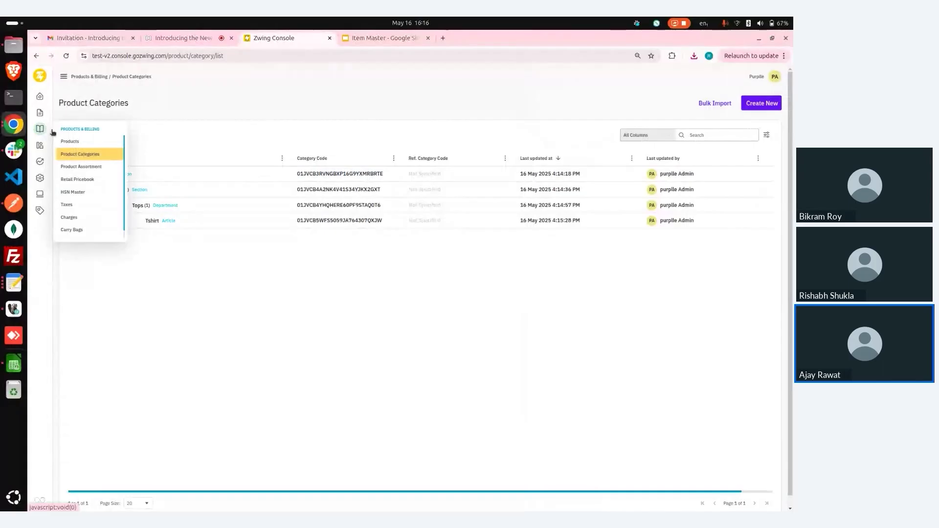
{"action": "left_click", "coordinate": [82, 141]}
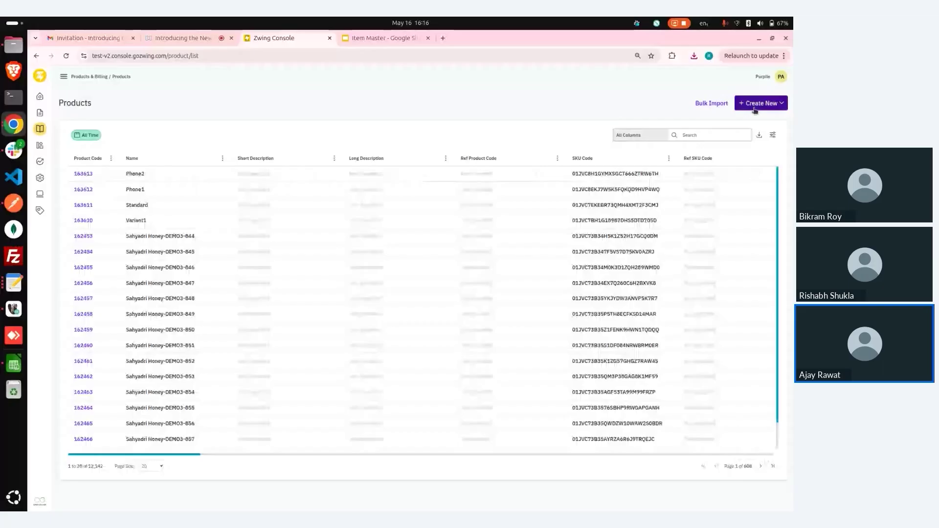
{"action": "mouse_move", "coordinate": [61, 128]}
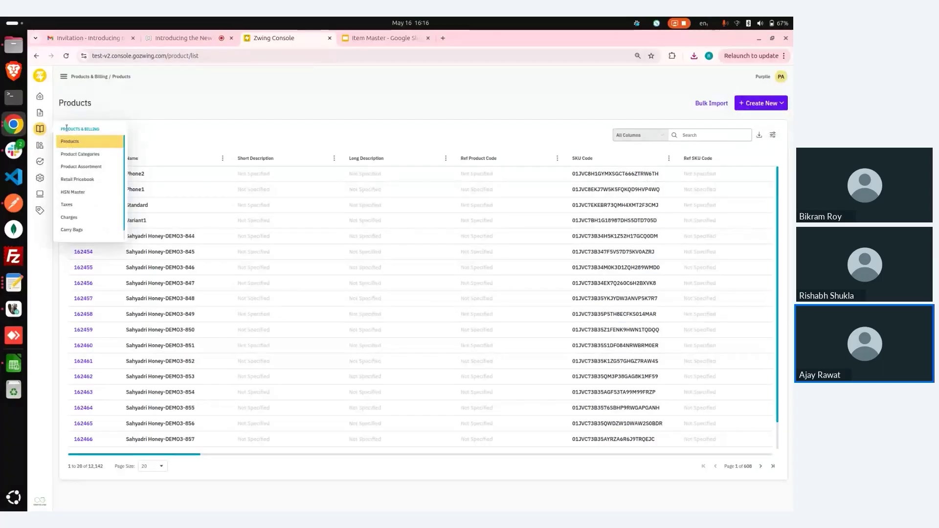
{"action": "left_click", "coordinate": [758, 106]}
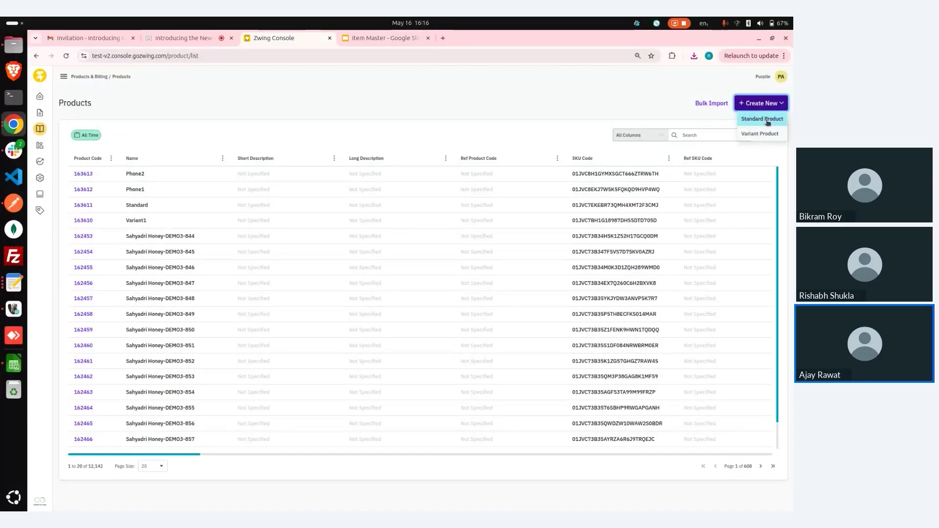
{"action": "left_click", "coordinate": [767, 122]}
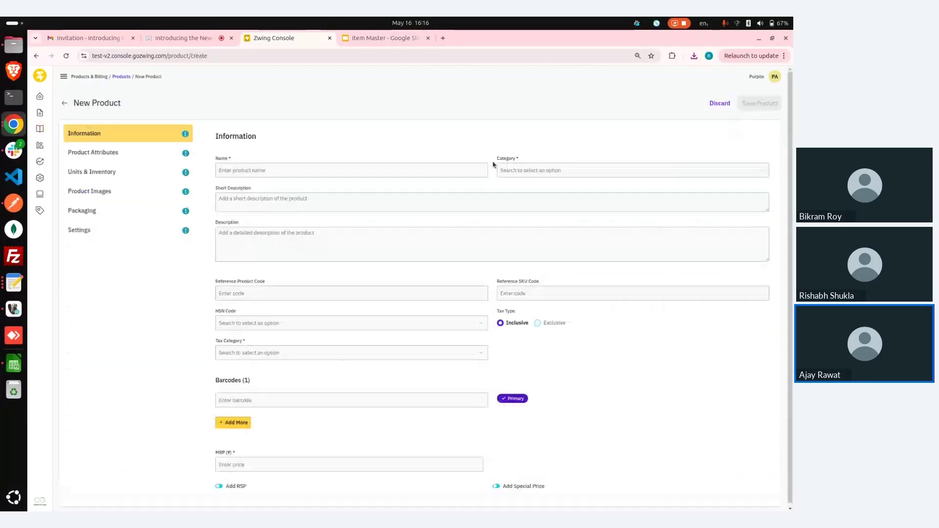
Name the new product Cotton Tshirt
{"action": "left_click", "coordinate": [345, 168]}
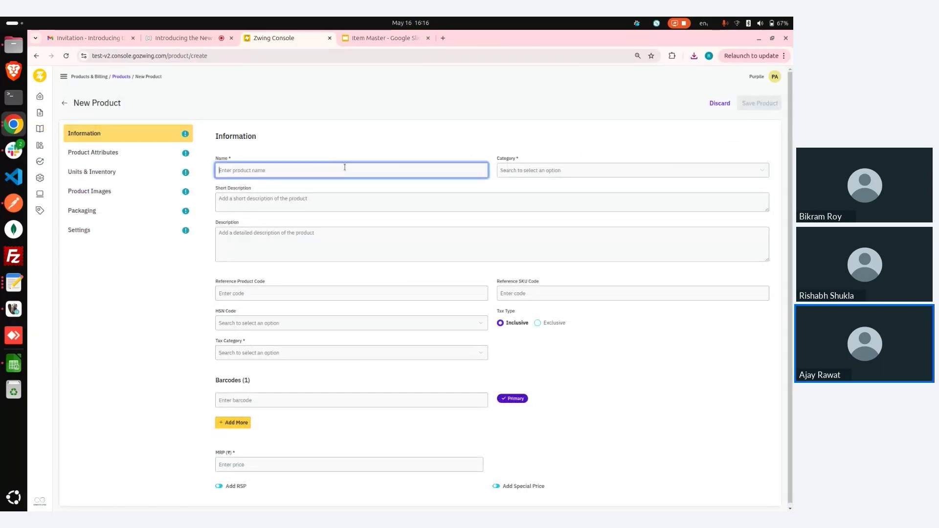
{"action": "type", "text": "C"}
{"action": "key", "text": "BackSpace"}
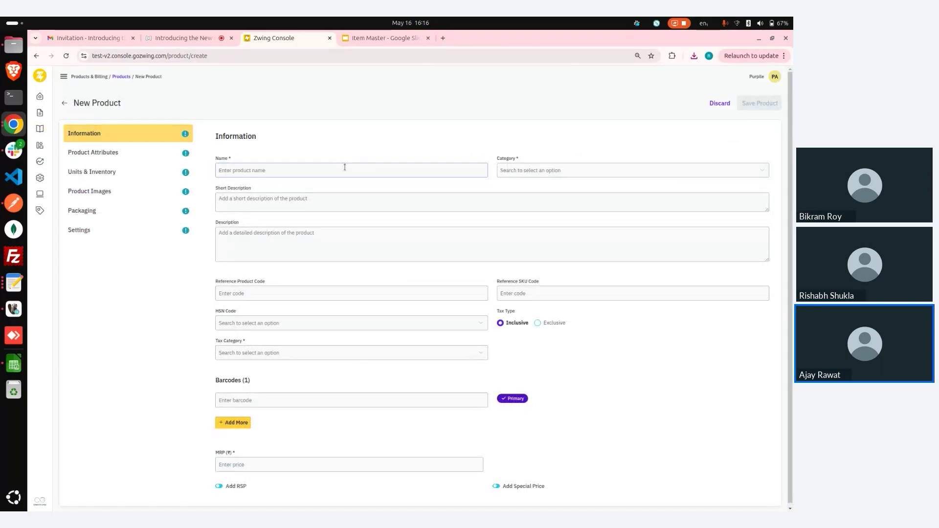
{"action": "type", "text": "Tshirt"}
{"action": "key", "text": "BackSpace"}
{"action": "key", "text": "BackSpace"}
{"action": "type", "text": "CottoneTs"}
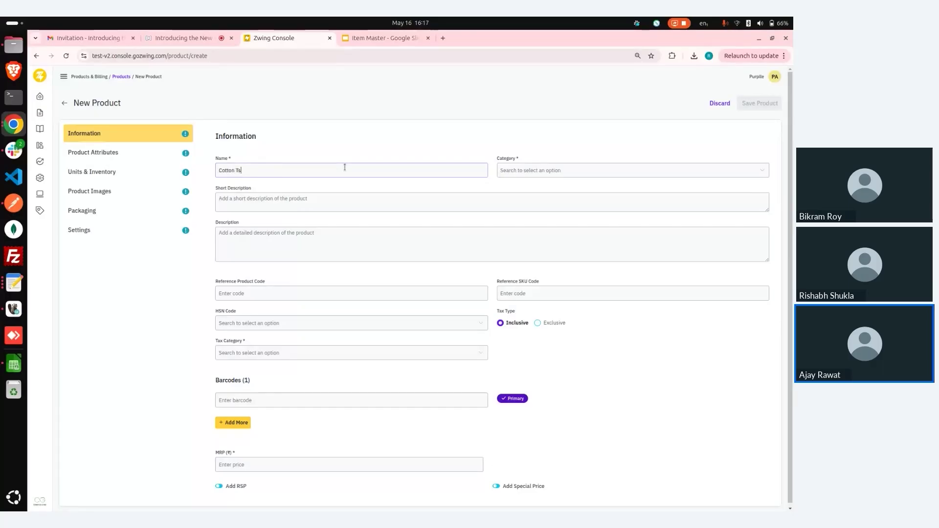
{"action": "type", "text": "hirt"}
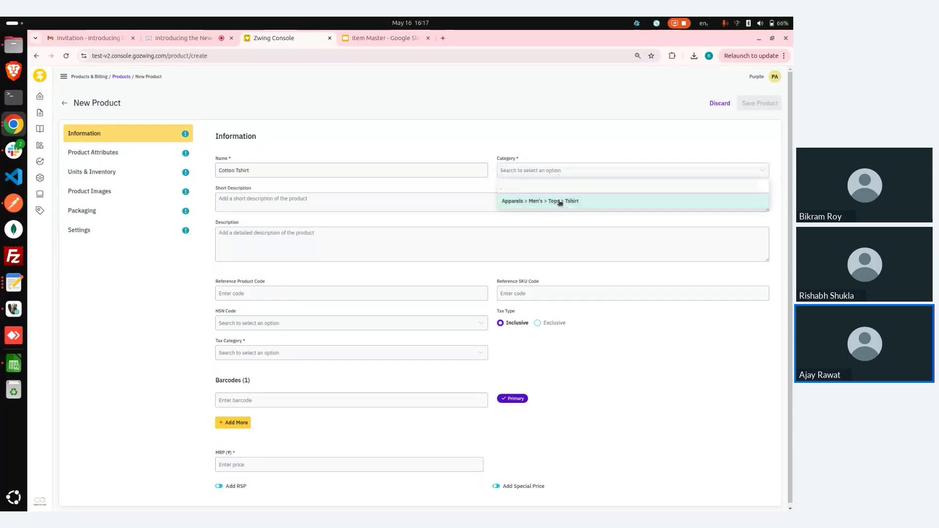
Assign the product to the category Apparels > Men's > Tops > Tshirt and the tax category Cat_GST 12%
{"action": "left_click", "coordinate": [560, 201]}
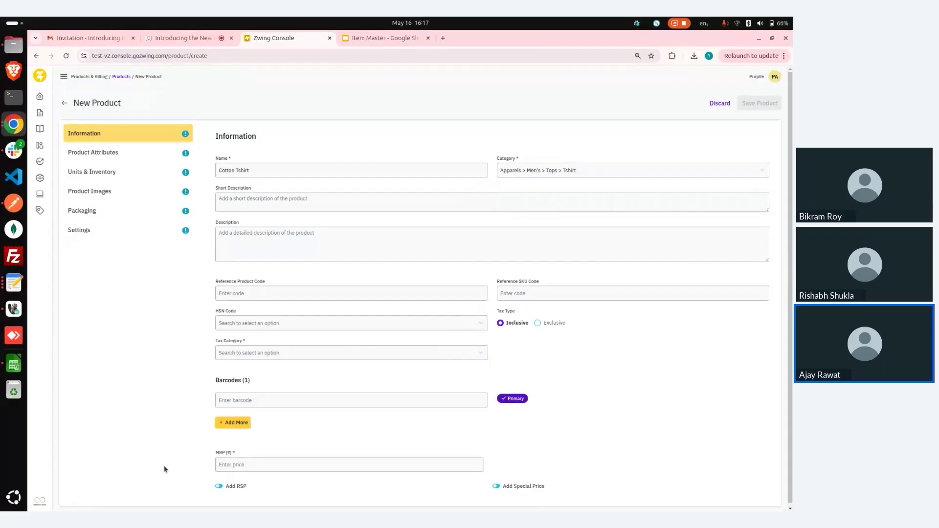
{"action": "left_click", "coordinate": [273, 359]}
{"action": "left_click", "coordinate": [308, 377]}
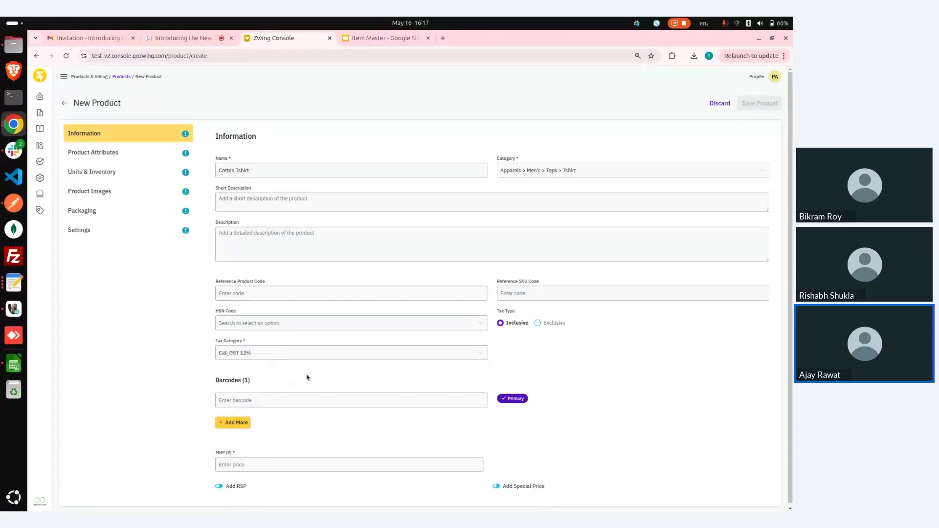
Enter Tshirt12 as the product's primary barcode and add Tshirt13 as a second barcode
{"action": "left_click", "coordinate": [352, 399]}
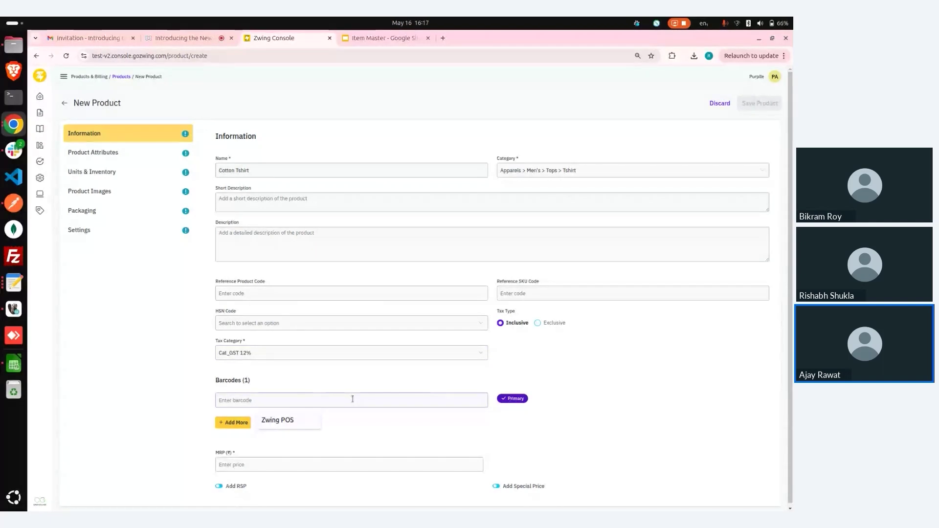
{"action": "type", "text": "Tsh"}
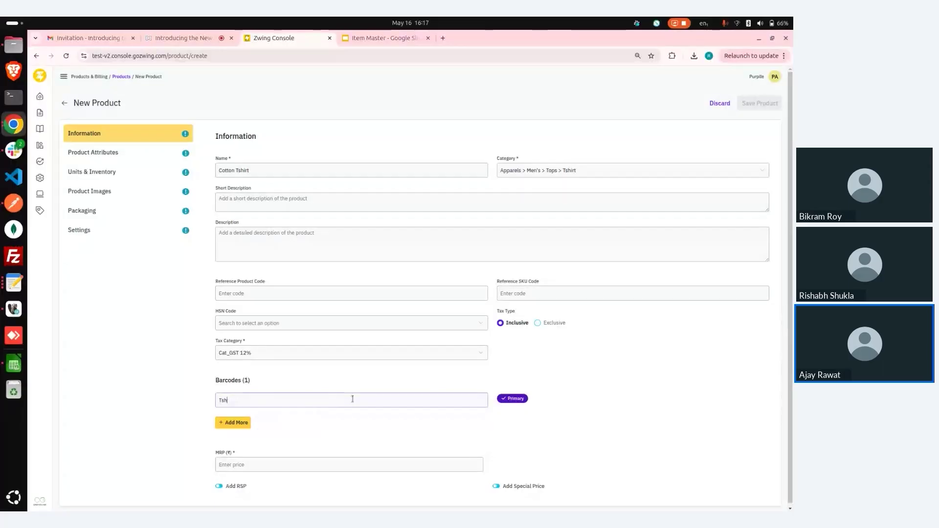
{"action": "type", "text": "irt12"}
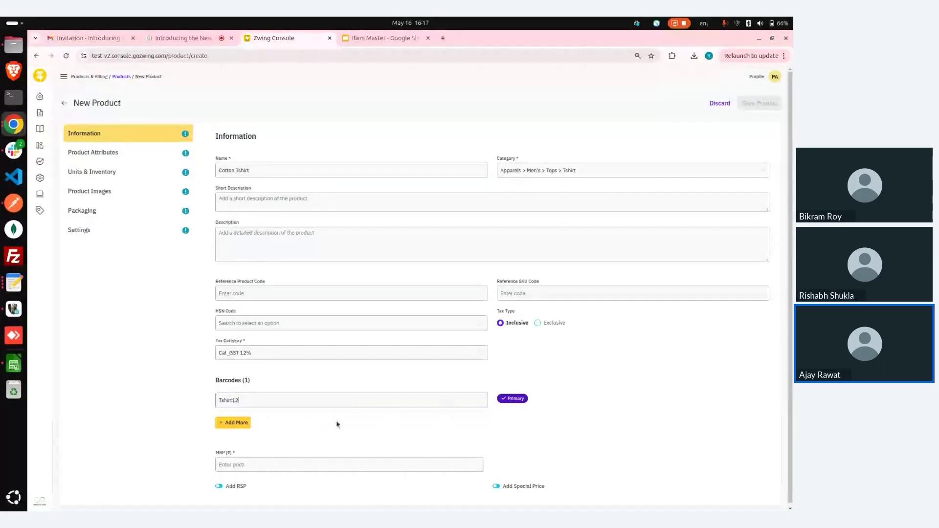
{"action": "left_click", "coordinate": [244, 424]}
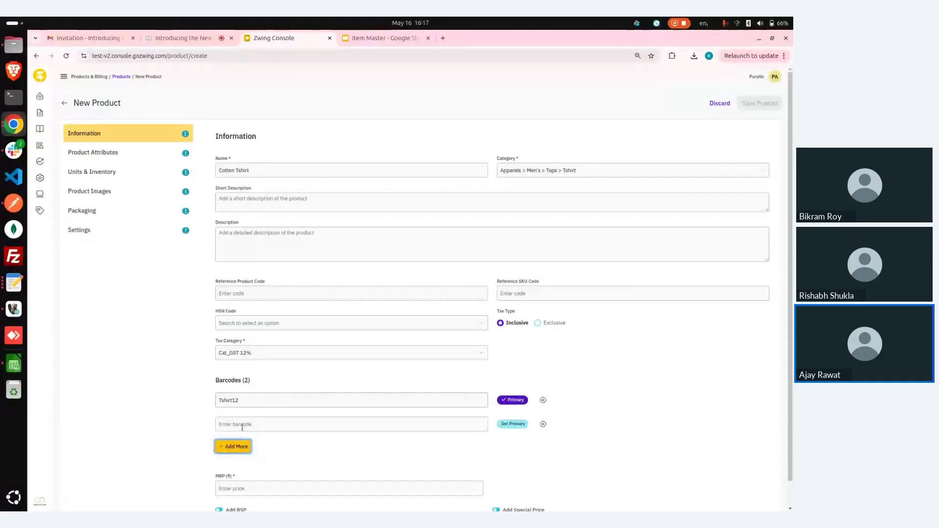
{"action": "left_click", "coordinate": [242, 426]}
{"action": "type", "text": "Tshirt"}
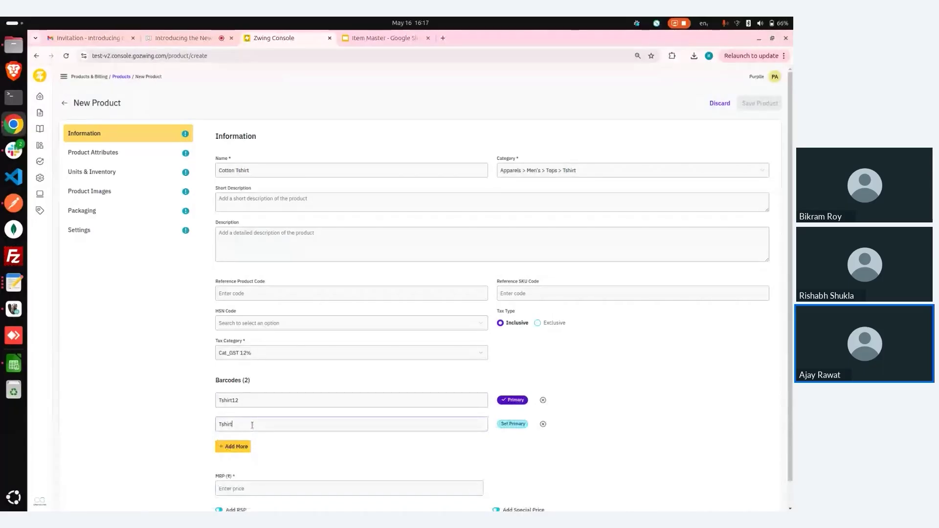
{"action": "type", "text": "13"}
{"action": "left_click", "coordinate": [526, 426]}
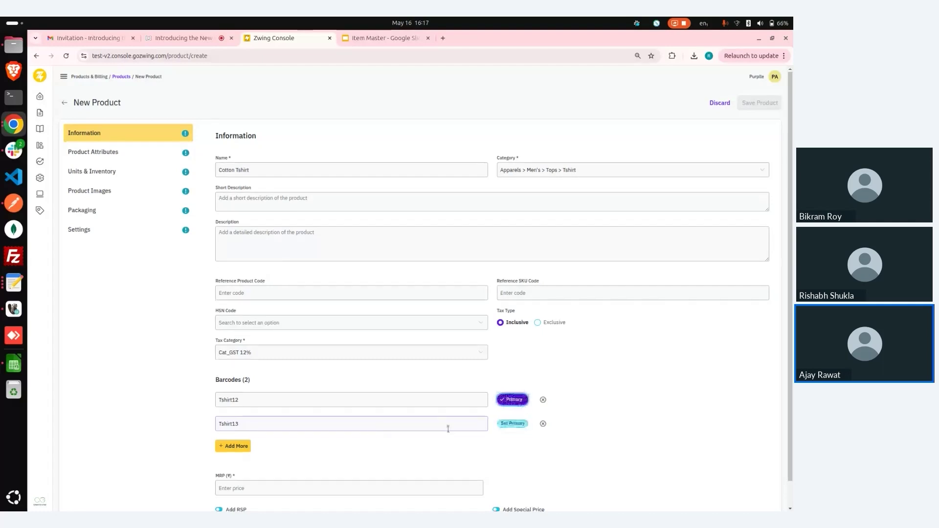
Set the product's MRP to 100 and add an RSP of 1000
{"action": "scroll", "coordinate": [448, 429], "scroll_direction": "down", "scroll_amount": 1}
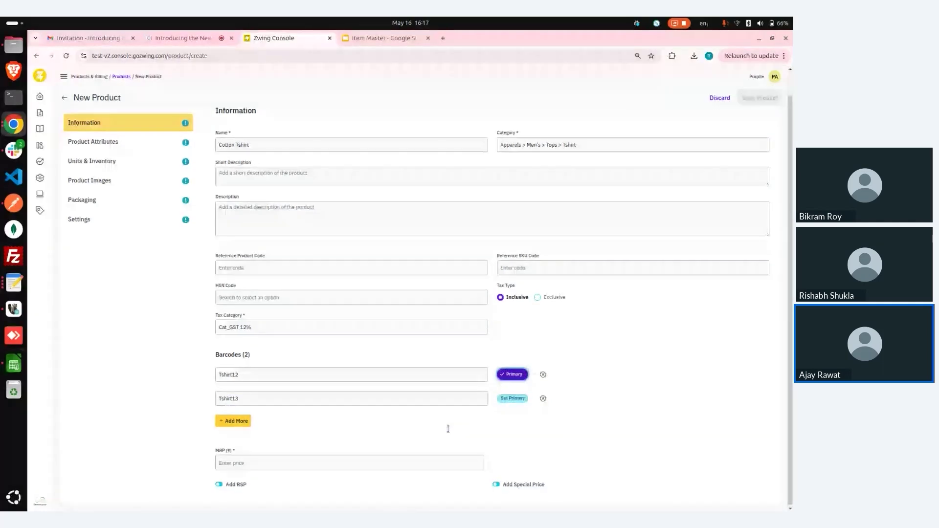
{"action": "left_click", "coordinate": [380, 463]}
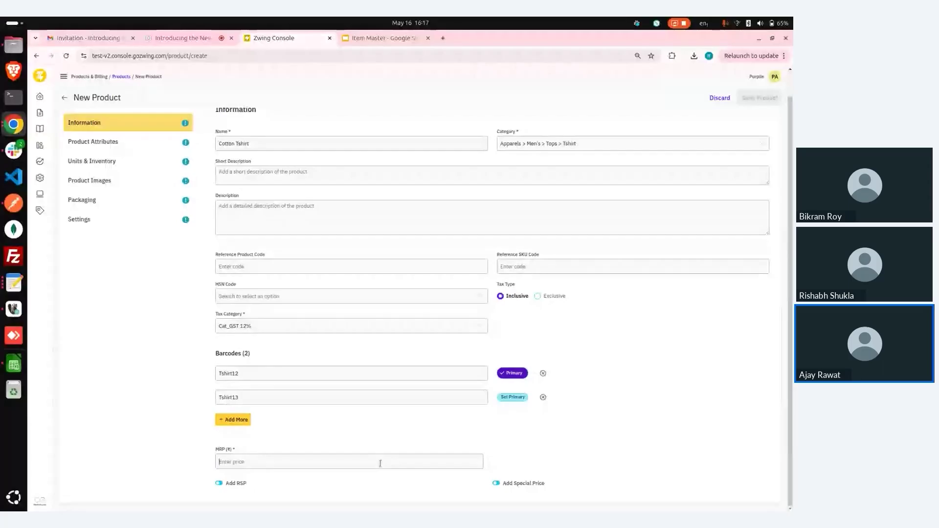
{"action": "type", "text": "100"}
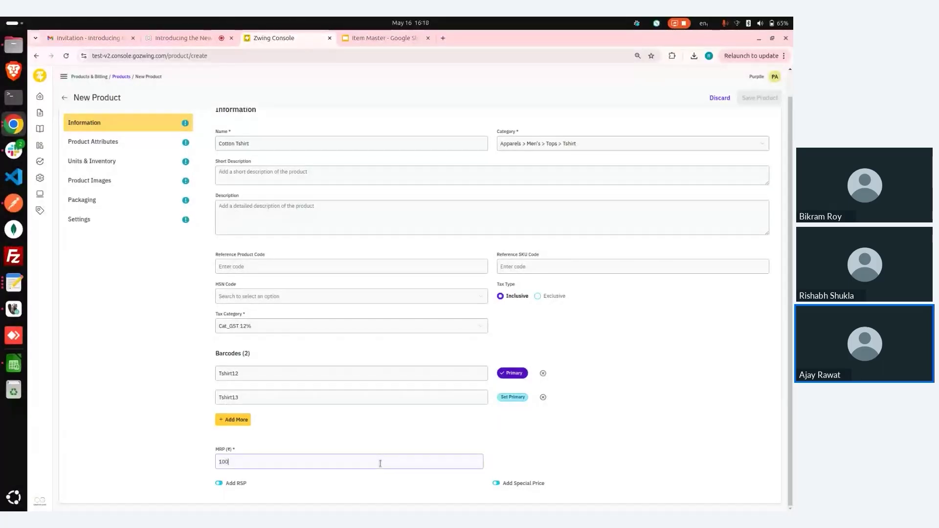
{"action": "left_click", "coordinate": [220, 483]}
{"action": "scroll", "coordinate": [255, 485], "scroll_direction": "down", "scroll_amount": 1}
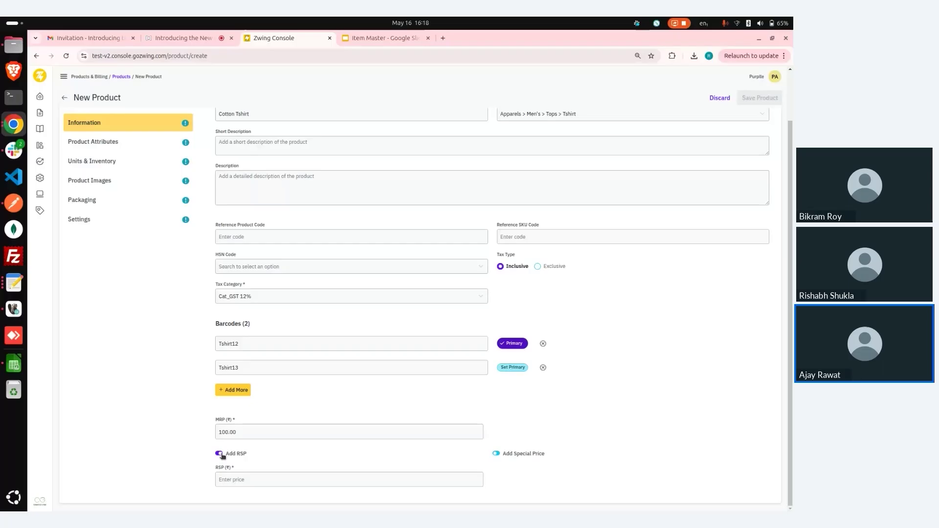
{"action": "left_click", "coordinate": [257, 479]}
{"action": "type", "text": "1,"}
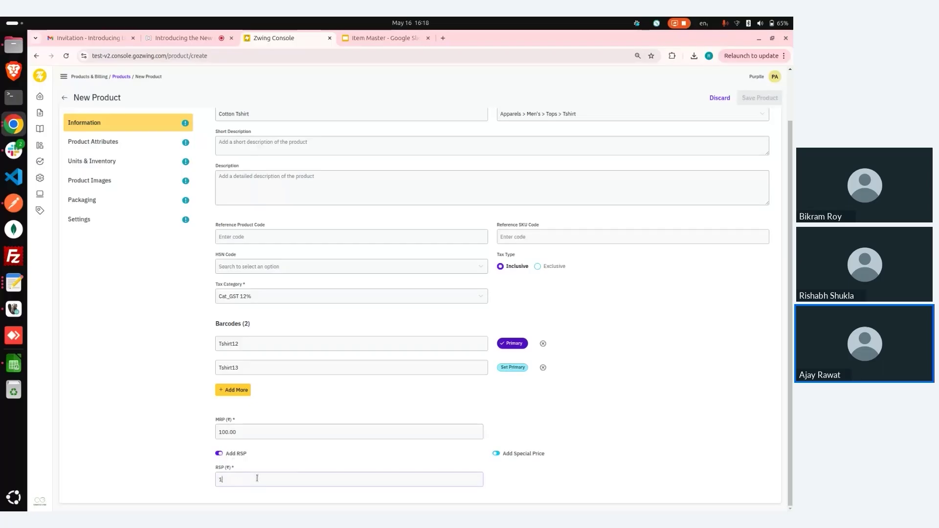
{"action": "type", "text": "000"}
Add a special price of 1000 to the product
{"action": "left_click", "coordinate": [497, 454]}
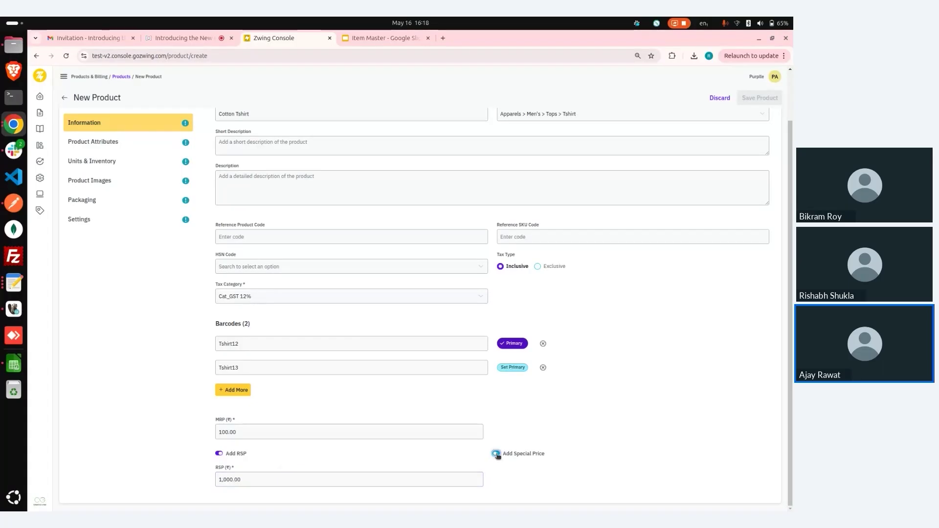
{"action": "left_click", "coordinate": [518, 480]}
{"action": "type", "text": "1000"}
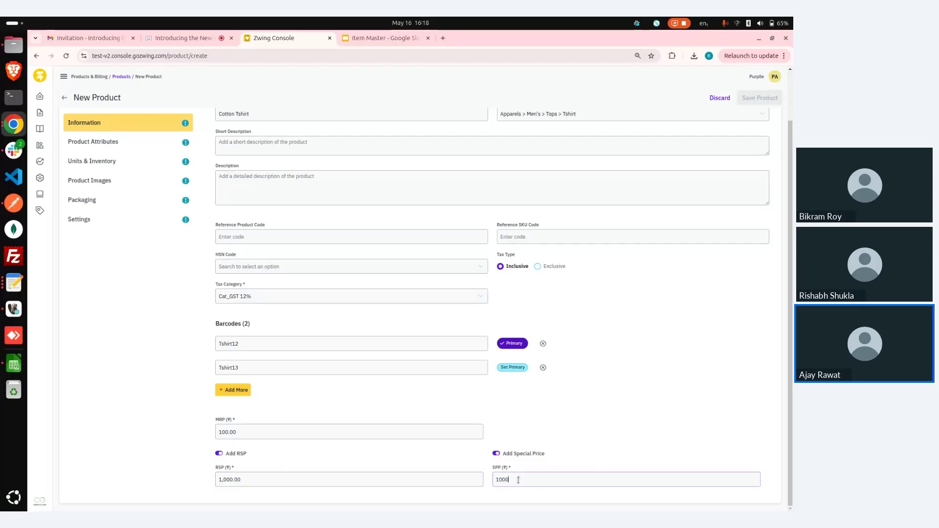
{"action": "left_click", "coordinate": [411, 380]}
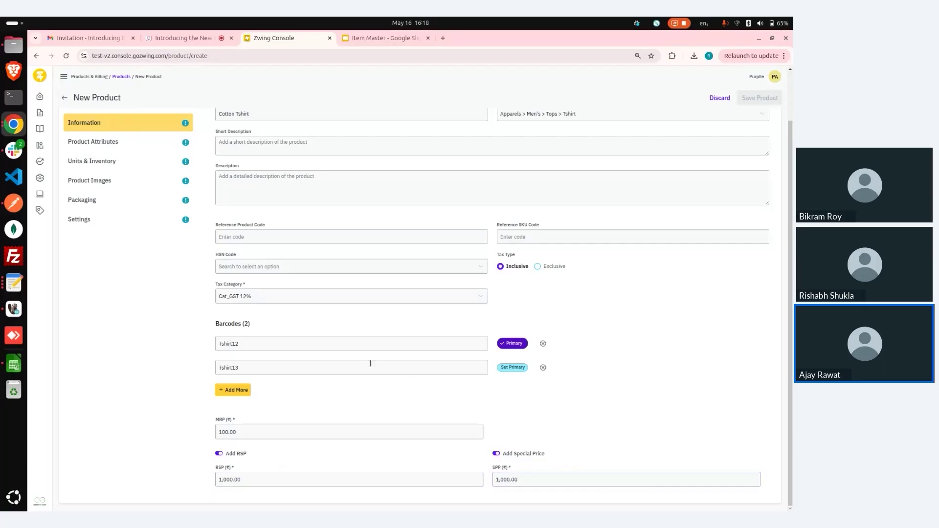
Set the product's brand attribute to New Balnce and its department to Tata Group 1
{"action": "left_click", "coordinate": [141, 148]}
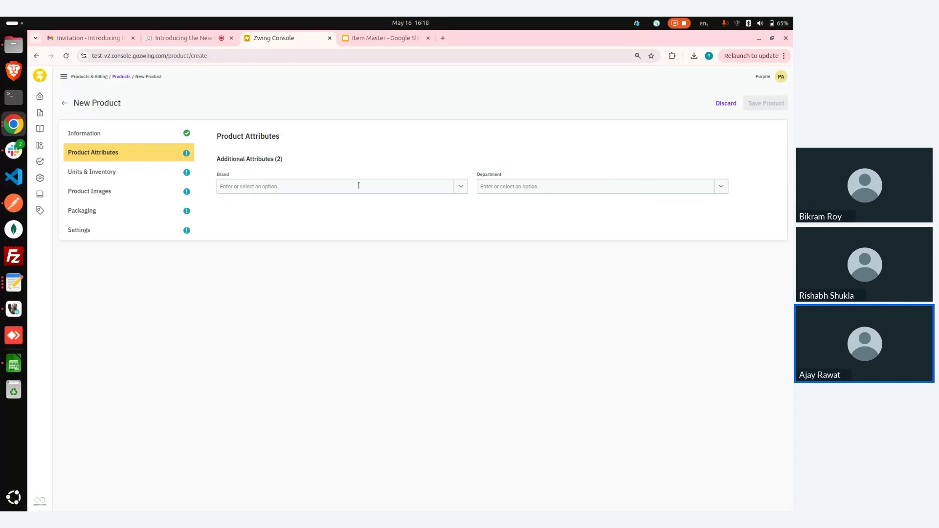
{"action": "left_click", "coordinate": [405, 189]}
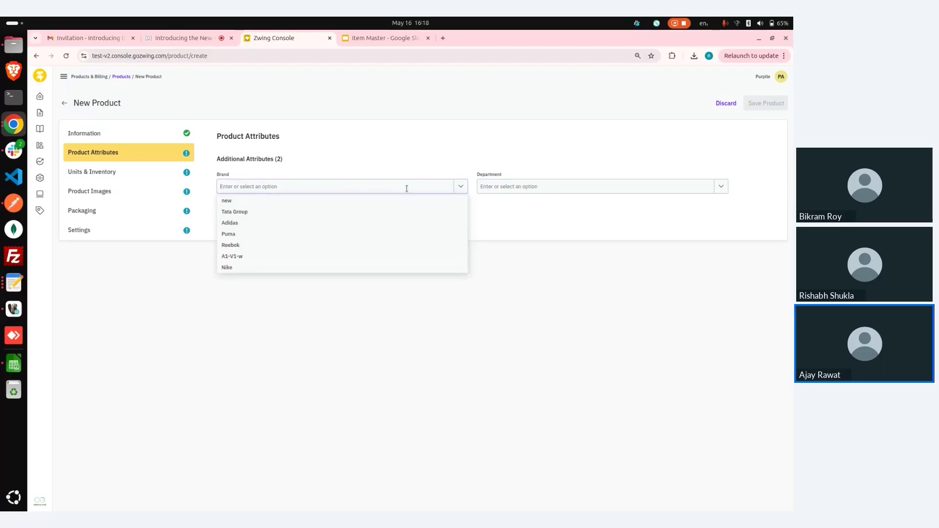
{"action": "type", "text": "New"}
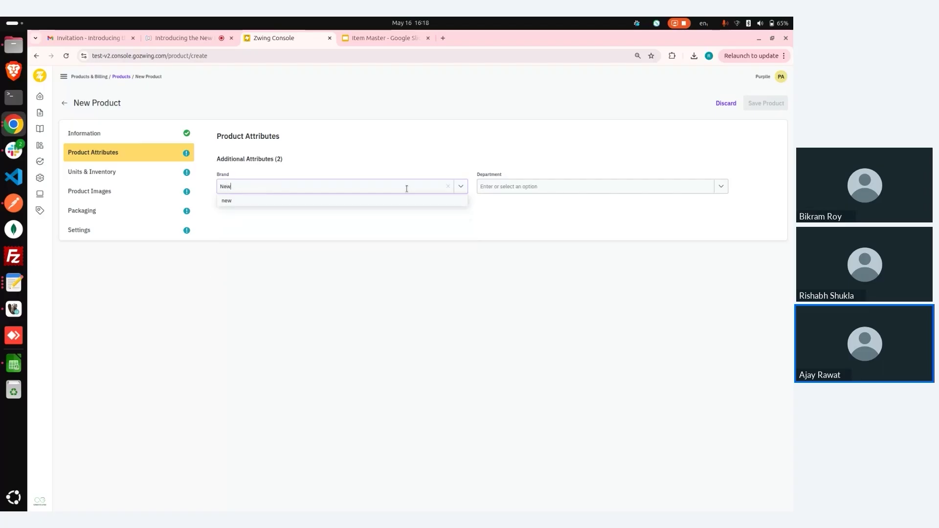
{"action": "key", "text": "BackSpace"}
{"action": "key", "text": "BackSpace"}
{"action": "key", "text": "BackSpace"}
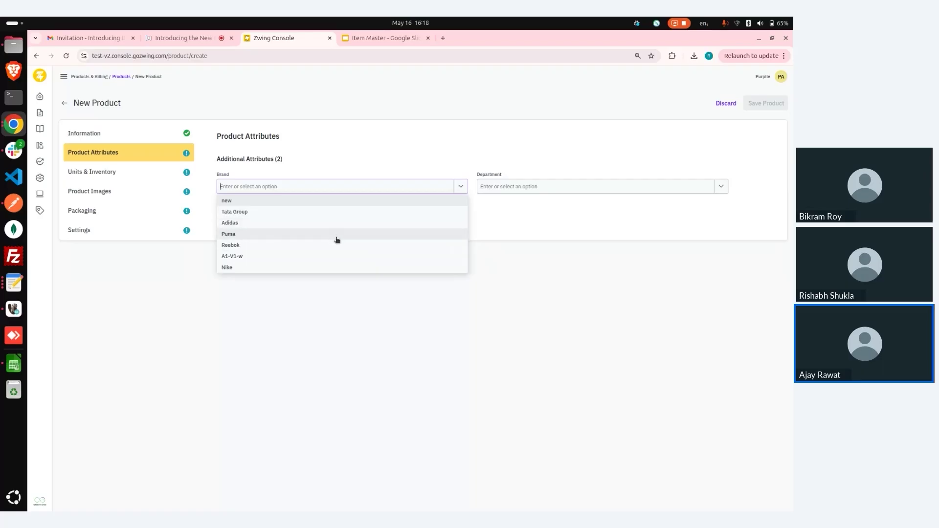
{"action": "type", "text": "New B"}
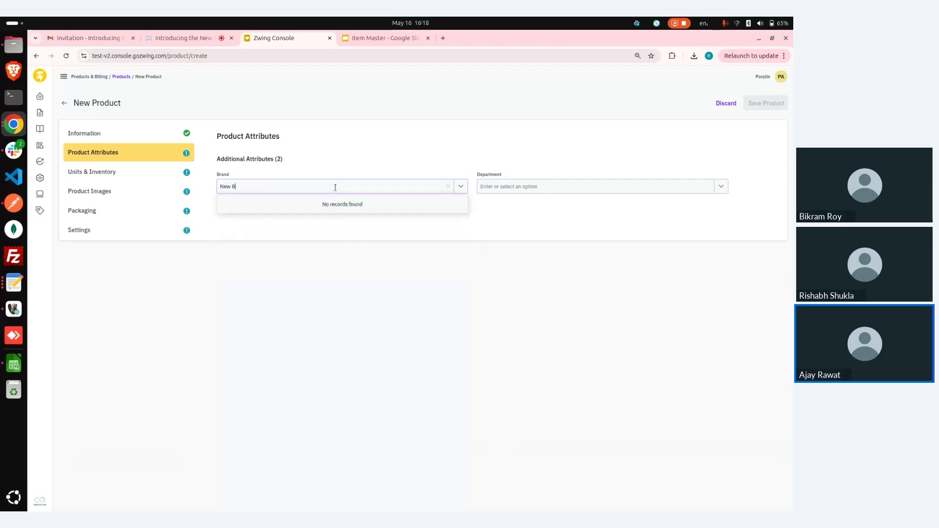
{"action": "type", "text": "alnce"}
{"action": "left_click", "coordinate": [517, 183]}
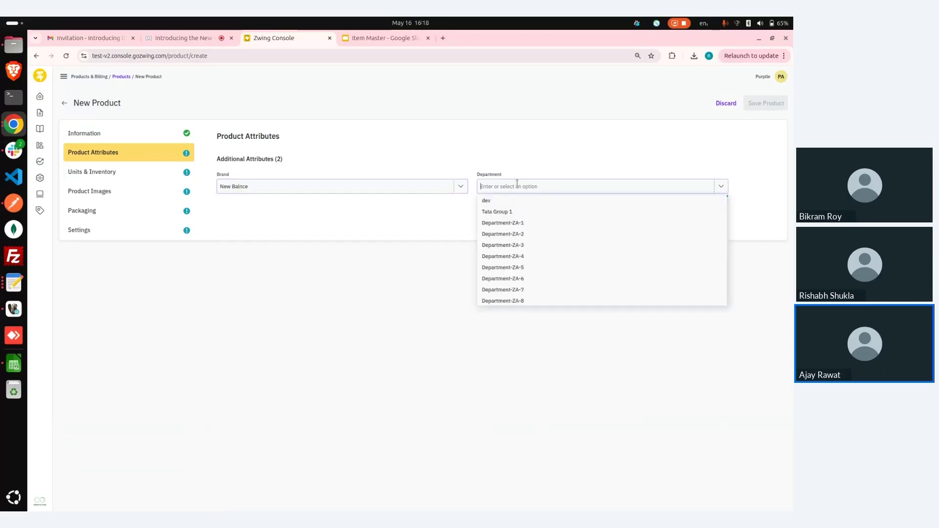
{"action": "left_click", "coordinate": [519, 211]}
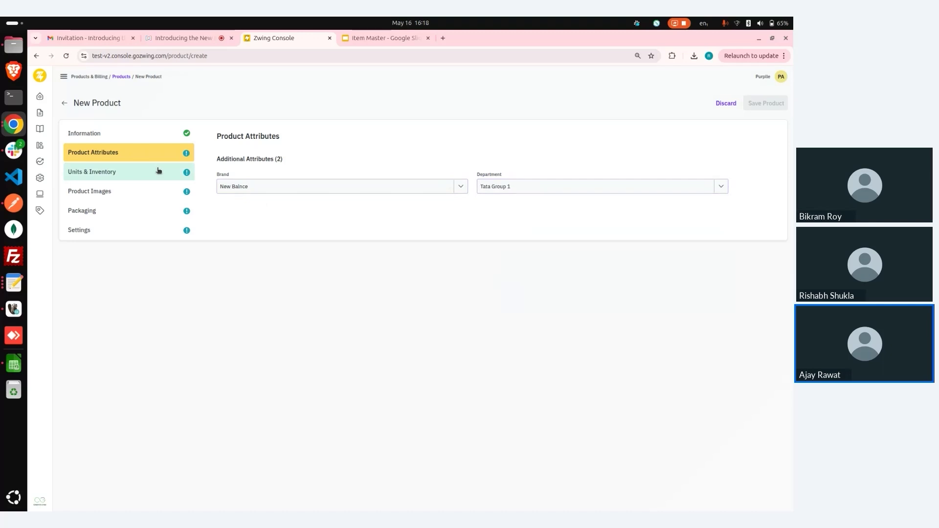
Set the product's unit of measurement to EACH and allow inventory tracking
{"action": "left_click", "coordinate": [158, 170]}
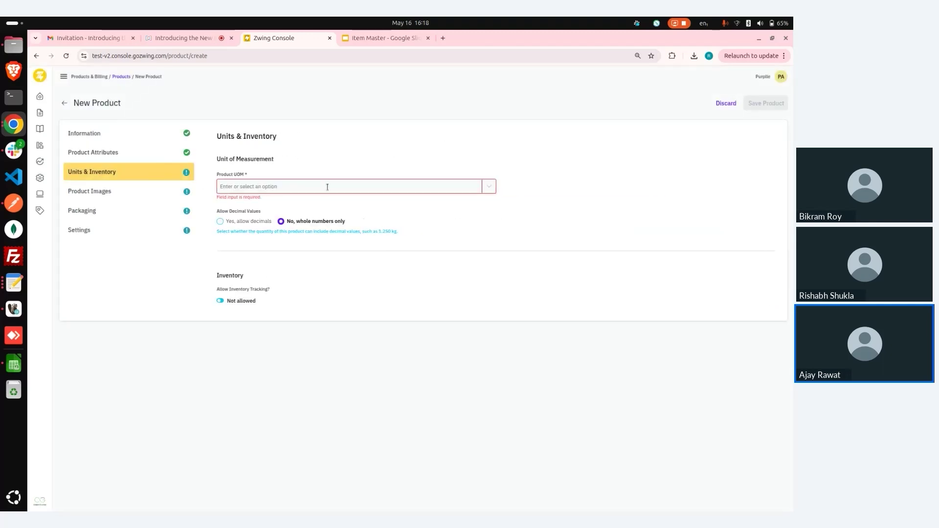
{"action": "left_click", "coordinate": [380, 189]}
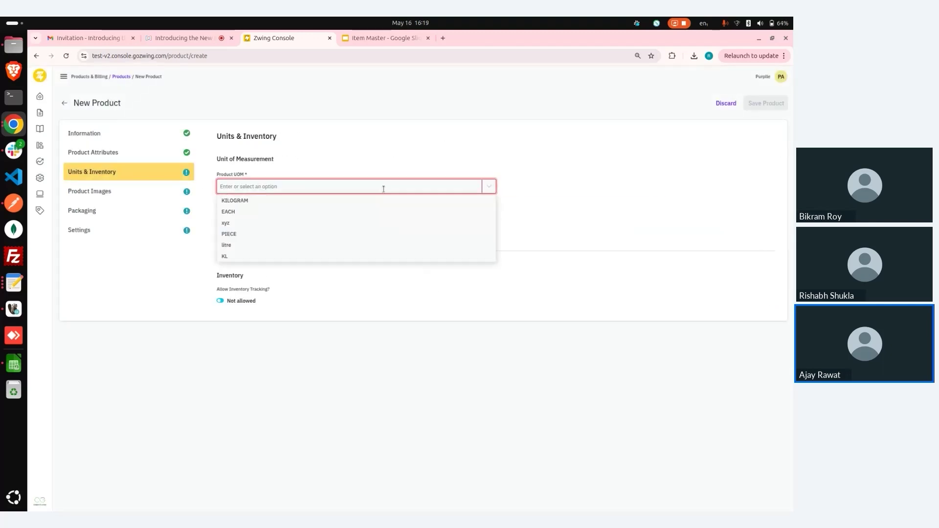
{"action": "left_click", "coordinate": [343, 215]}
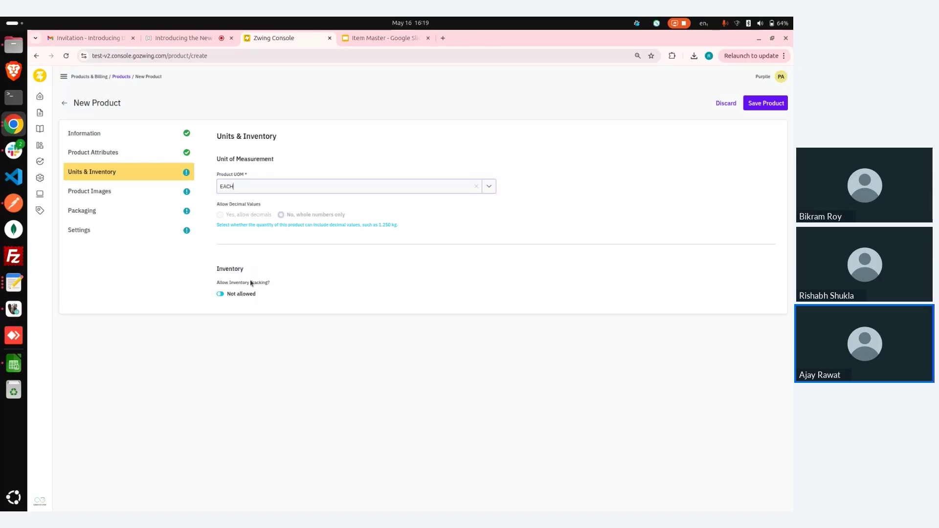
{"action": "left_click", "coordinate": [220, 295]}
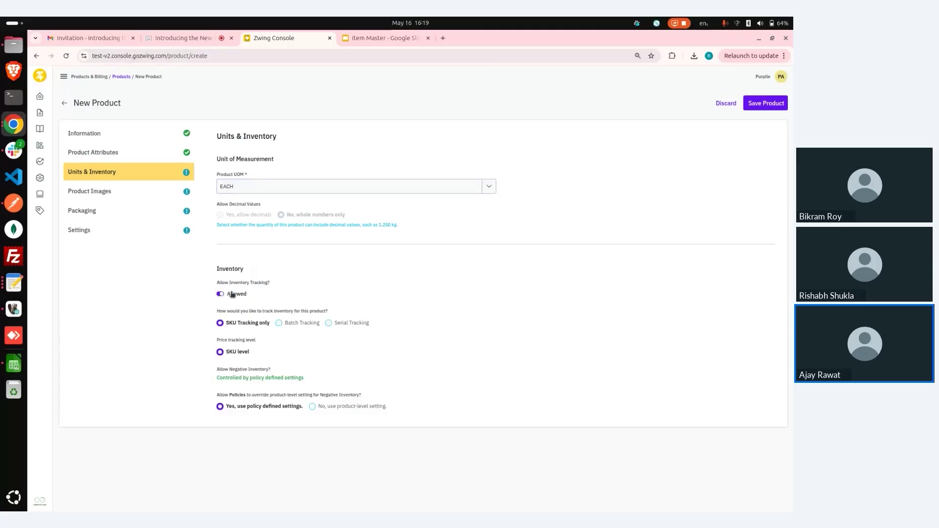
Try batch tracking and serial tracking with serial-level pricing, and return the product to SKU tracking only
{"action": "left_click", "coordinate": [279, 324]}
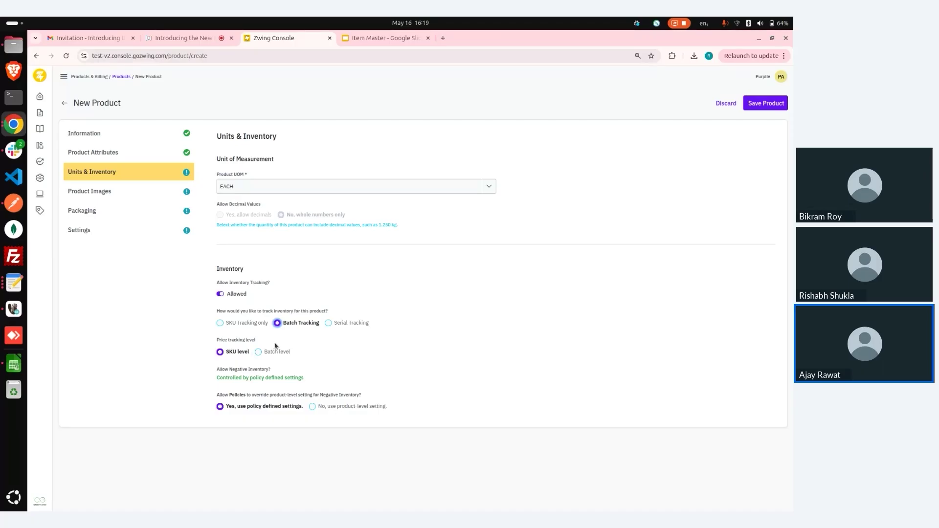
{"action": "left_click", "coordinate": [328, 323]}
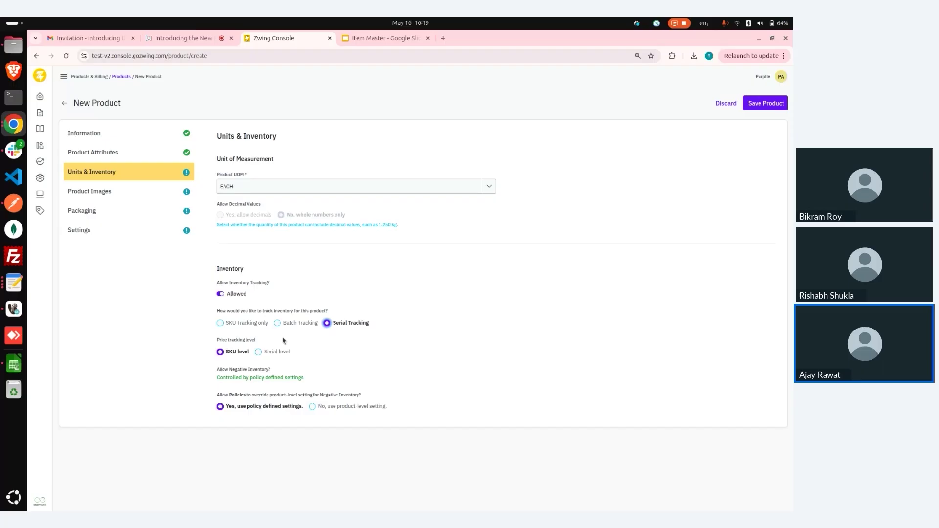
{"action": "left_click", "coordinate": [259, 352]}
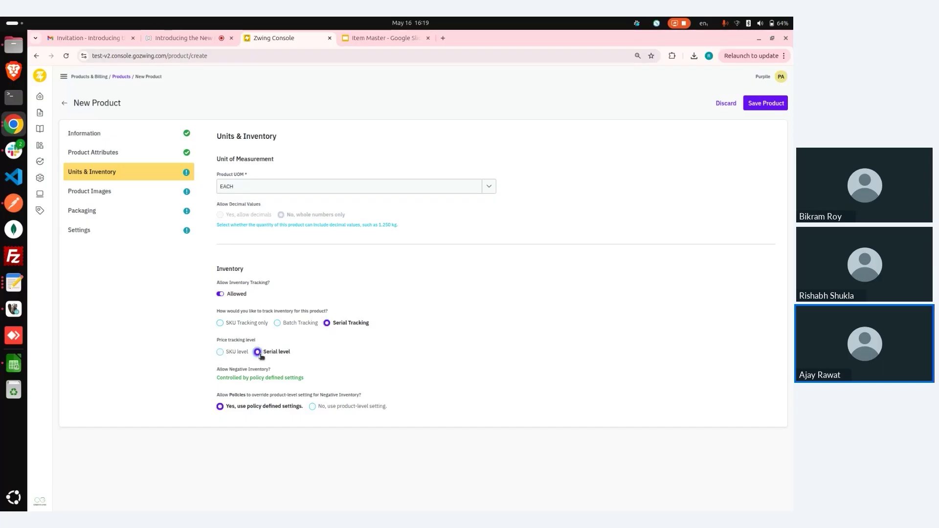
{"action": "left_click", "coordinate": [220, 323]}
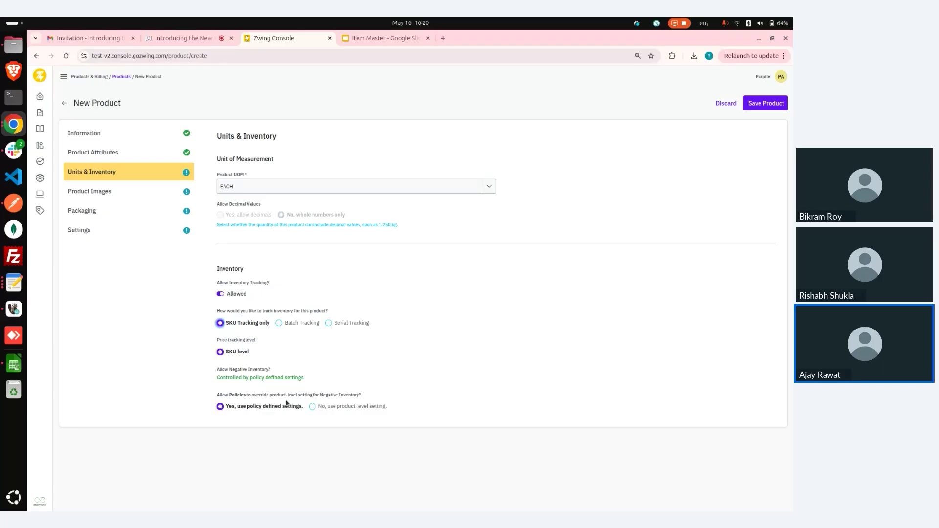
Make negative inventory use the product-level setting and leave it not allowed
{"action": "left_click", "coordinate": [312, 407]}
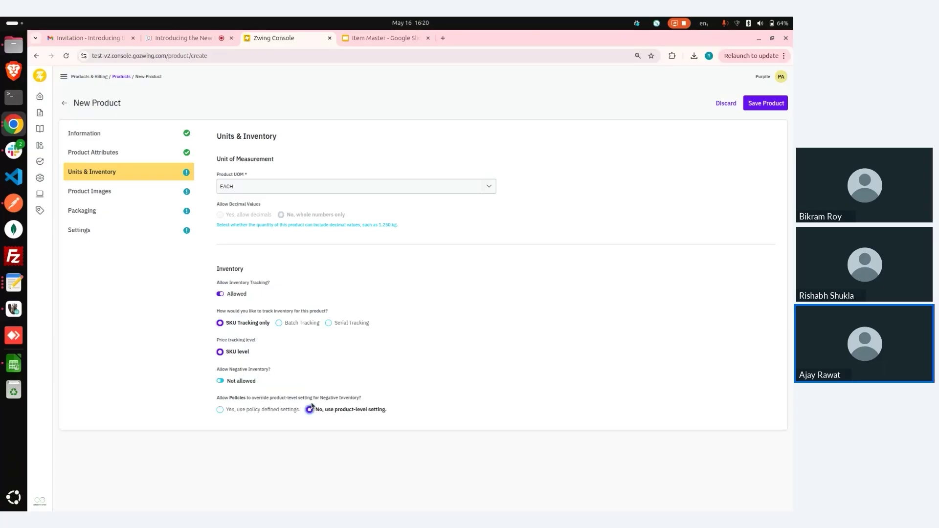
{"action": "left_click", "coordinate": [220, 382]}
{"action": "left_click", "coordinate": [221, 383]}
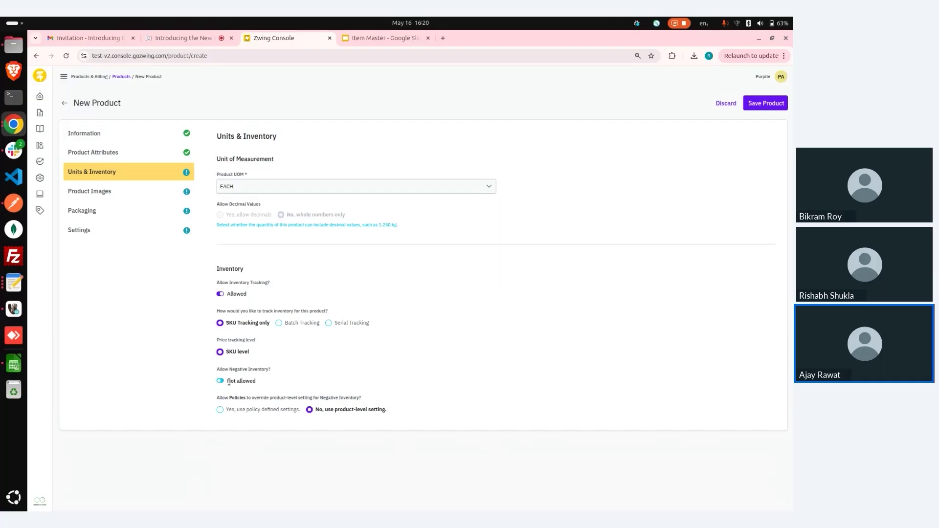
Skip the product images and enter the box packaging measurements, using 10 for the dimensions
{"action": "left_click", "coordinate": [155, 198]}
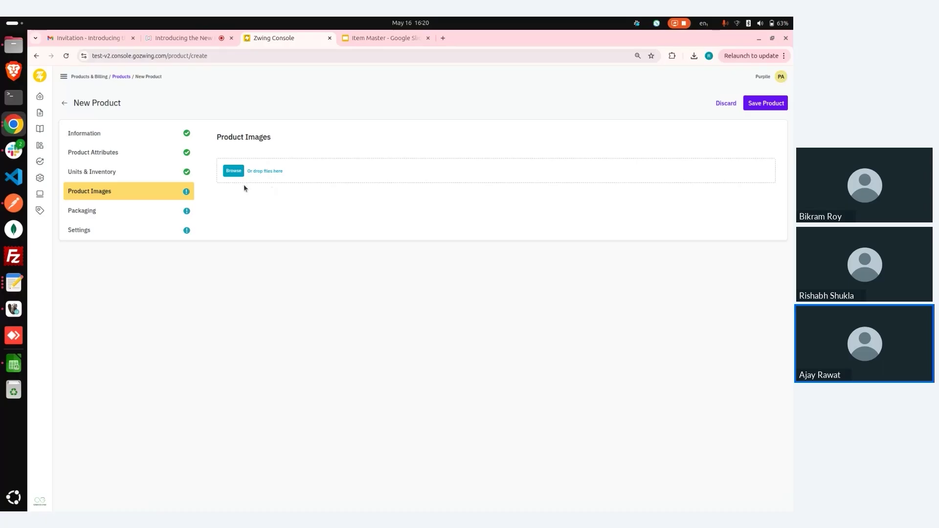
{"action": "left_click", "coordinate": [168, 216]}
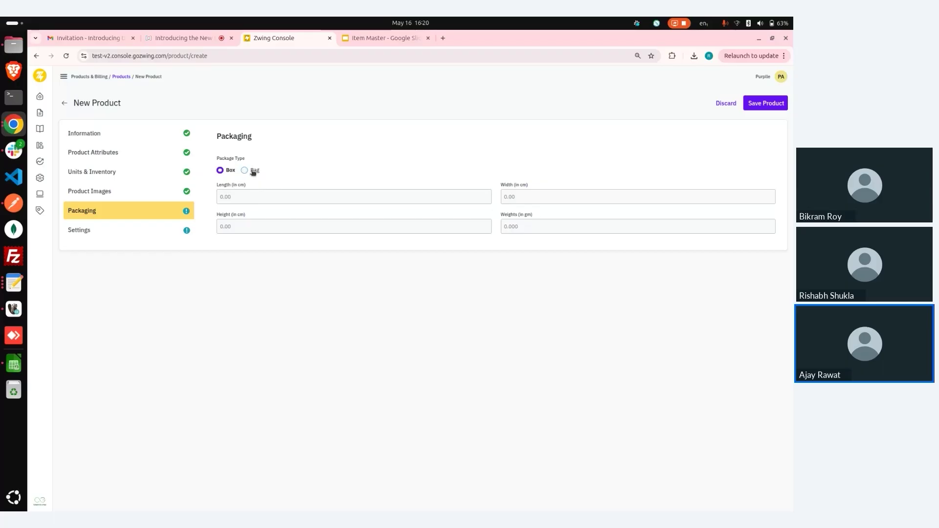
{"action": "left_click", "coordinate": [254, 197]}
{"action": "type", "text": "1010"}
{"action": "key", "text": "Tab"}
{"action": "type", "text": "10"}
{"action": "key", "text": "Tab"}
{"action": "type", "text": "10"}
Allow price override through the product-level setting with a variance limit of 10%
{"action": "left_click", "coordinate": [179, 233]}
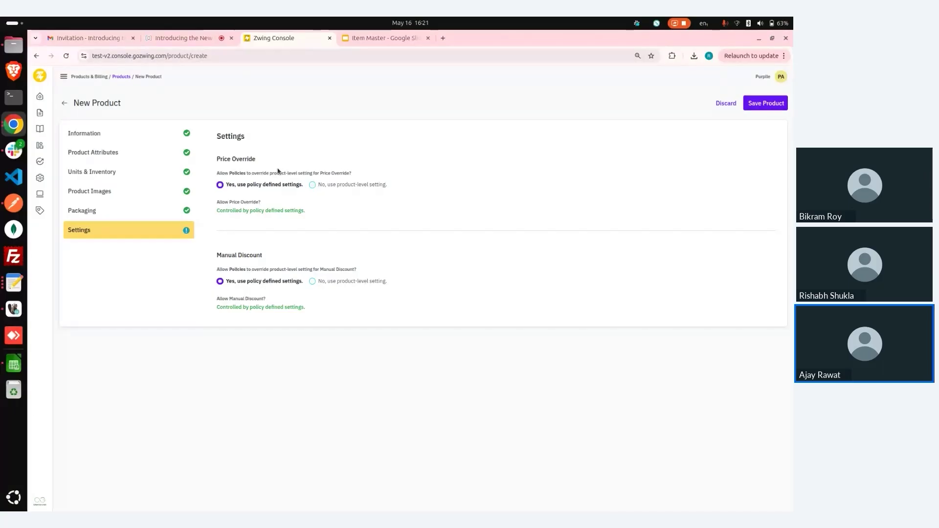
{"action": "left_click", "coordinate": [312, 184]}
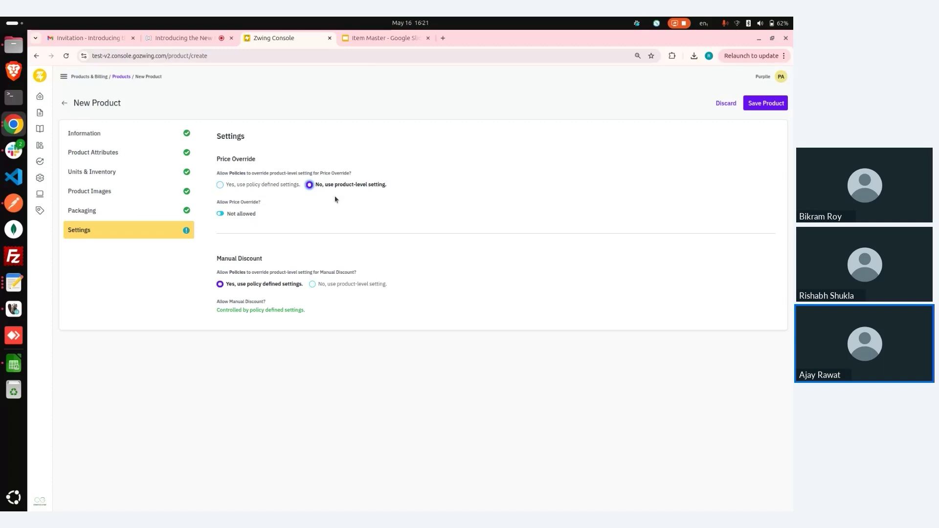
{"action": "left_click", "coordinate": [220, 214]}
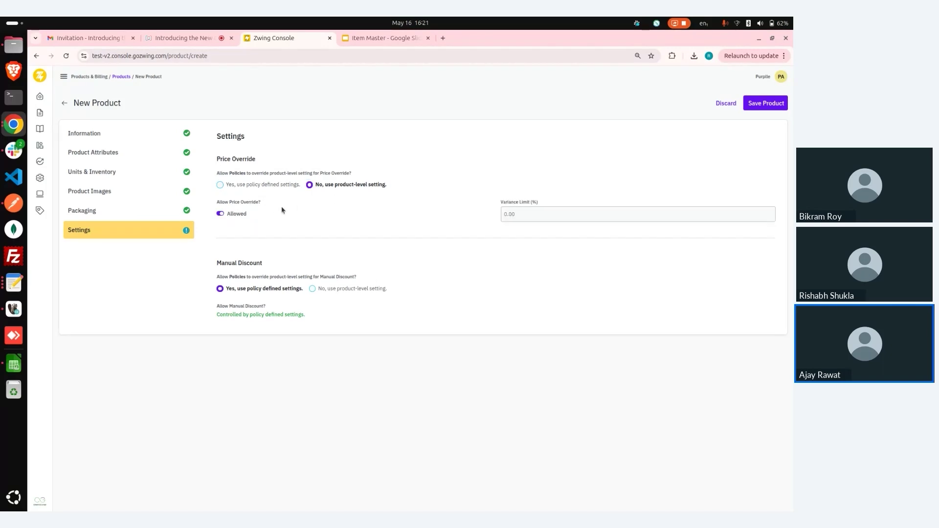
{"action": "left_click", "coordinate": [519, 214]}
{"action": "type", "text": "10"}
{"action": "left_click", "coordinate": [420, 215]}
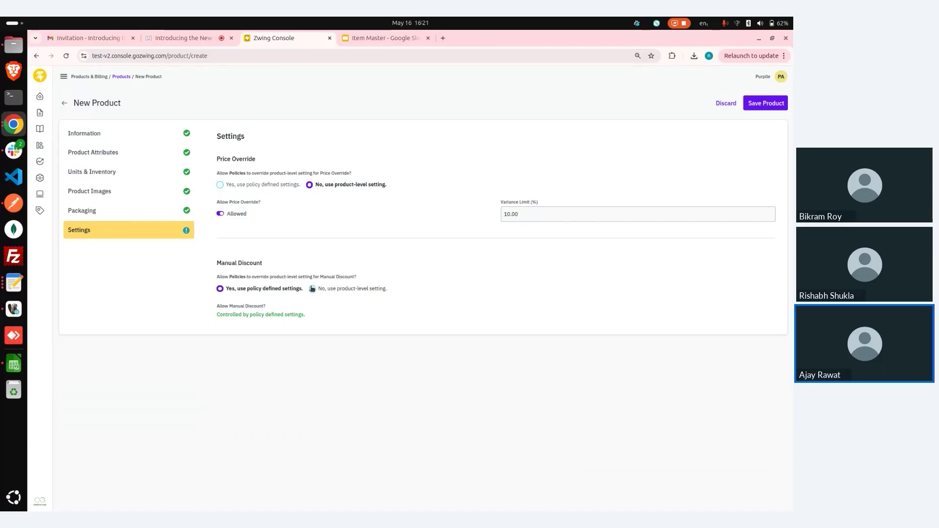
Allow manual discount through the product-level setting with a variance limit of 10%
{"action": "left_click", "coordinate": [313, 290]}
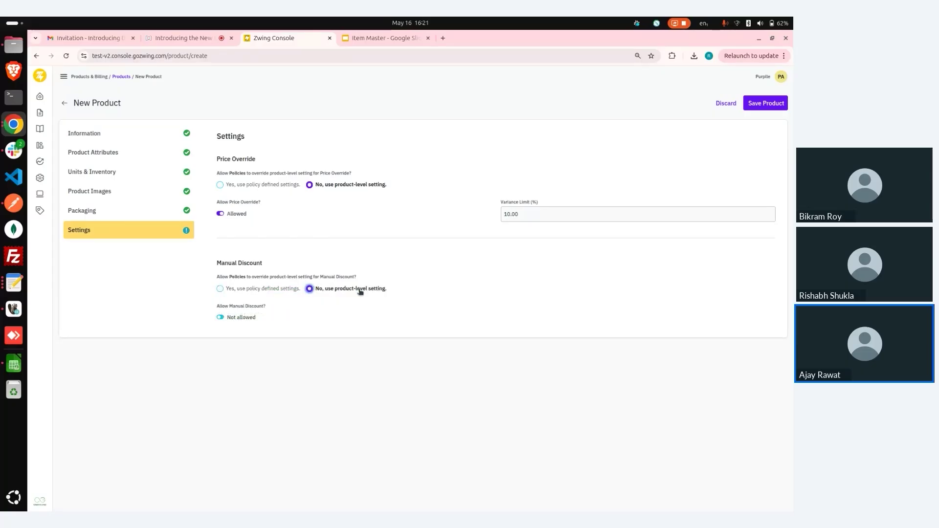
{"action": "left_click", "coordinate": [221, 317]}
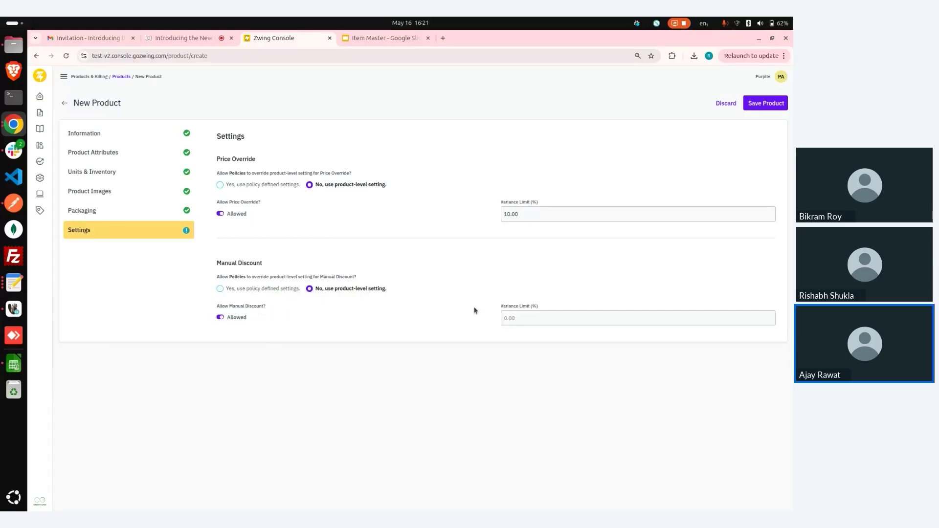
{"action": "left_click", "coordinate": [514, 316]}
{"action": "type", "text": "10"}
{"action": "left_click", "coordinate": [443, 296]}
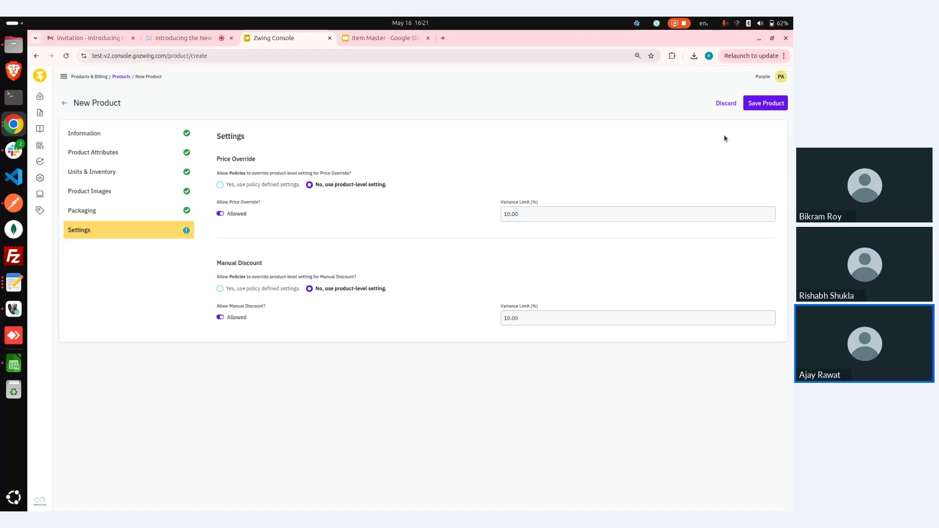
Save the Cotton Tshirt product and reload the product list
{"action": "left_click", "coordinate": [765, 104]}
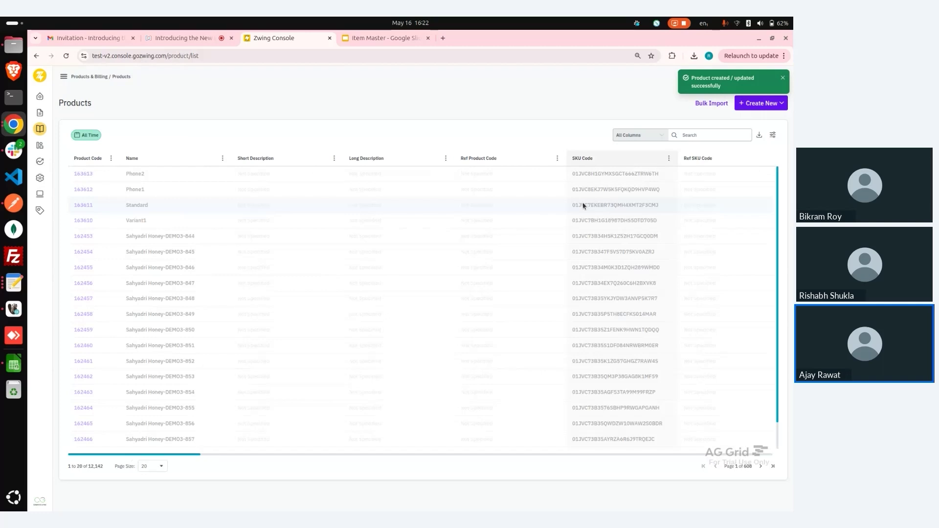
{"action": "key", "text": "ctrl+r"}
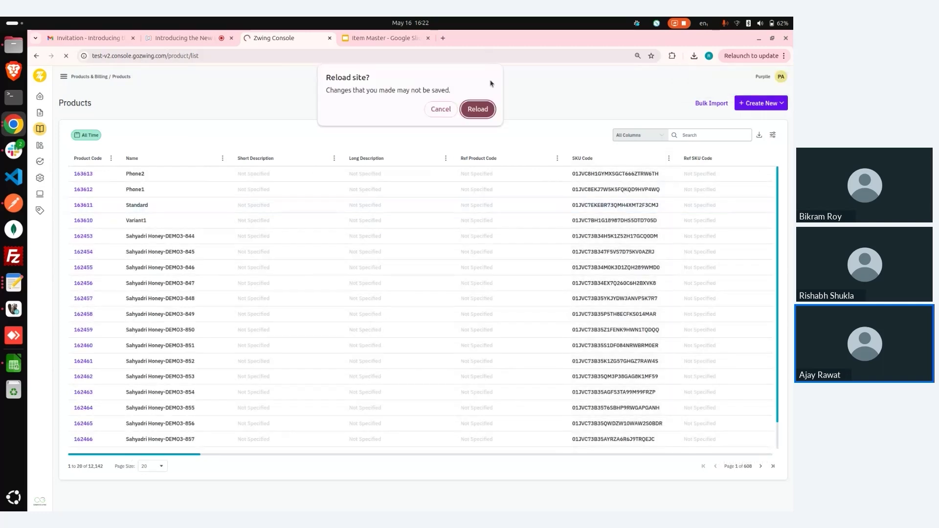
{"action": "left_click", "coordinate": [484, 108]}
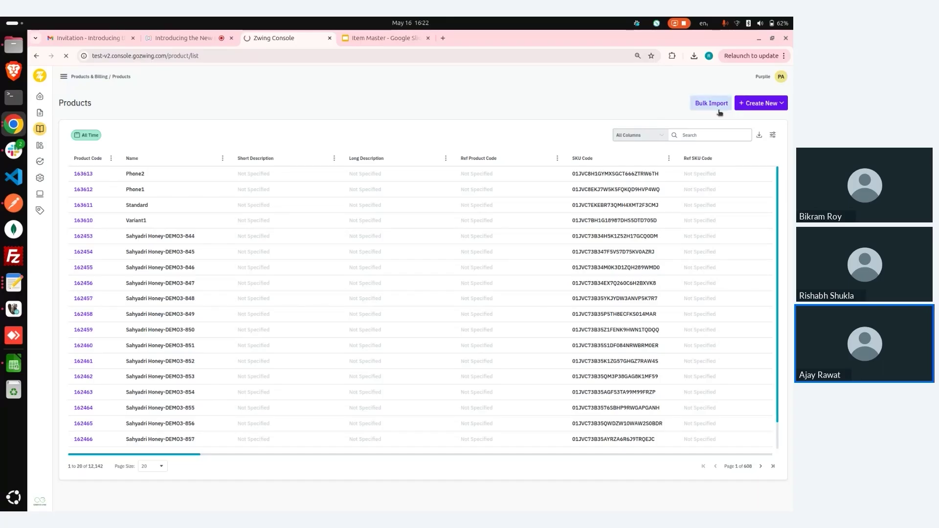
Start a new variant product named Shirt and assign it to the category Apparels > Men's > Tops > Tshirt
{"action": "left_click", "coordinate": [766, 108]}
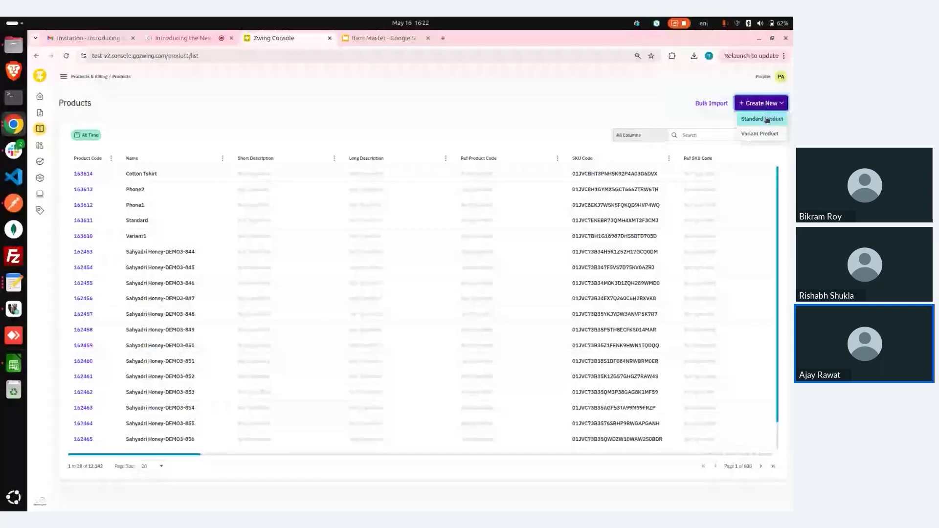
{"action": "left_click", "coordinate": [766, 119]}
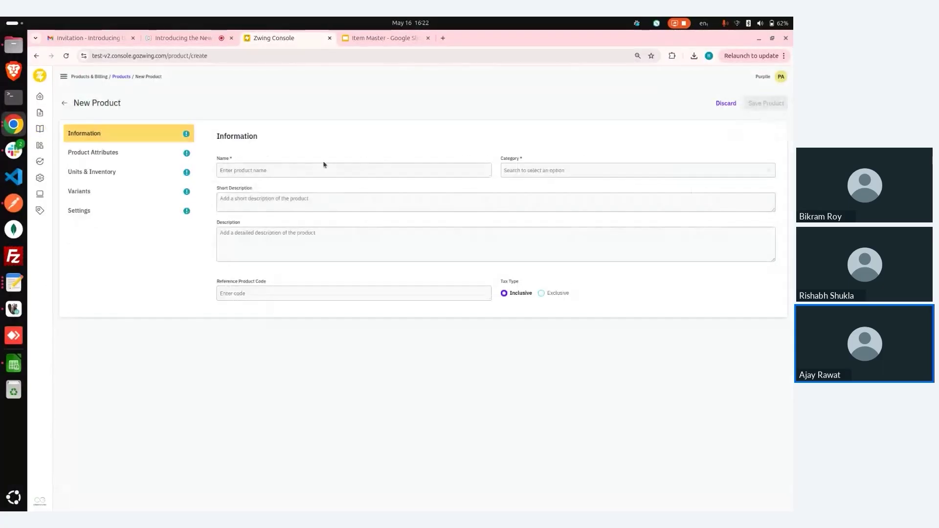
{"action": "left_click", "coordinate": [296, 165]}
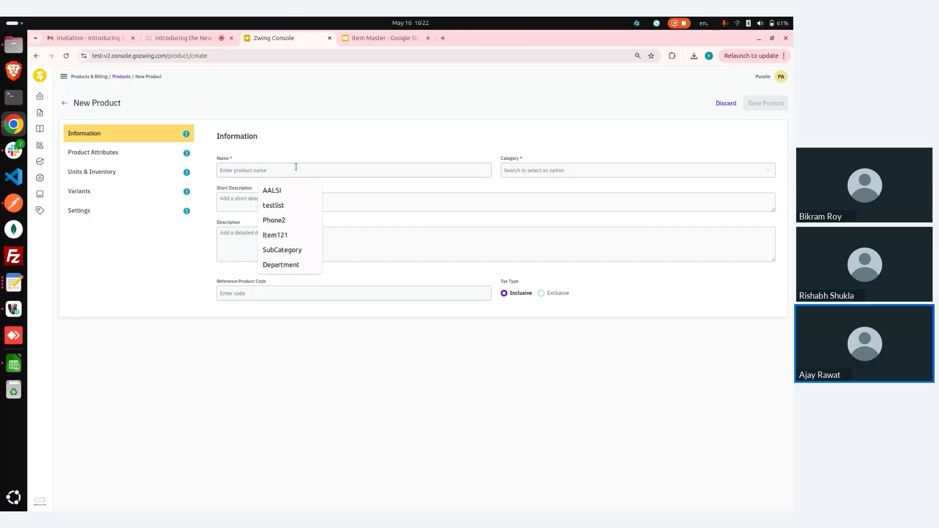
{"action": "type", "text": "M"}
{"action": "key", "text": "BackSpace"}
{"action": "type", "text": "Shirt"}
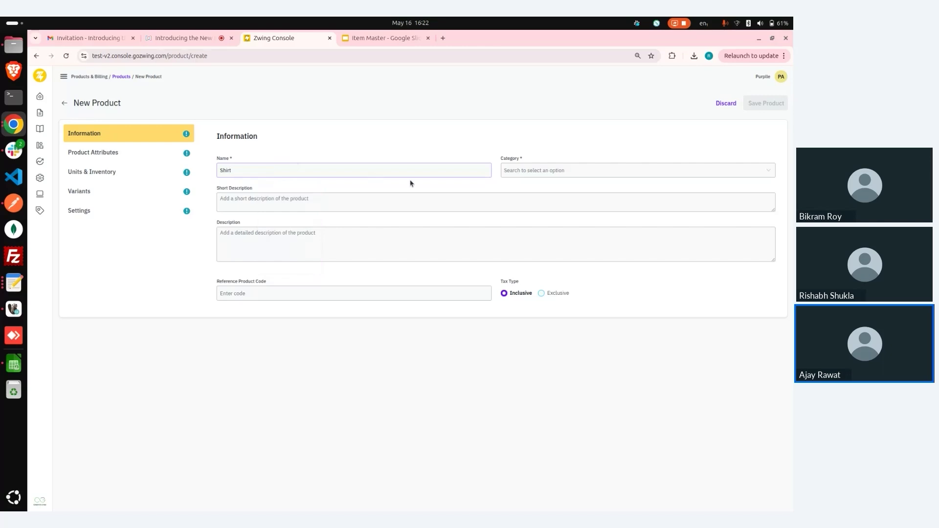
{"action": "left_click", "coordinate": [521, 173]}
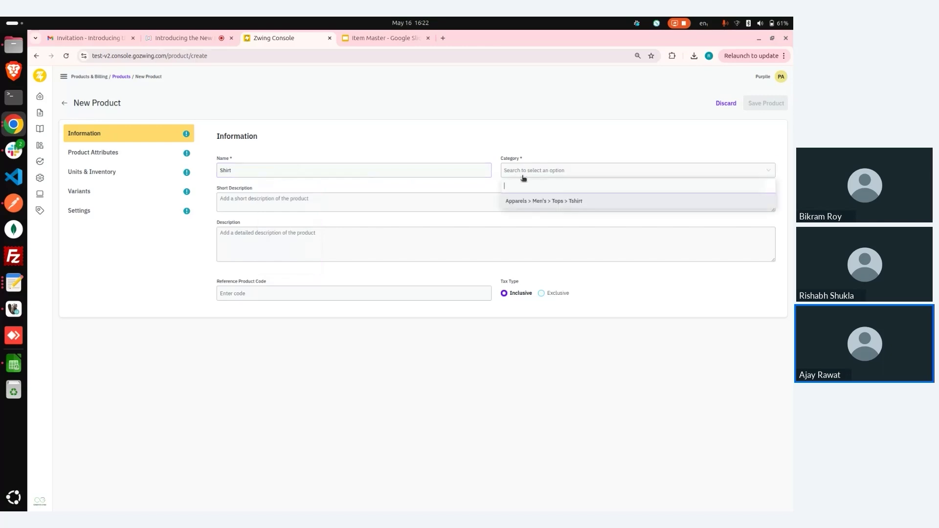
{"action": "left_click", "coordinate": [536, 204]}
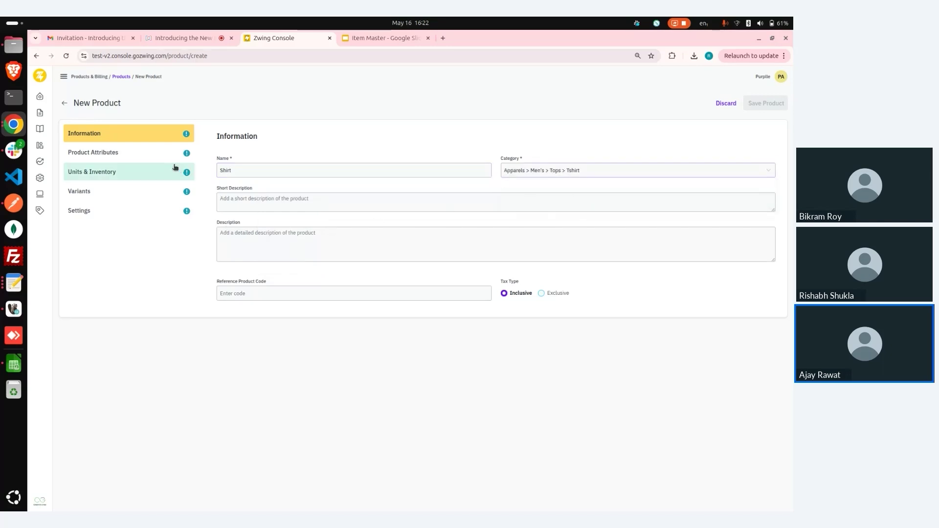
Set the Shirt product's unit of measurement to EACH and allow inventory tracking with SKU tracking only
{"action": "left_click", "coordinate": [155, 161]}
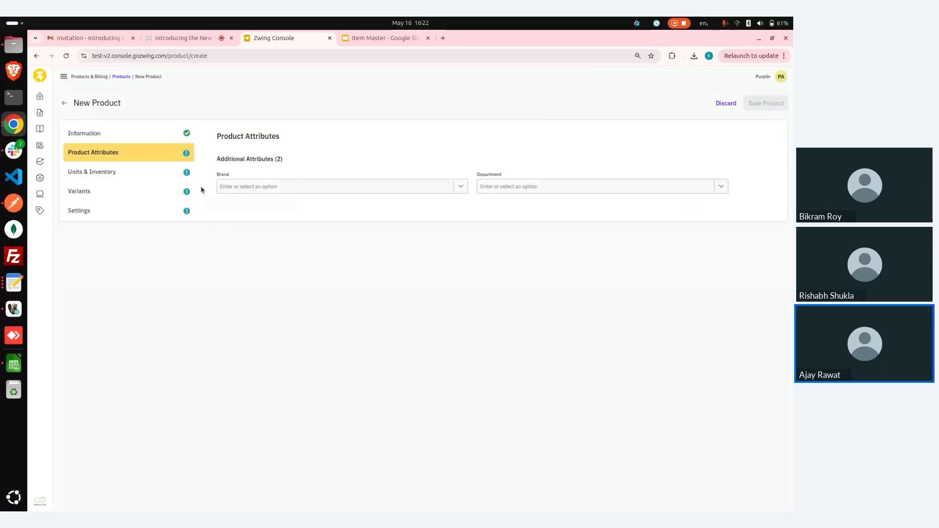
{"action": "left_click", "coordinate": [159, 172]}
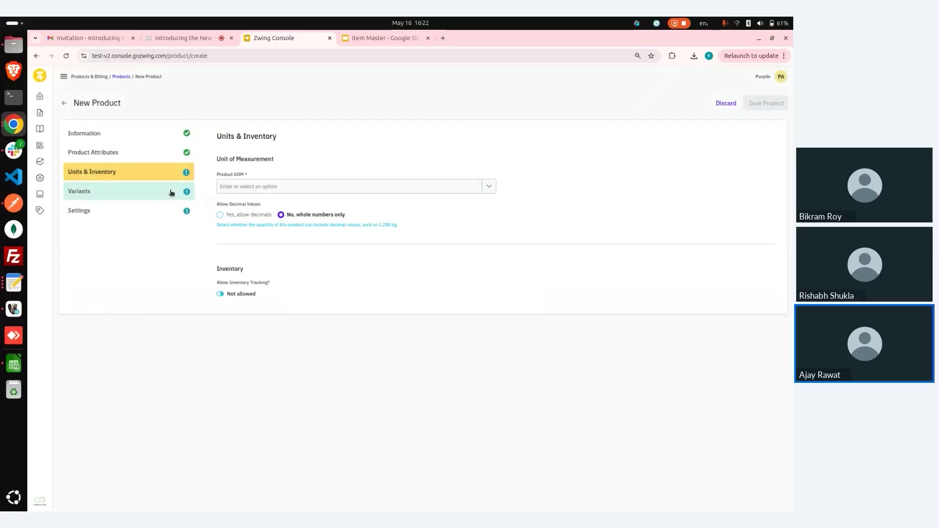
{"action": "left_click", "coordinate": [170, 191]}
{"action": "left_click", "coordinate": [166, 177]}
{"action": "left_click", "coordinate": [313, 187]}
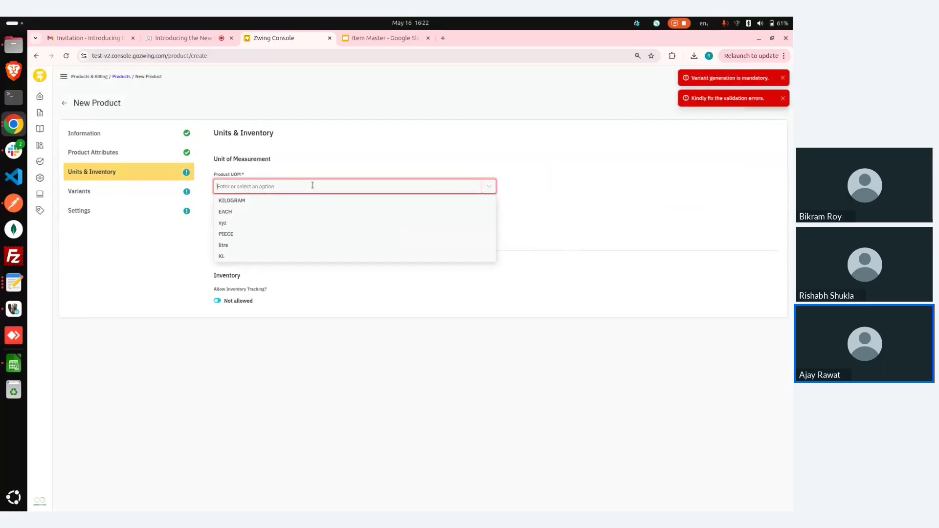
{"action": "left_click", "coordinate": [279, 187]}
{"action": "left_click", "coordinate": [278, 213]}
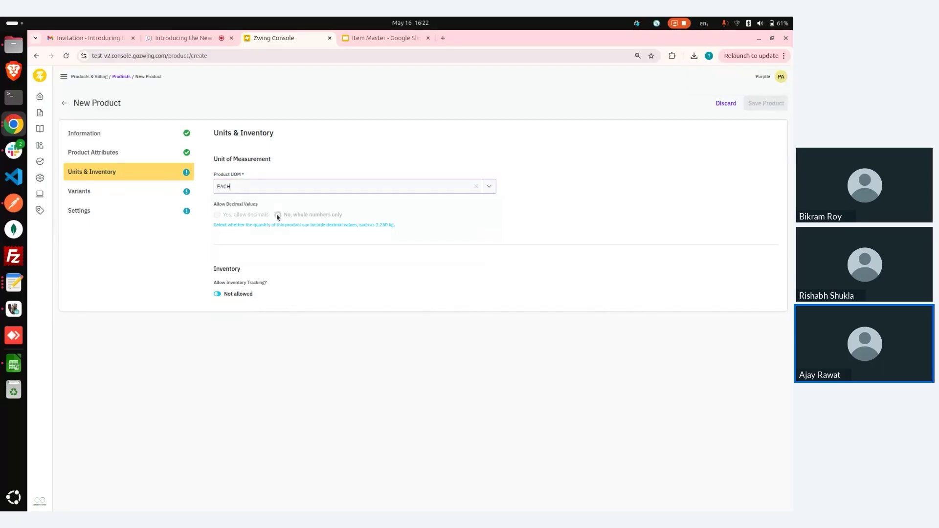
{"action": "left_click", "coordinate": [217, 293]}
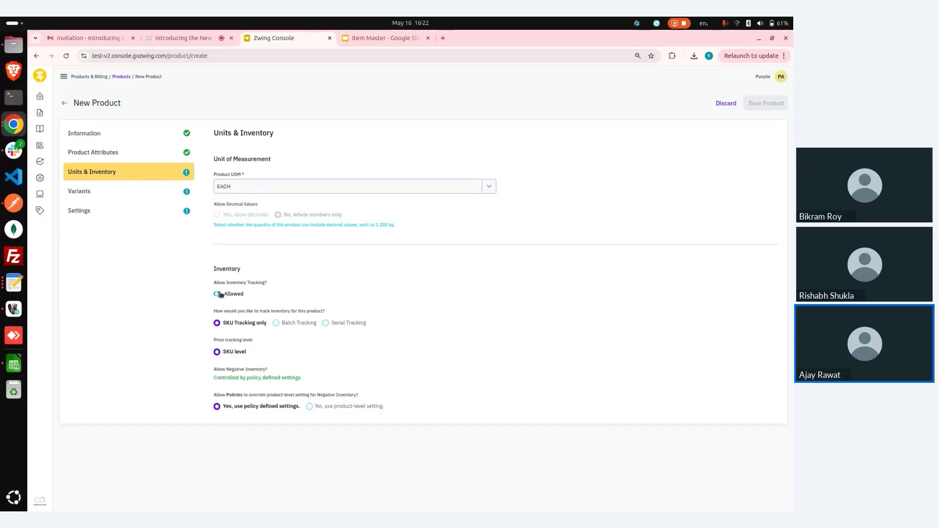
Start generating variants for the product and give the Color attribute the values Red and White
{"action": "left_click", "coordinate": [136, 191]}
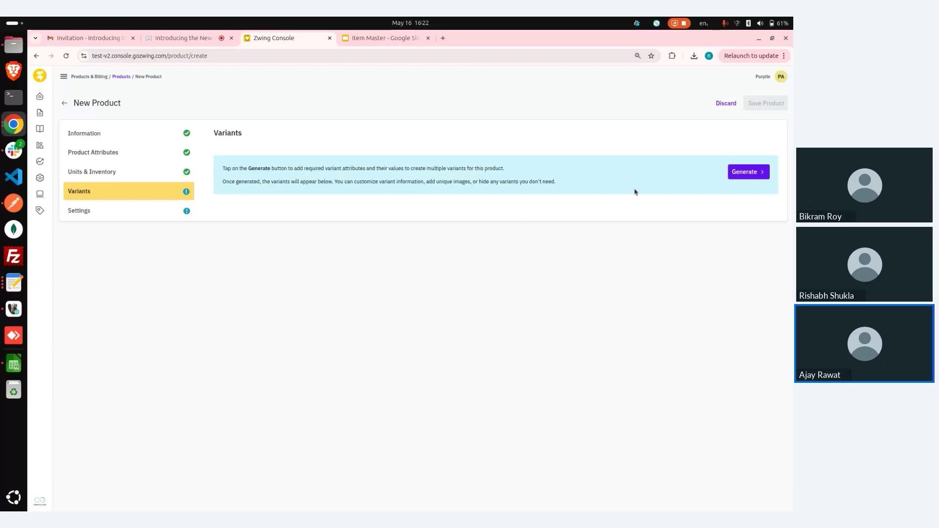
{"action": "left_click", "coordinate": [746, 172]}
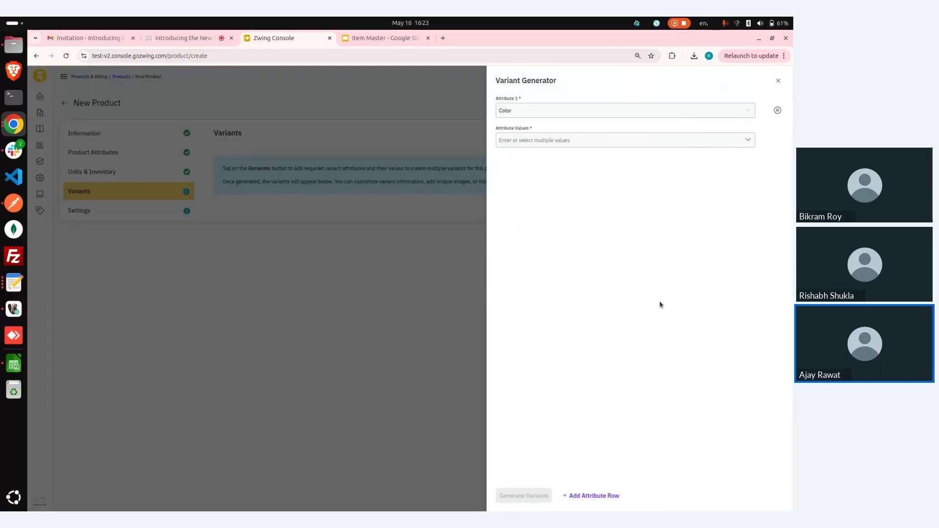
{"action": "left_click", "coordinate": [601, 118]}
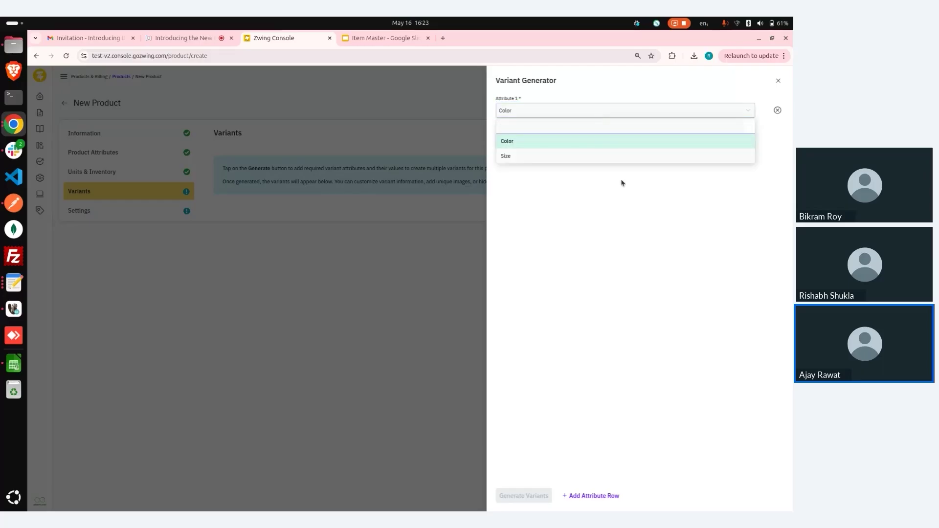
{"action": "left_click", "coordinate": [622, 183]}
{"action": "left_click", "coordinate": [599, 141]}
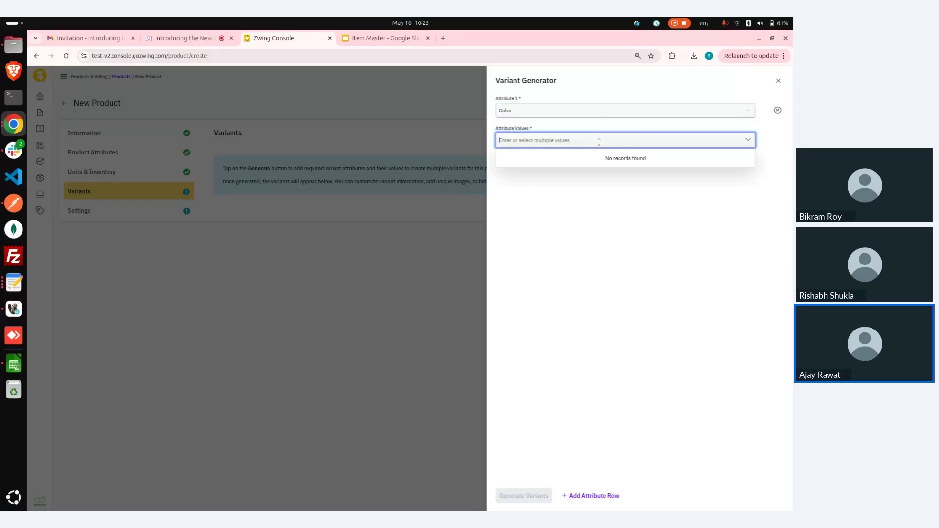
{"action": "type", "text": "Re"}
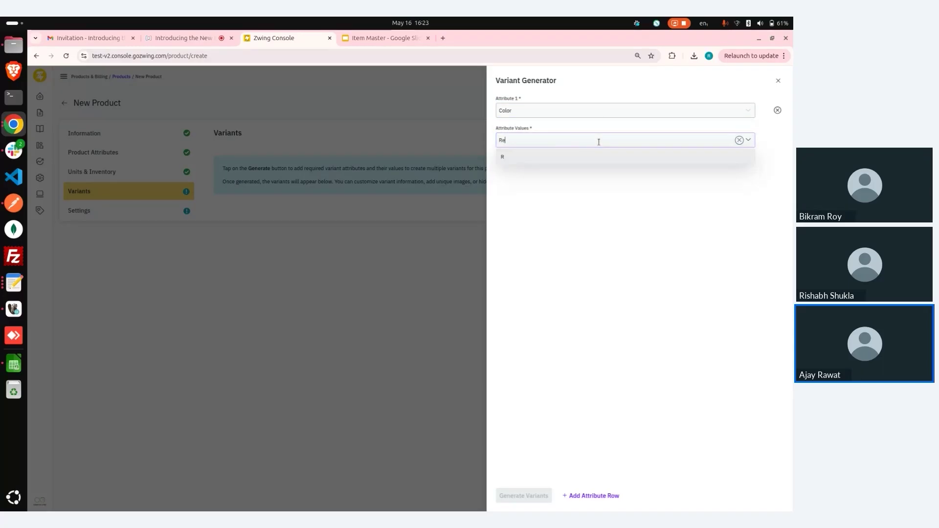
{"action": "type", "text": "d"}
{"action": "key", "text": "Return"}
{"action": "type", "text": "W"}
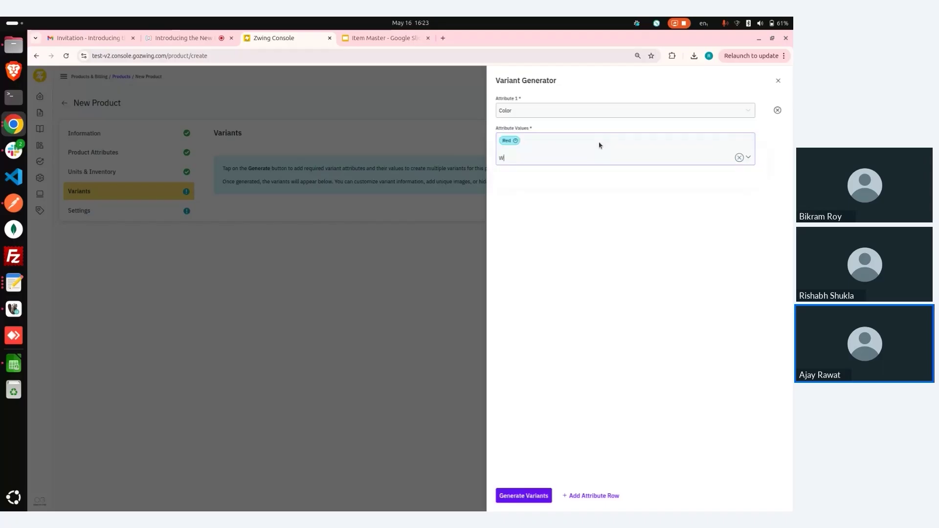
{"action": "type", "text": "hite"}
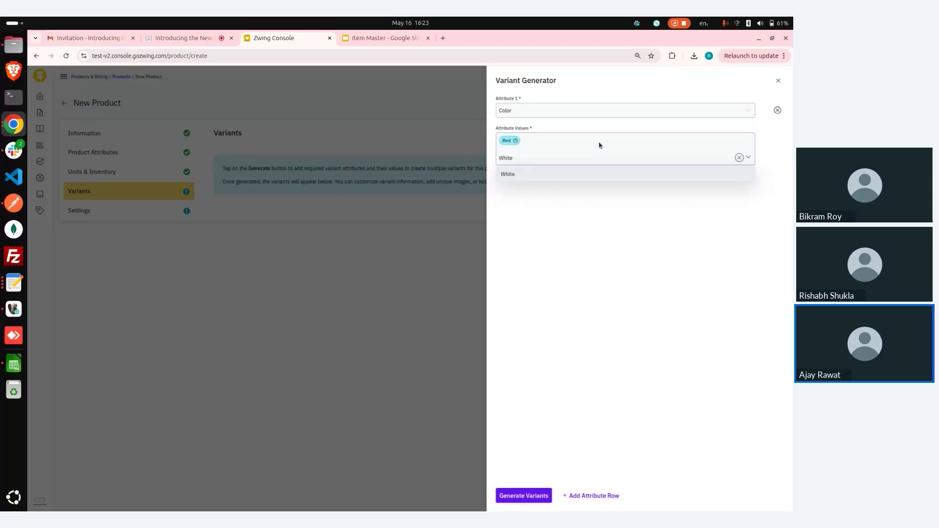
{"action": "key", "text": "Return"}
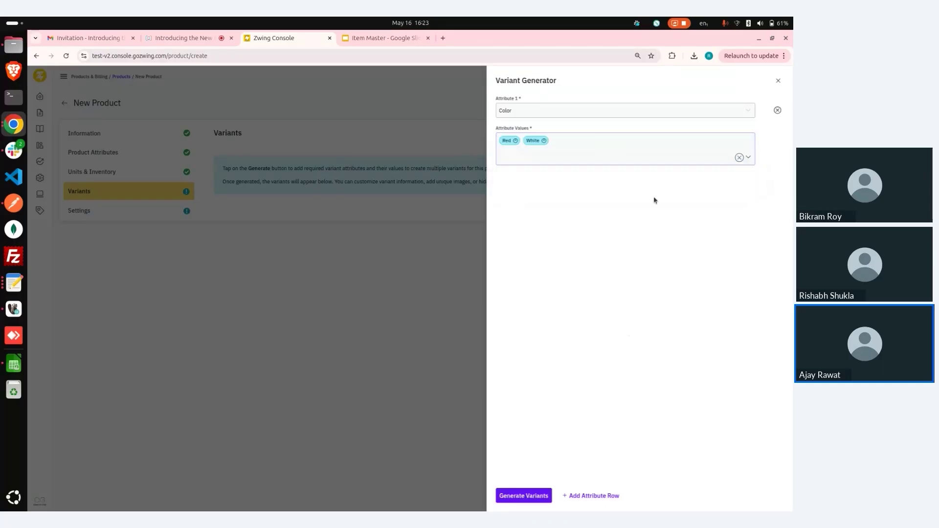
Add Size as a second variant attribute with the values L, M and S, and generate the variants
{"action": "left_click", "coordinate": [594, 496]}
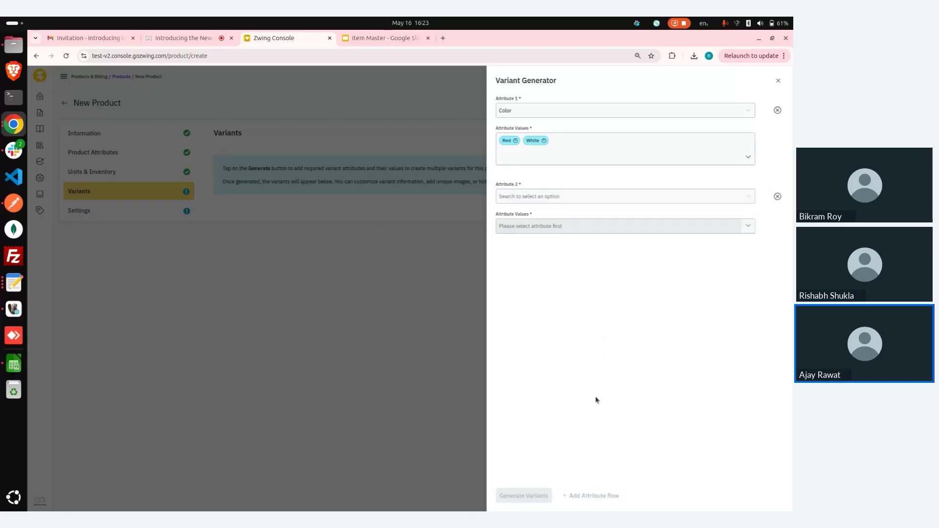
{"action": "left_click", "coordinate": [602, 198]}
{"action": "left_click", "coordinate": [594, 224]}
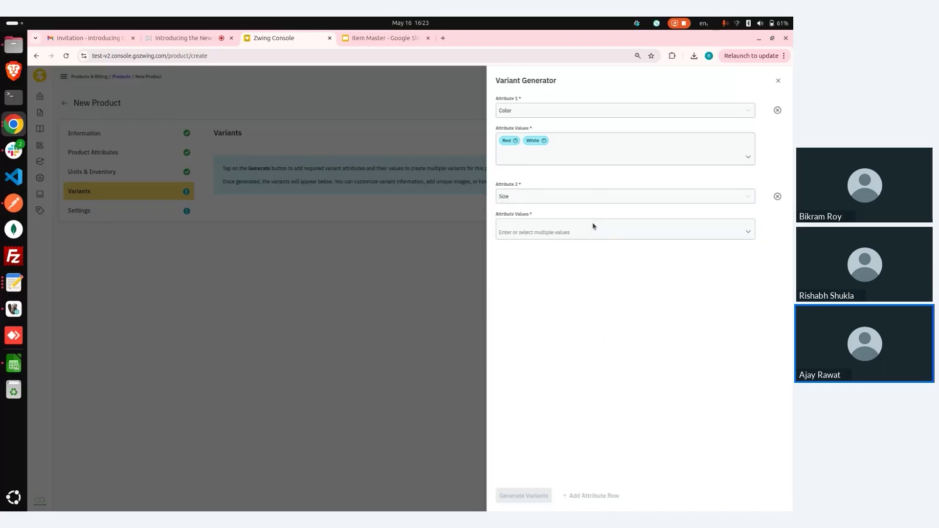
{"action": "left_click", "coordinate": [582, 226]}
{"action": "type", "text": "L"}
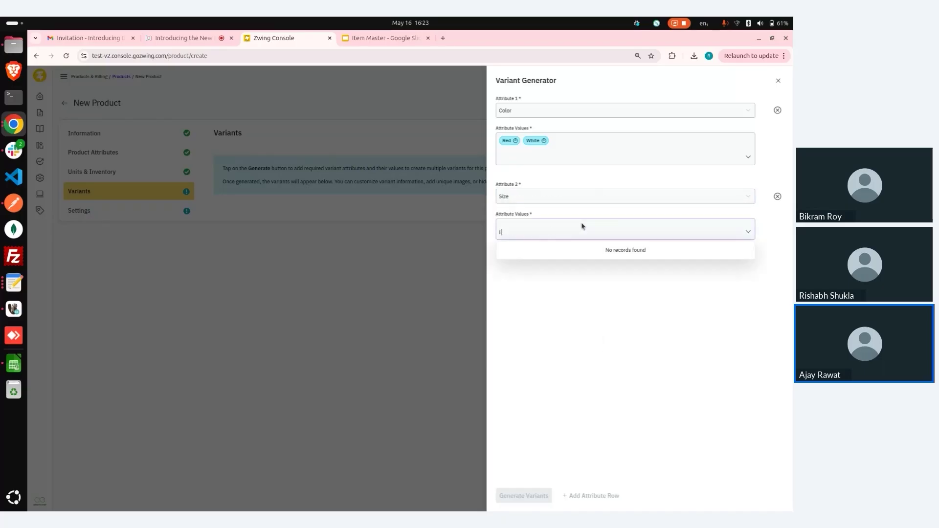
{"action": "key", "text": "Return"}
{"action": "type", "text": "M"}
{"action": "key", "text": "Return"}
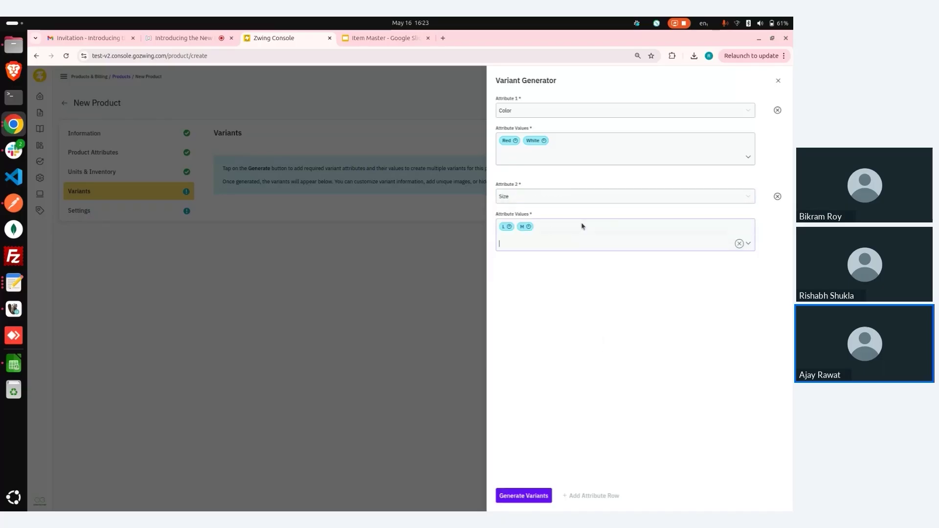
{"action": "type", "text": "S"}
{"action": "key", "text": "Return"}
{"action": "left_click", "coordinate": [528, 493]}
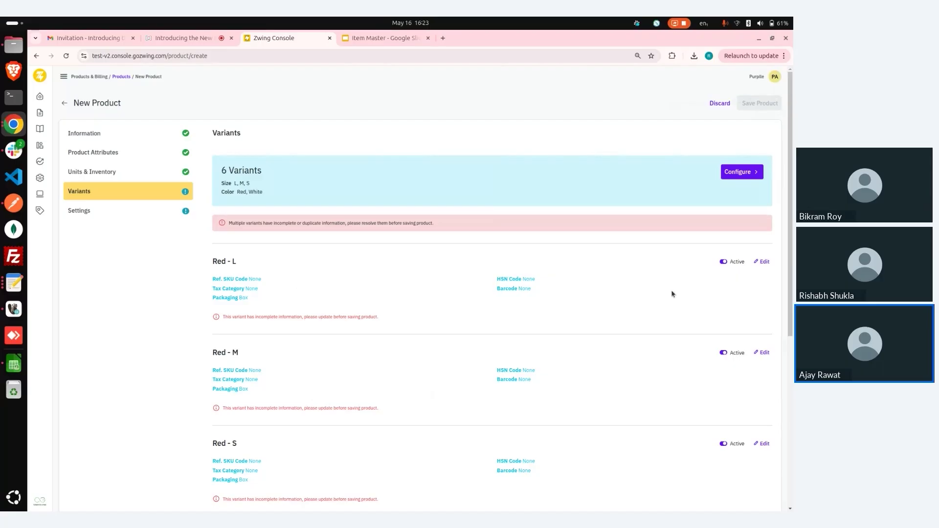
Hide the variants Red - L, Red - M and Red - S
{"action": "scroll", "coordinate": [693, 290], "scroll_direction": "down", "scroll_amount": 3}
{"action": "scroll", "coordinate": [694, 290], "scroll_direction": "down", "scroll_amount": 3}
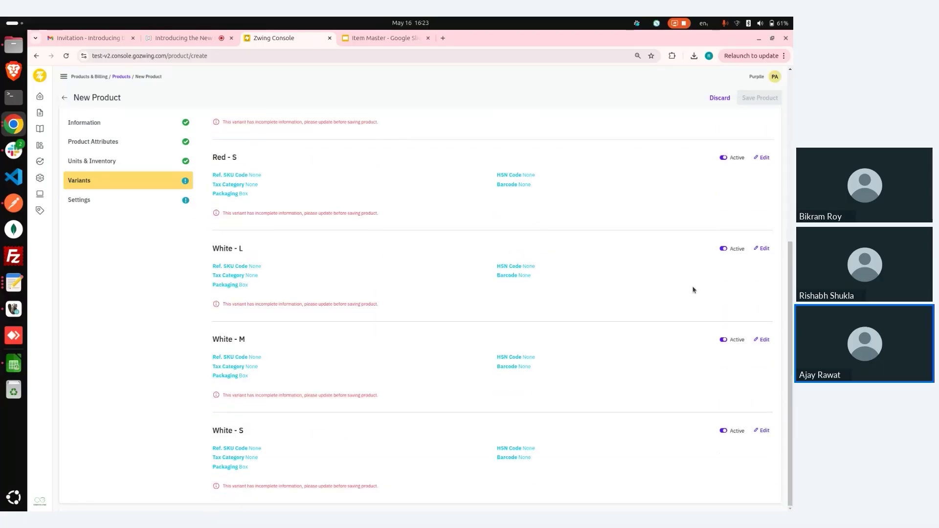
{"action": "scroll", "coordinate": [693, 290], "scroll_direction": "up", "scroll_amount": 2}
{"action": "scroll", "coordinate": [694, 290], "scroll_direction": "up", "scroll_amount": 4}
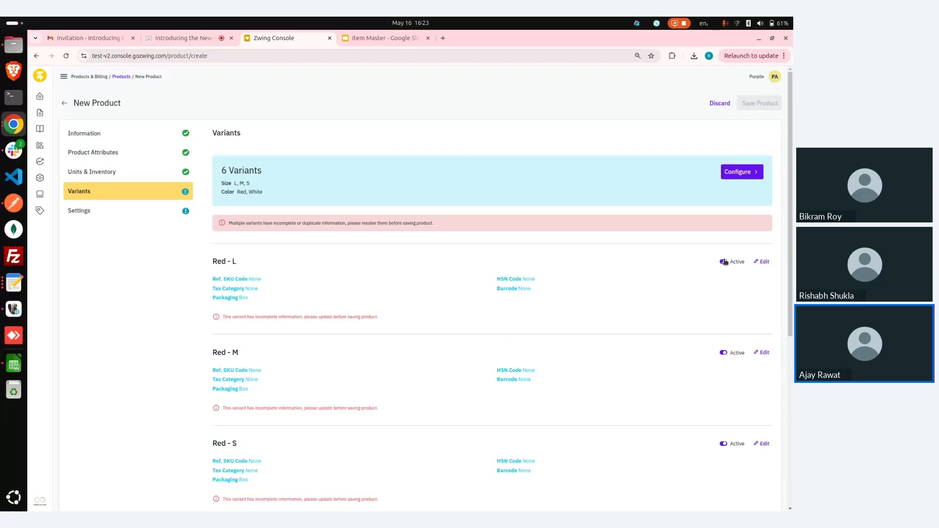
{"action": "left_click", "coordinate": [723, 262]}
{"action": "left_click", "coordinate": [723, 299]}
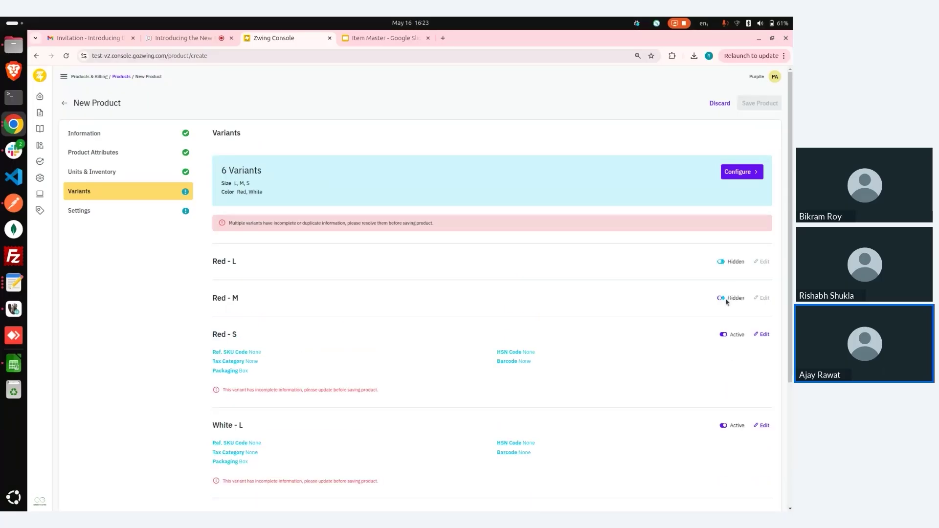
{"action": "left_click", "coordinate": [724, 336]}
Fill in the White - L variant with tax category Cat_GST 5%, barcode WHite1, MRP 100 and HSN code 01012100
{"action": "scroll", "coordinate": [718, 351], "scroll_direction": "down", "scroll_amount": 3}
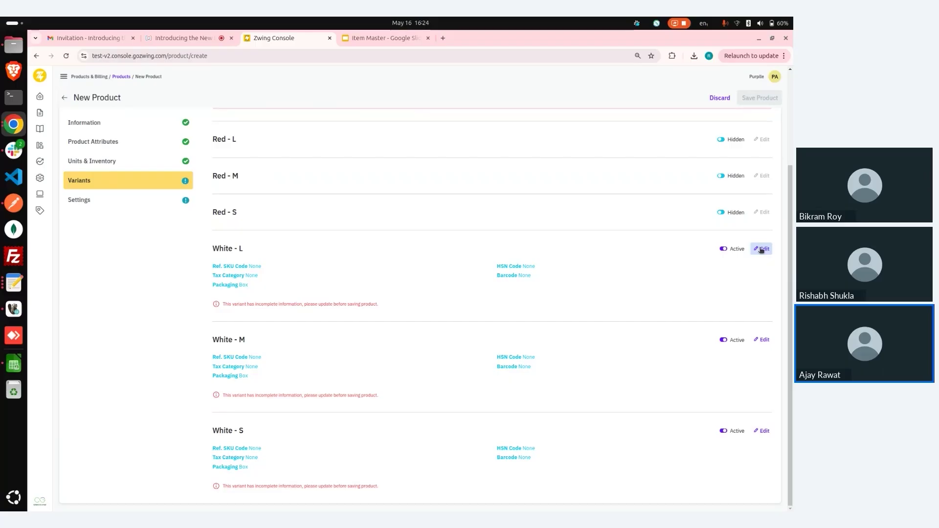
{"action": "left_click", "coordinate": [762, 249]}
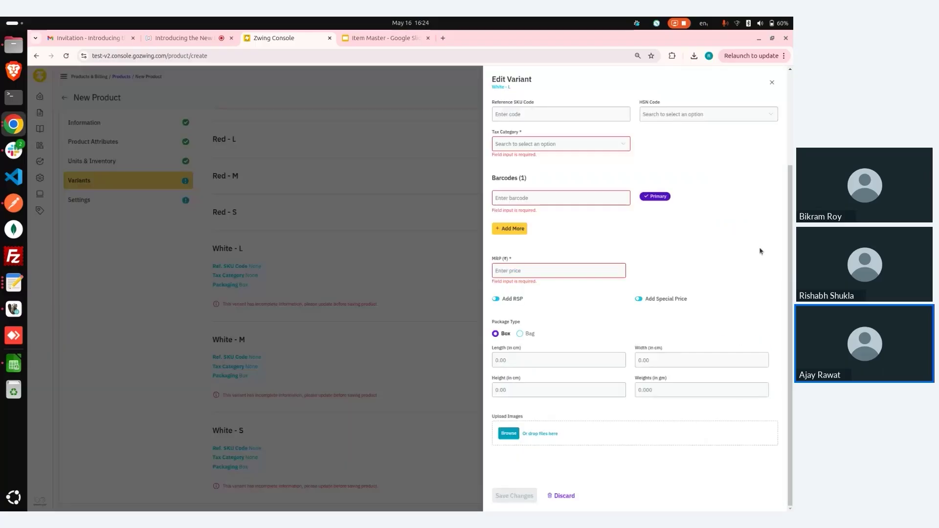
{"action": "left_click", "coordinate": [536, 145]}
{"action": "left_click", "coordinate": [541, 181]}
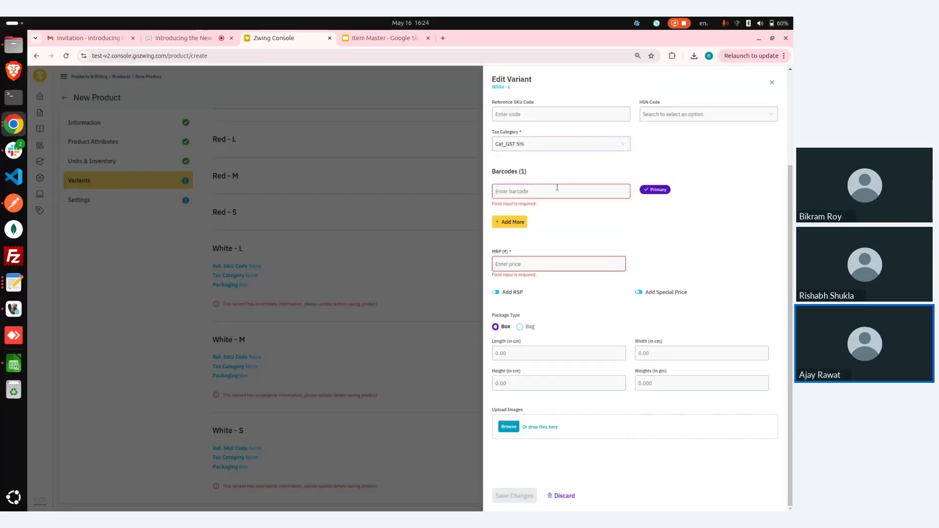
{"action": "left_click", "coordinate": [557, 188]}
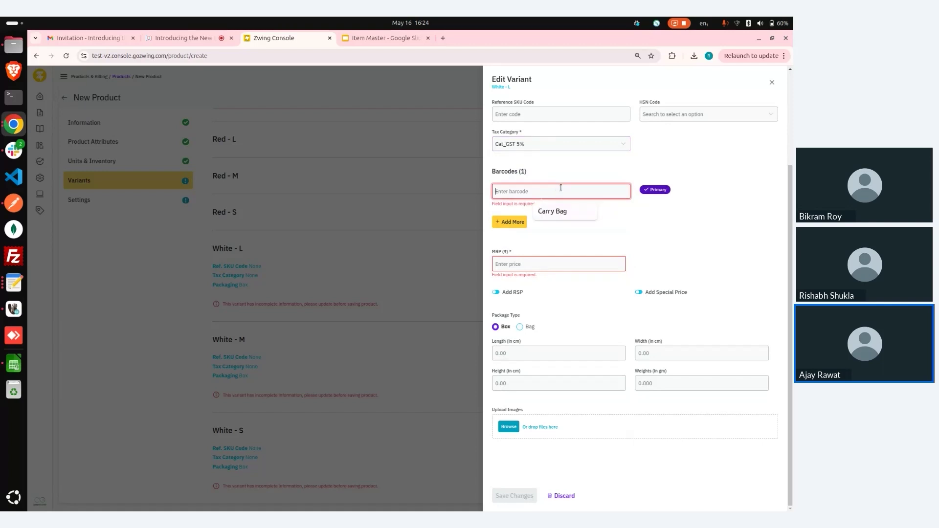
{"action": "type", "text": "WHite1"}
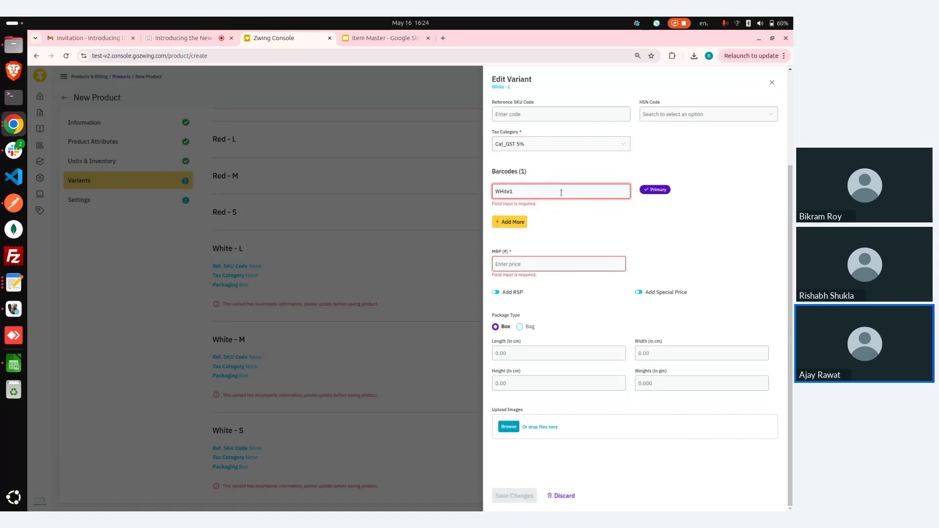
{"action": "left_click", "coordinate": [574, 260]}
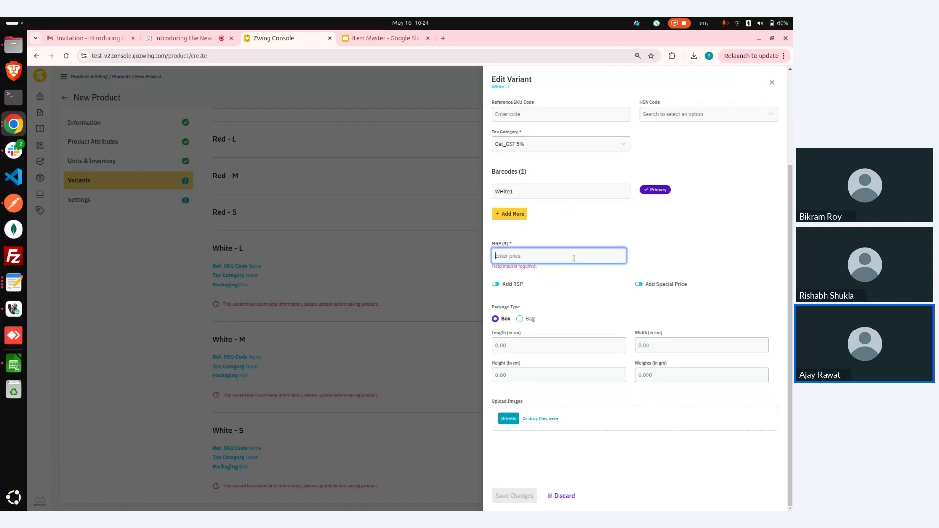
{"action": "type", "text": "100"}
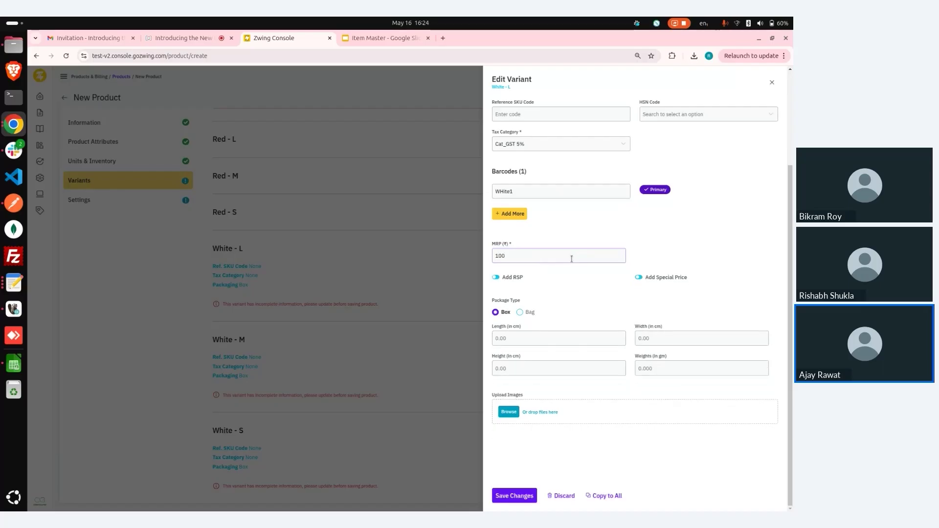
{"action": "left_click", "coordinate": [576, 275]}
{"action": "left_click", "coordinate": [722, 118]}
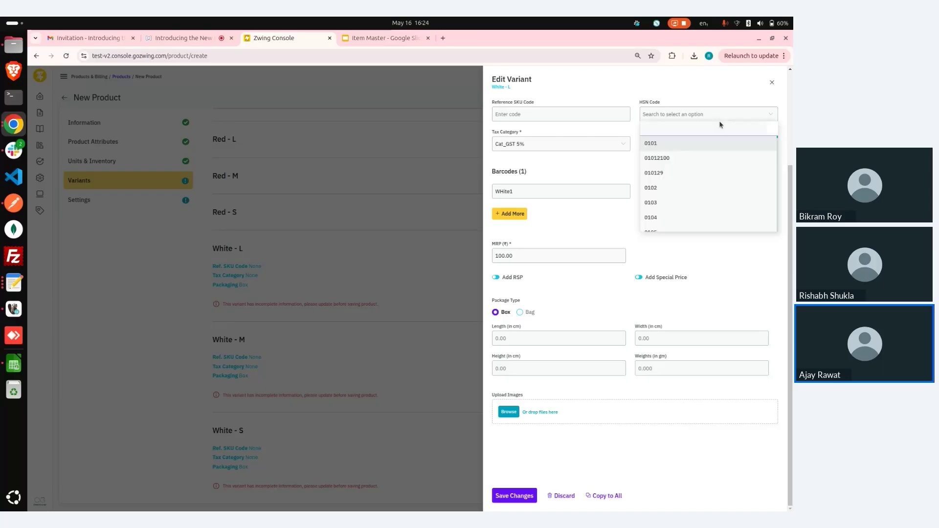
{"action": "left_click", "coordinate": [719, 159]}
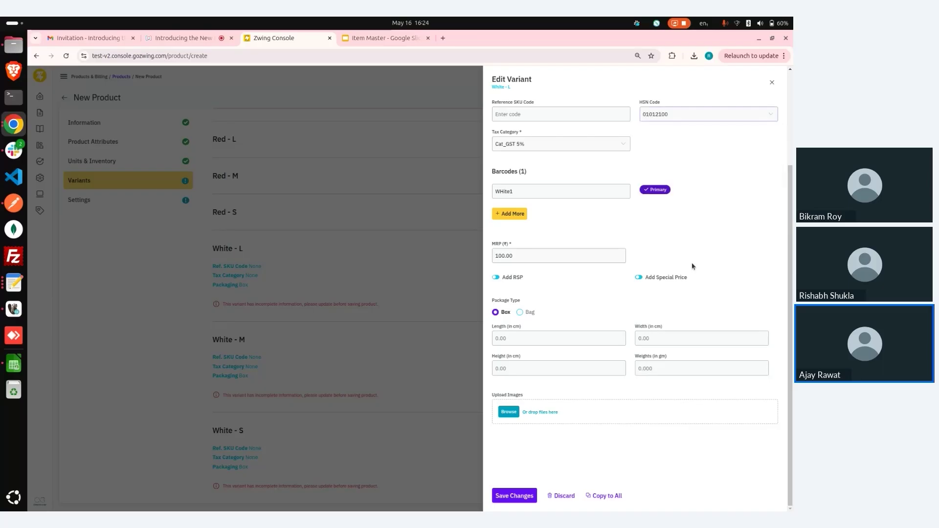
Copy the White - L details to all variants and save the changes to White - L
{"action": "left_click", "coordinate": [605, 496]}
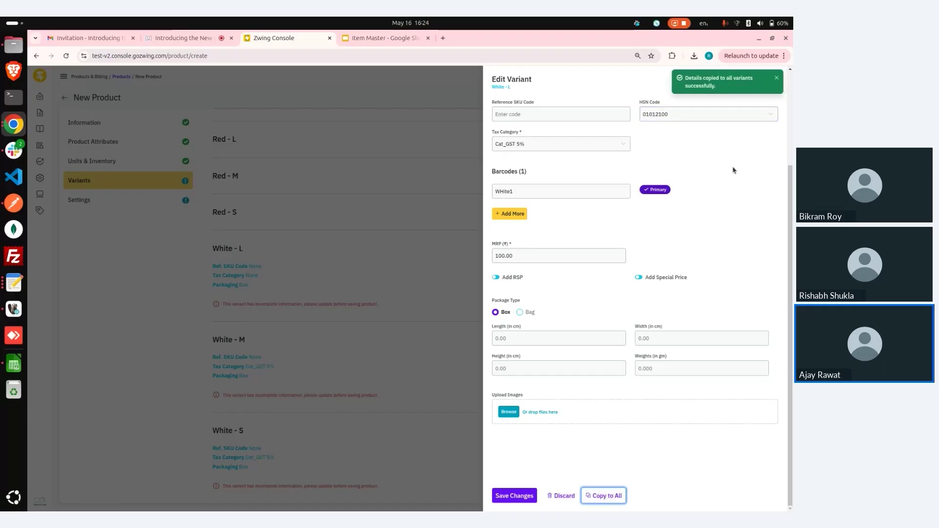
{"action": "left_click", "coordinate": [777, 77]}
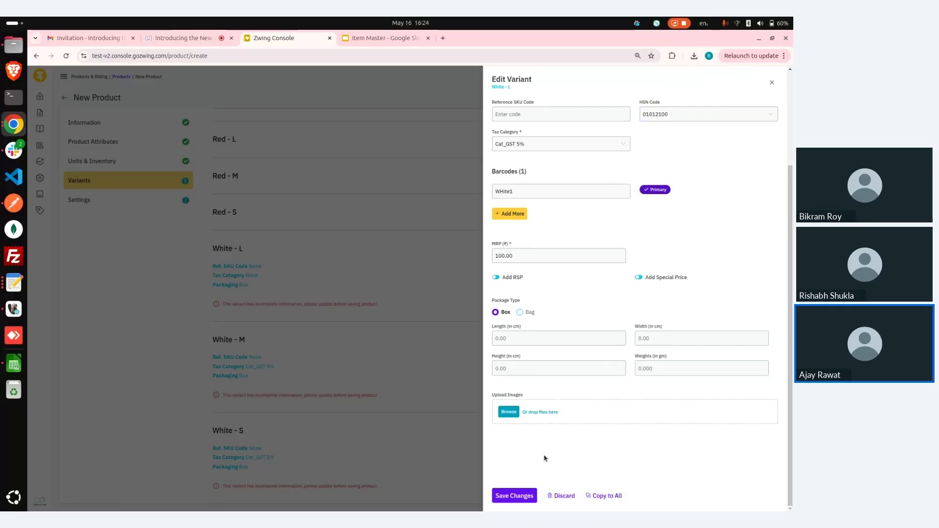
{"action": "left_click", "coordinate": [526, 495]}
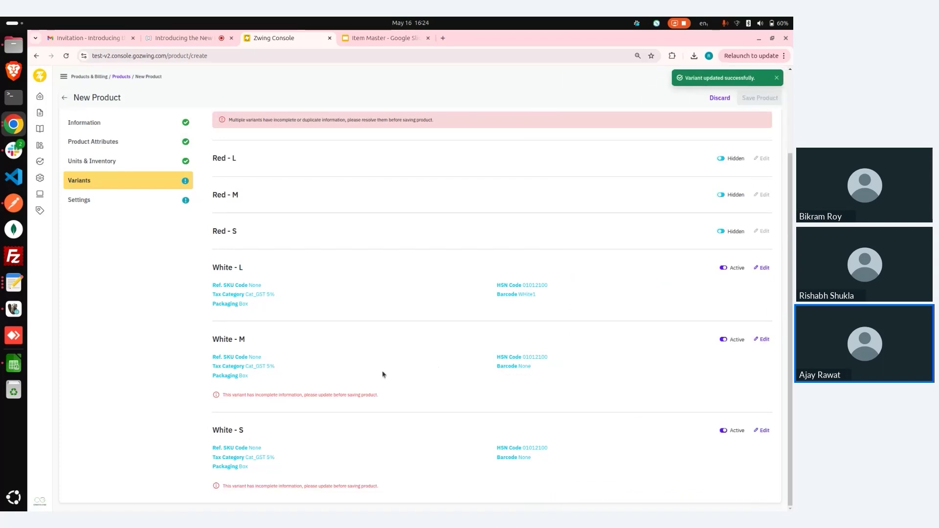
Give the White - M variant the barcode White2 and save its changes
{"action": "left_click", "coordinate": [763, 339]}
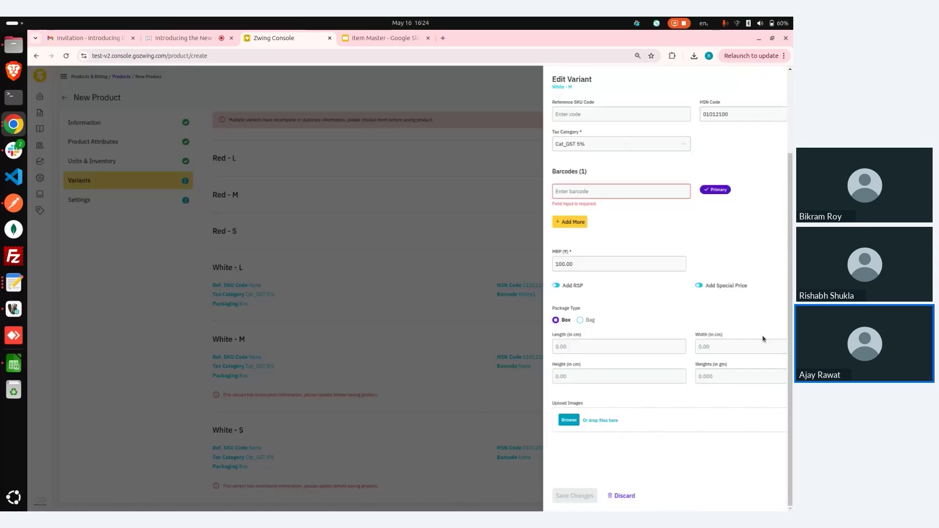
{"action": "left_click", "coordinate": [546, 191]}
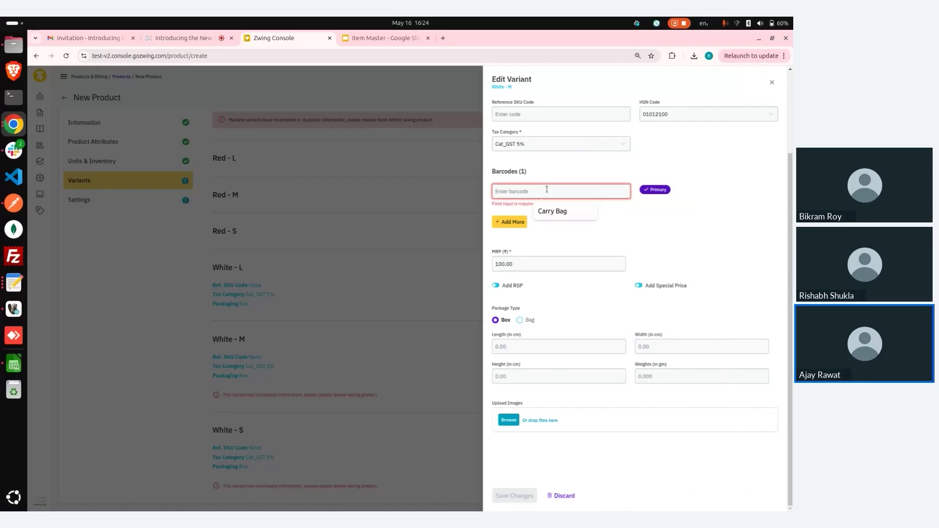
{"action": "type", "text": "Whi"}
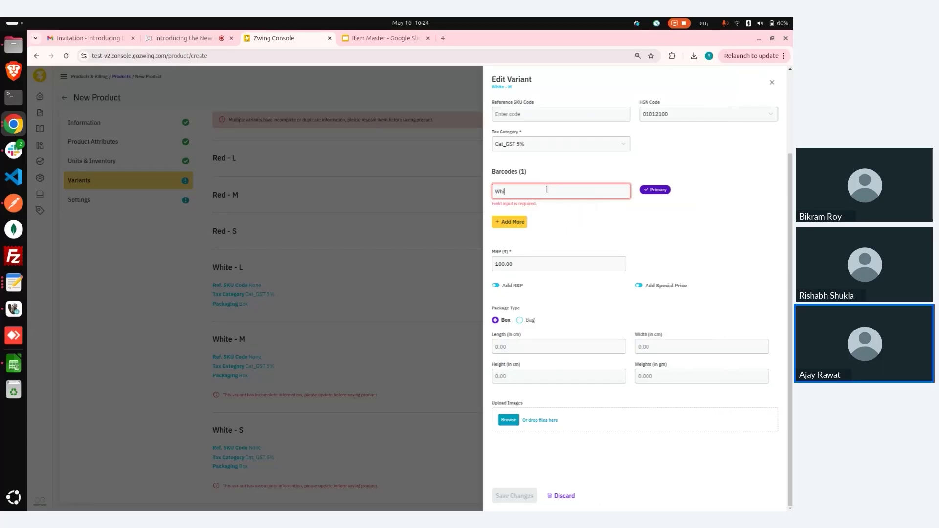
{"action": "type", "text": "te2"}
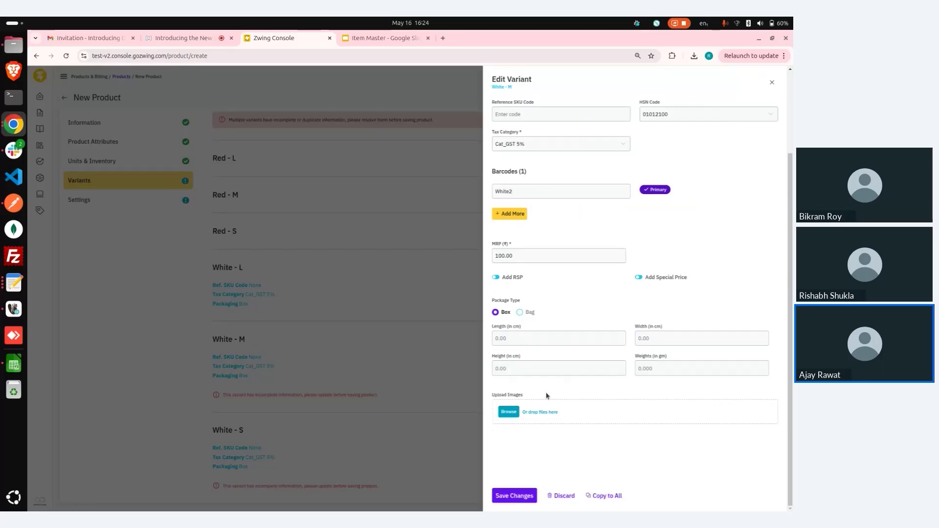
{"action": "left_click", "coordinate": [514, 495]}
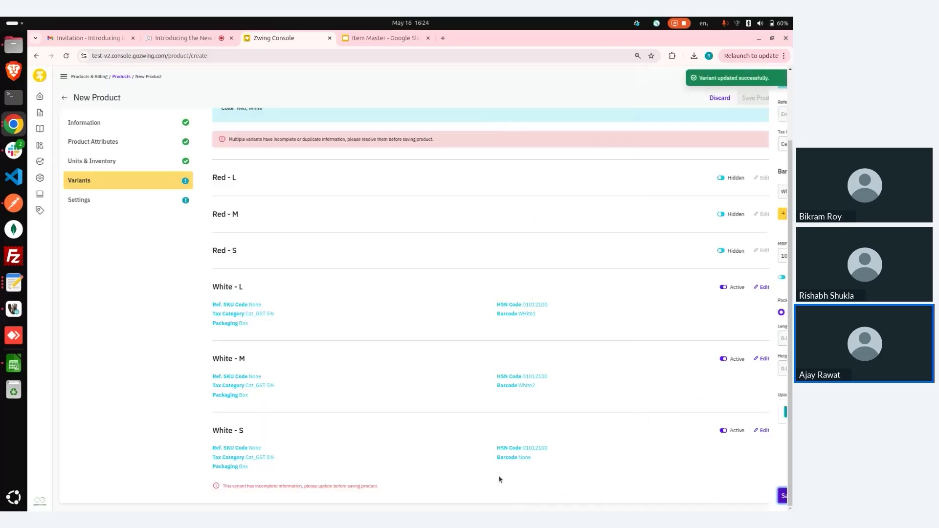
Give the White - S variant the barcode White3, save its changes, and save the whole product
{"action": "left_click", "coordinate": [761, 430]}
{"action": "left_click", "coordinate": [588, 191]}
{"action": "type", "text": "Wh"}
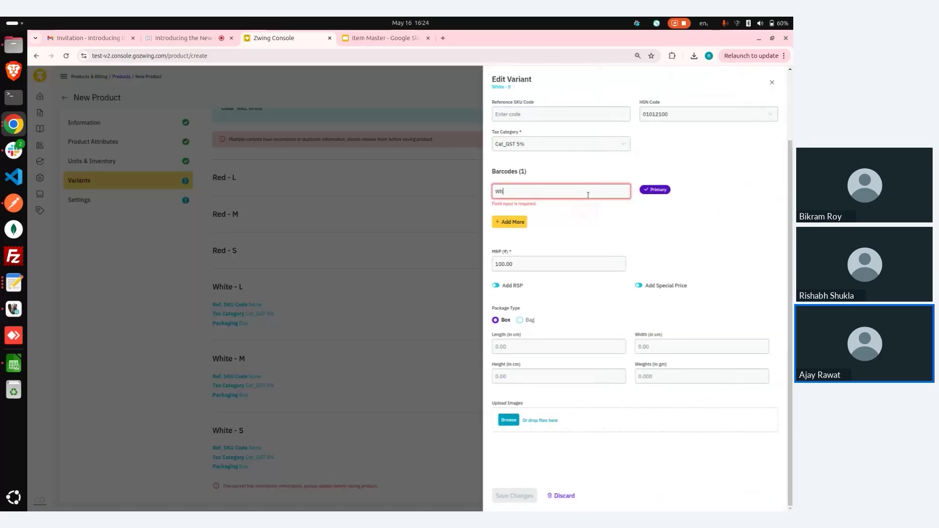
{"action": "type", "text": "ite3"}
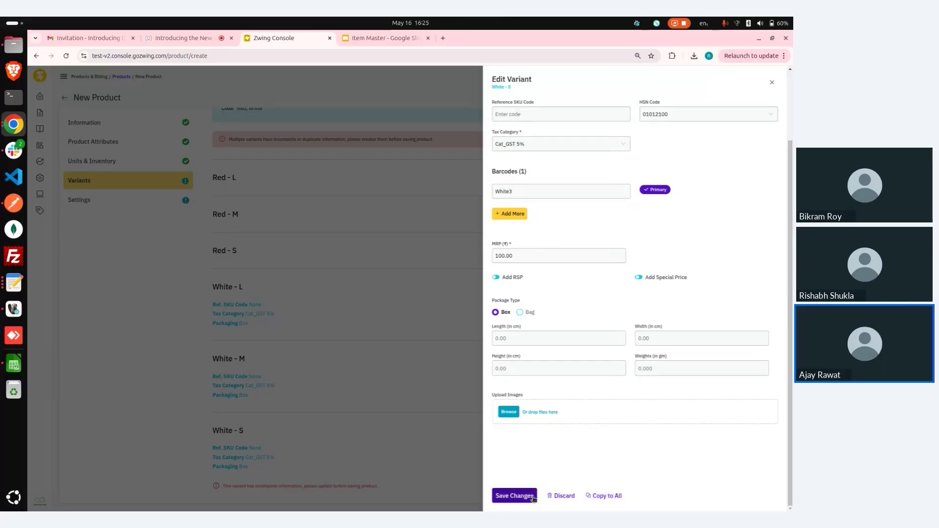
{"action": "left_click", "coordinate": [532, 497]}
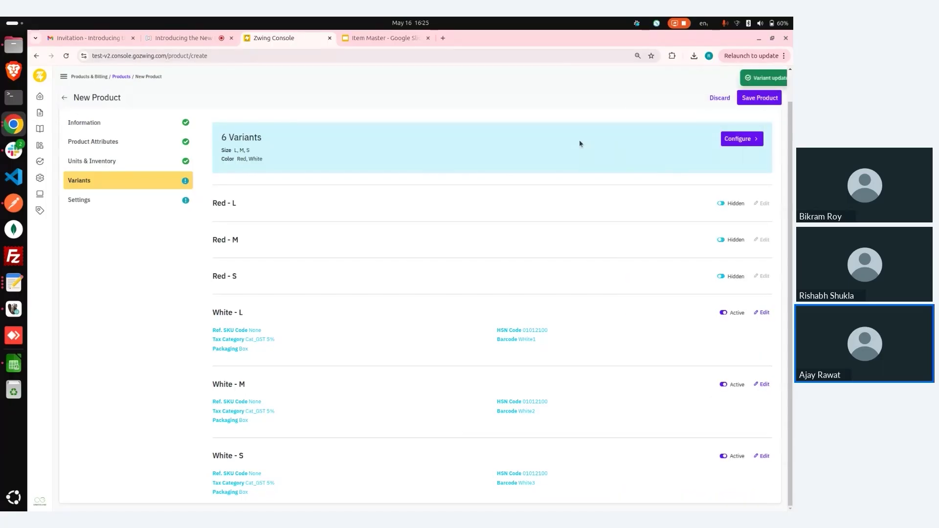
{"action": "left_click", "coordinate": [753, 102]}
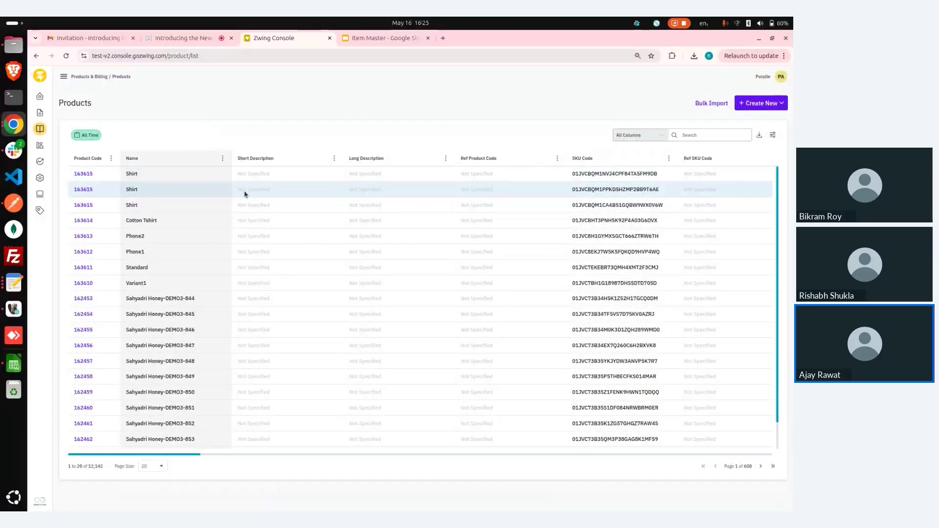
Examine the Shirt variants in the product list across the SKU, barcode, category, color, size and tax columns
{"action": "scroll", "coordinate": [303, 209], "scroll_direction": "right", "scroll_amount": 5}
{"action": "scroll", "coordinate": [303, 210], "scroll_direction": "right", "scroll_amount": 5}
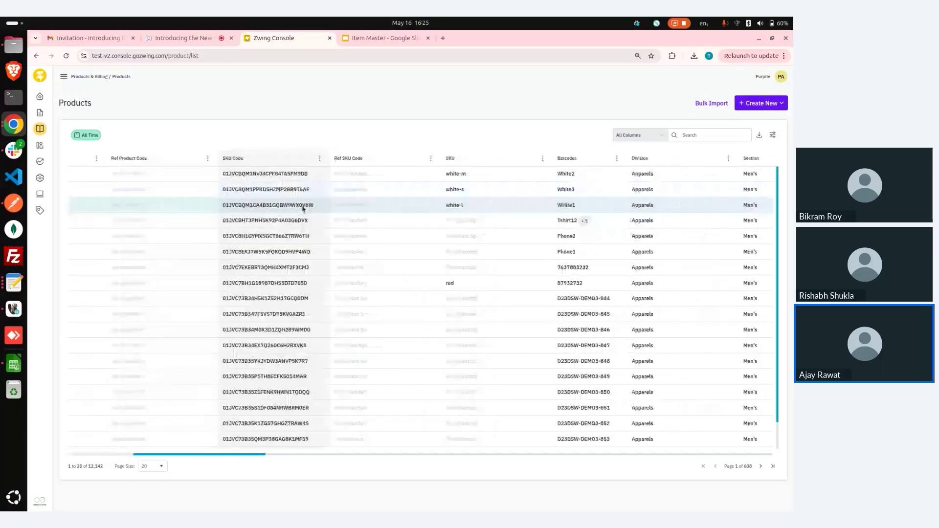
{"action": "scroll", "coordinate": [304, 209], "scroll_direction": "right", "scroll_amount": 5}
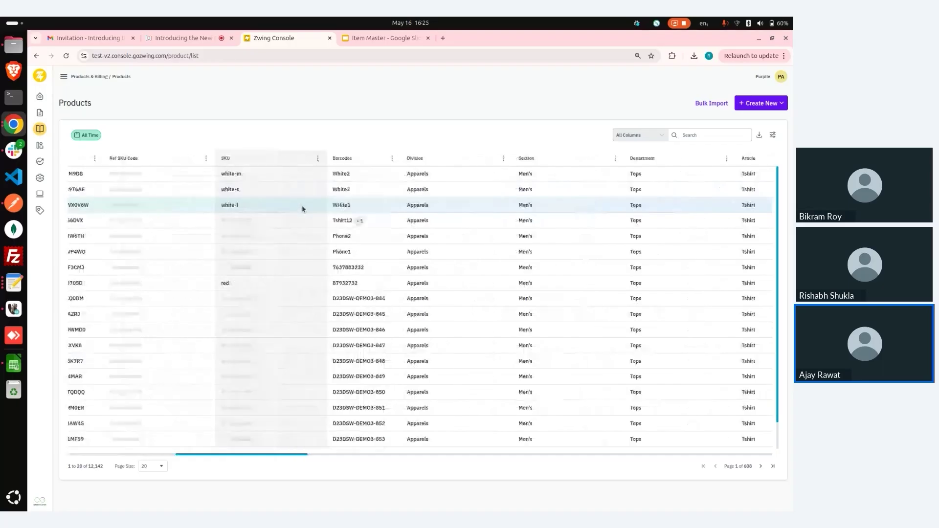
{"action": "scroll", "coordinate": [326, 189], "scroll_direction": "right", "scroll_amount": 3}
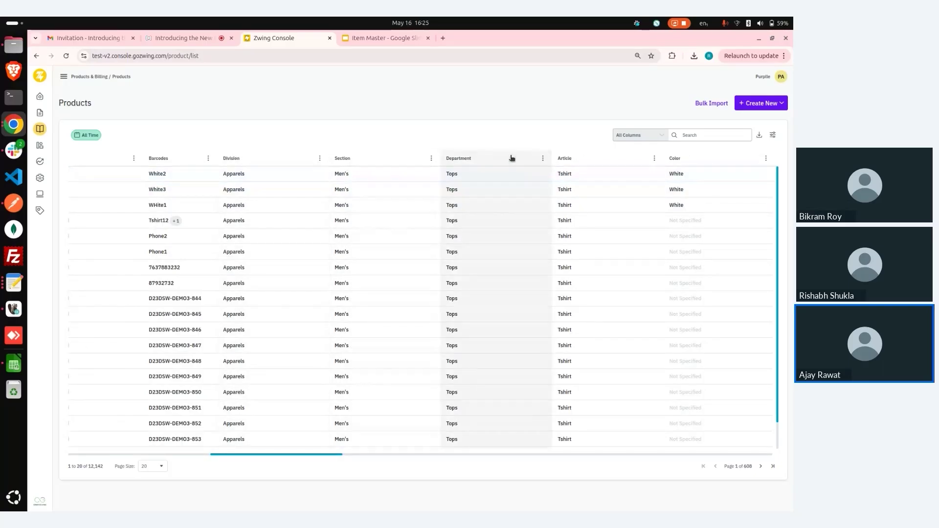
{"action": "scroll", "coordinate": [584, 205], "scroll_direction": "right", "scroll_amount": 5}
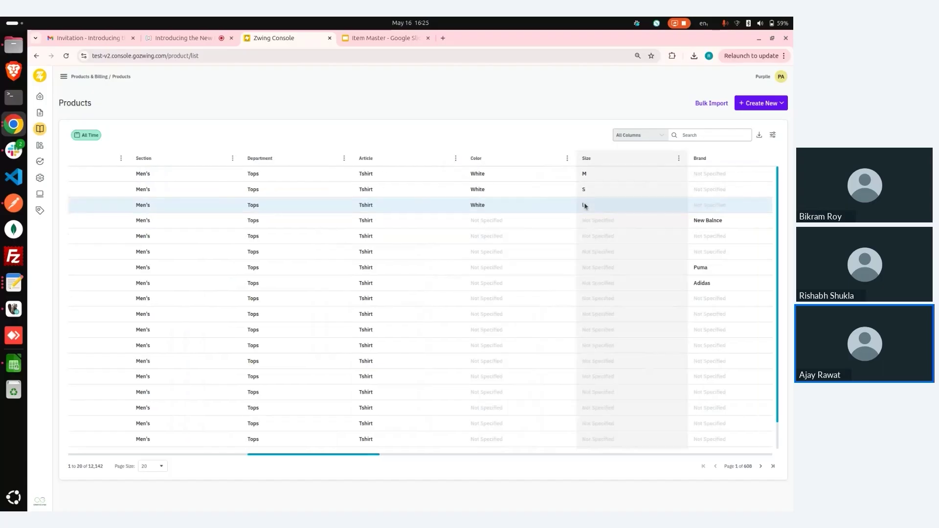
{"action": "scroll", "coordinate": [585, 206], "scroll_direction": "right", "scroll_amount": 5}
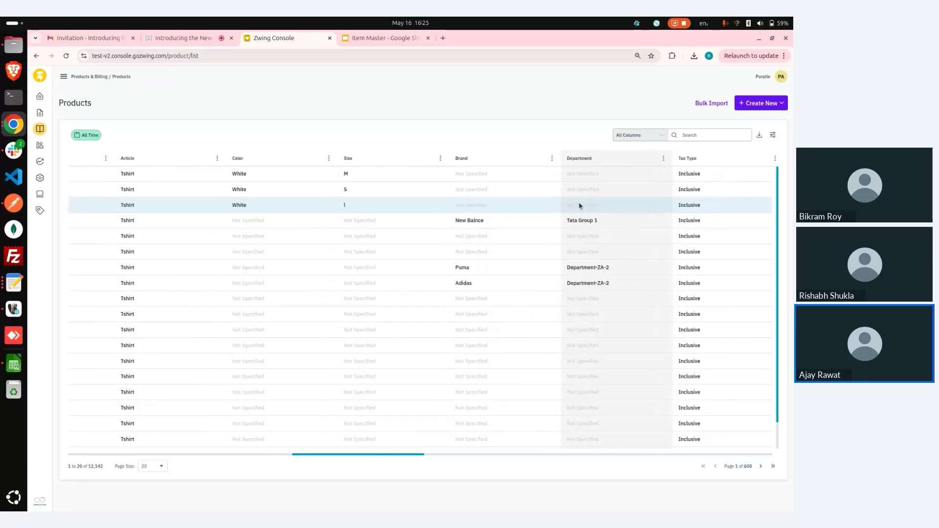
{"action": "scroll", "coordinate": [430, 204], "scroll_direction": "right", "scroll_amount": 5}
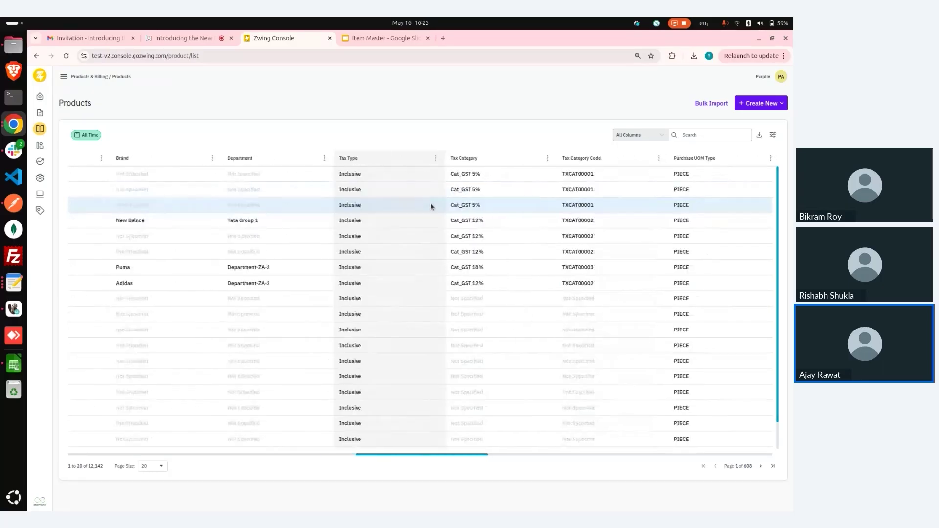
{"action": "scroll", "coordinate": [431, 205], "scroll_direction": "left", "scroll_amount": 5}
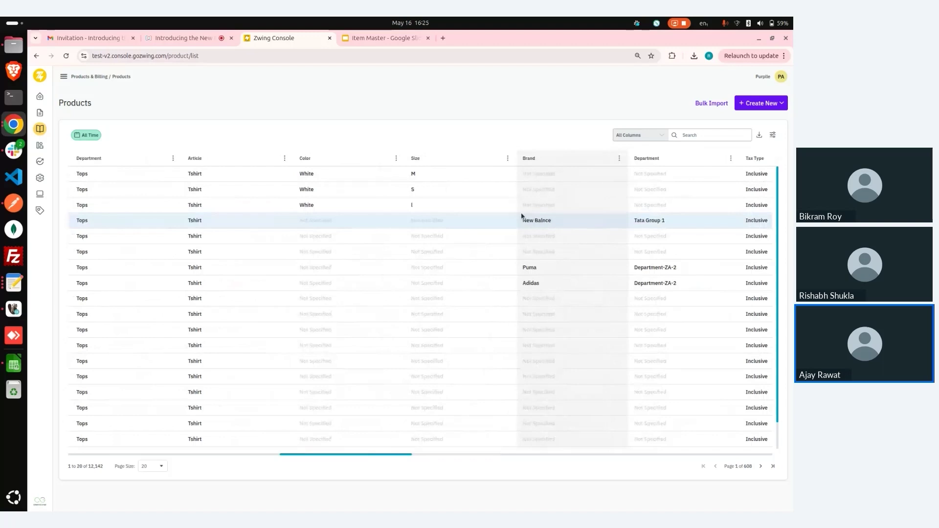
{"action": "scroll", "coordinate": [522, 217], "scroll_direction": "left", "scroll_amount": 5}
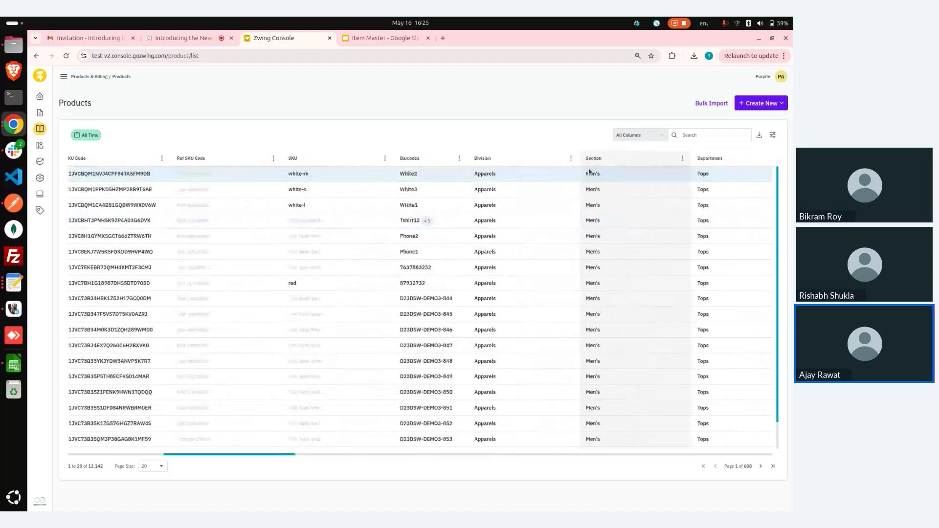
Configure the bulk product import template with 3 barcodes per product and download the sample CSV
{"action": "left_click", "coordinate": [712, 103]}
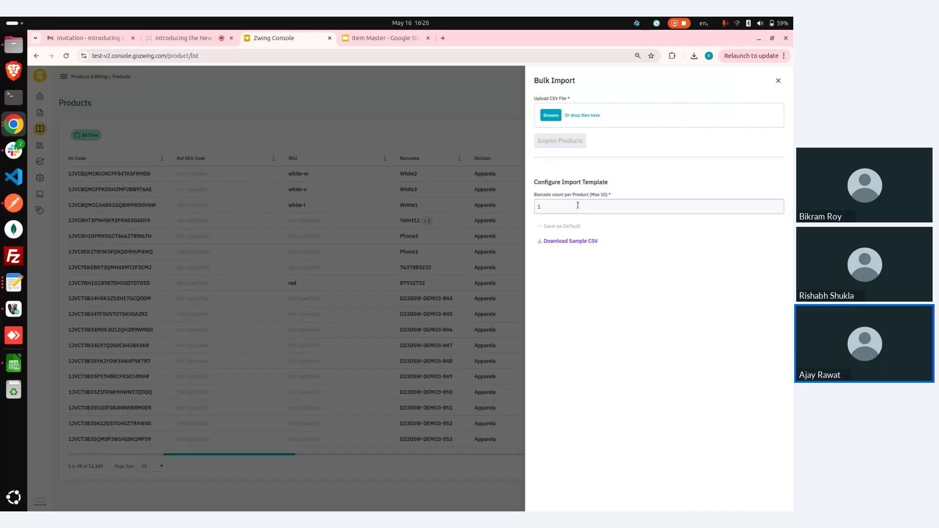
{"action": "key", "text": "BackSpace"}
{"action": "type", "text": "3"}
{"action": "left_click", "coordinate": [593, 242]}
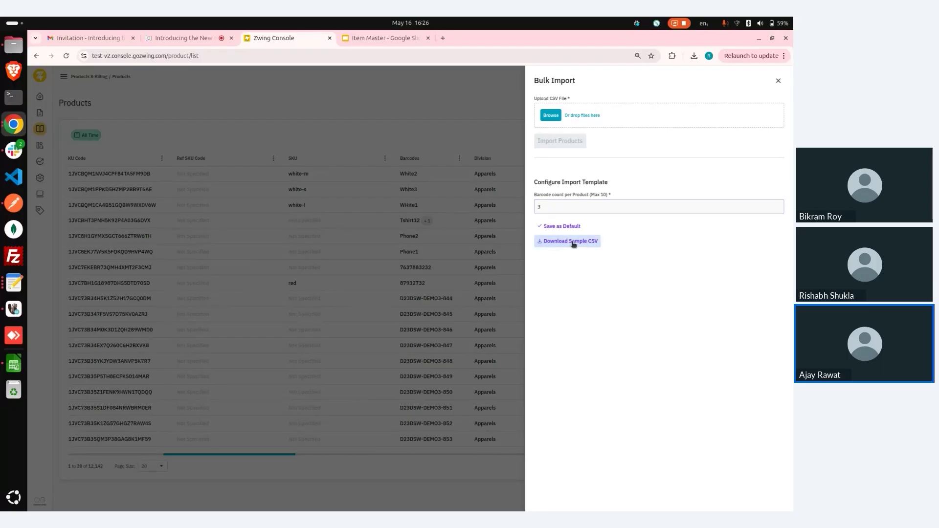
{"action": "left_click", "coordinate": [573, 243]}
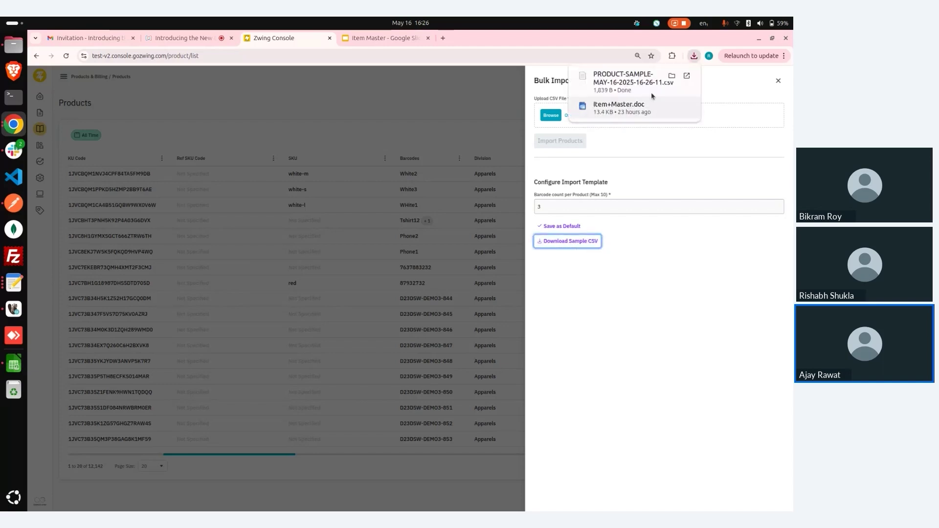
{"action": "left_click", "coordinate": [687, 75]}
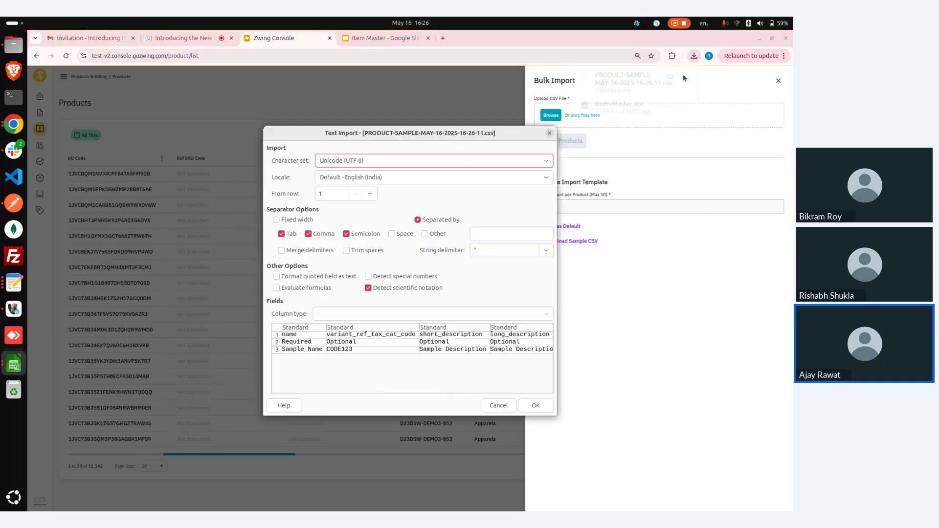
{"action": "left_click", "coordinate": [535, 403]}
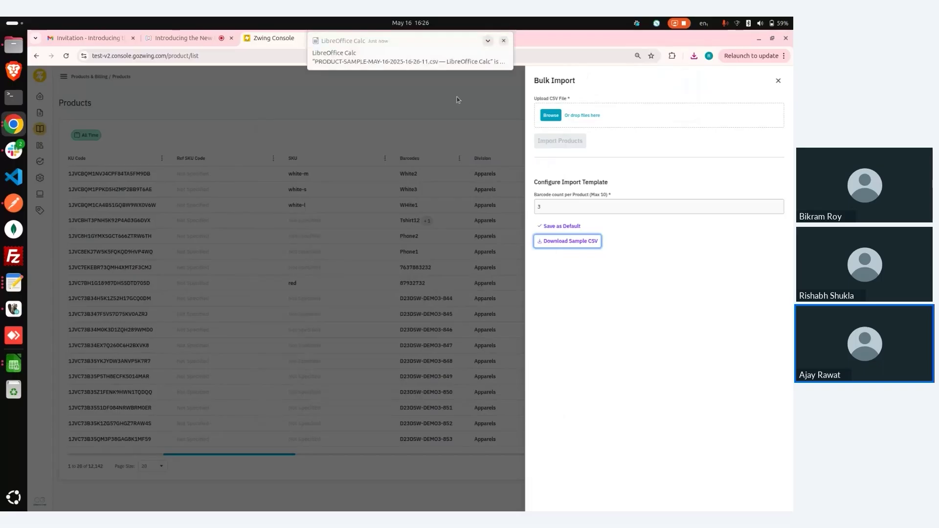
{"action": "left_click", "coordinate": [437, 61]}
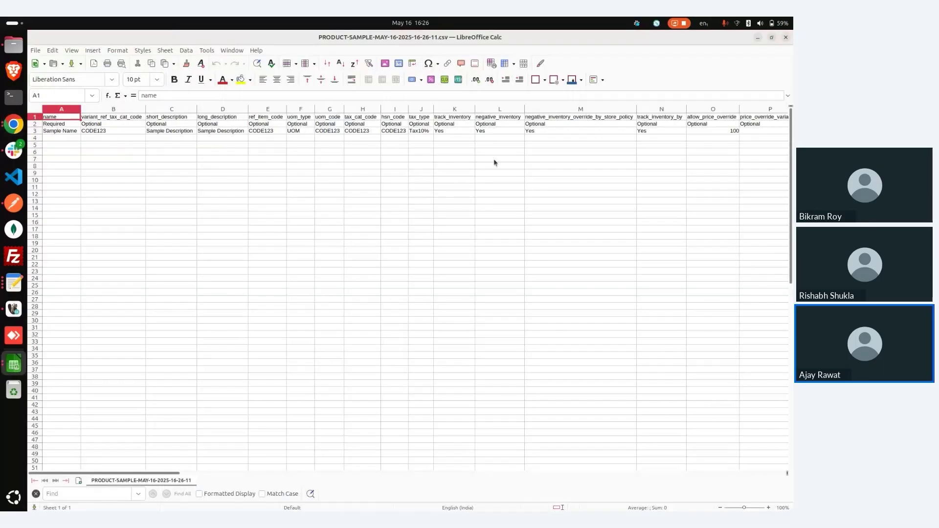
Review the sample file's required and optional fields across all its columns, and close both the file and the bulk import form
{"action": "left_click", "coordinate": [39, 125]}
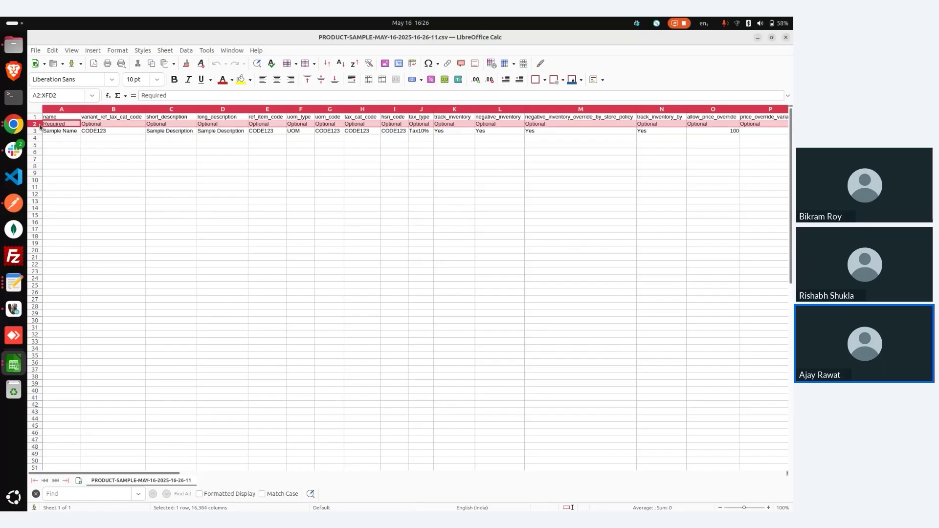
{"action": "left_click", "coordinate": [167, 159]}
{"action": "scroll", "coordinate": [253, 150], "scroll_direction": "right", "scroll_amount": 3}
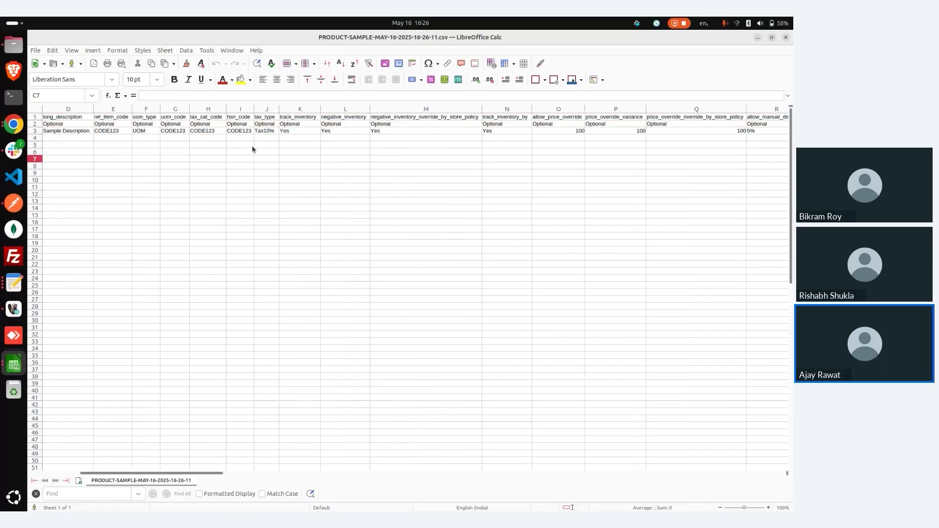
{"action": "scroll", "coordinate": [253, 150], "scroll_direction": "right", "scroll_amount": 6}
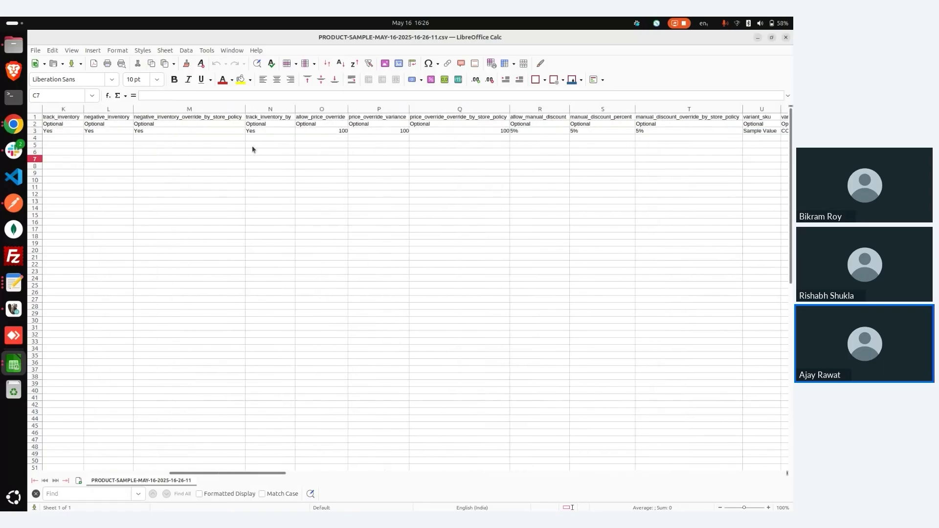
{"action": "scroll", "coordinate": [253, 150], "scroll_direction": "right", "scroll_amount": 6}
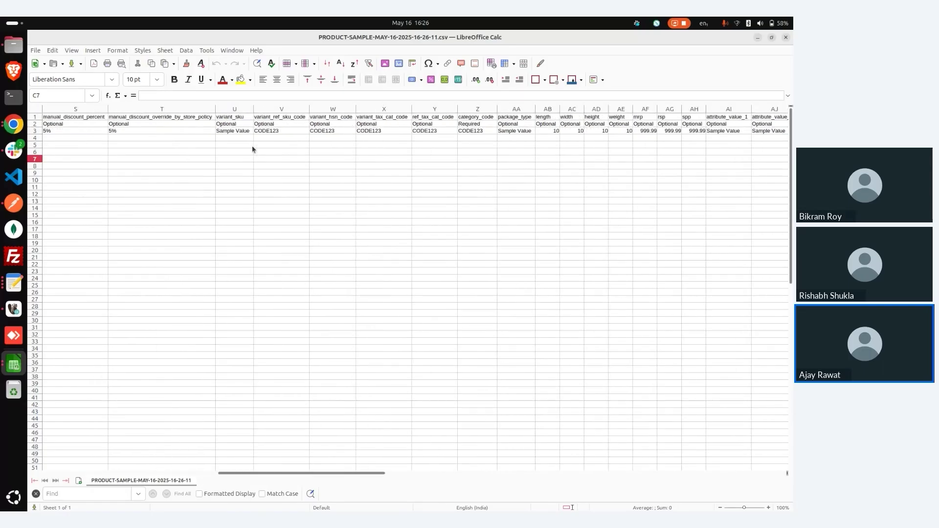
{"action": "scroll", "coordinate": [252, 149], "scroll_direction": "right", "scroll_amount": 6}
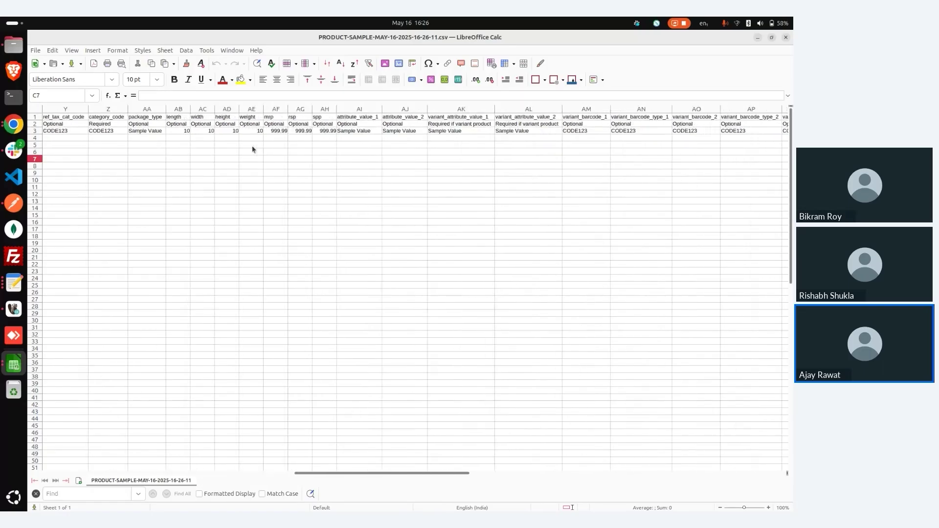
{"action": "scroll", "coordinate": [253, 150], "scroll_direction": "right", "scroll_amount": 4}
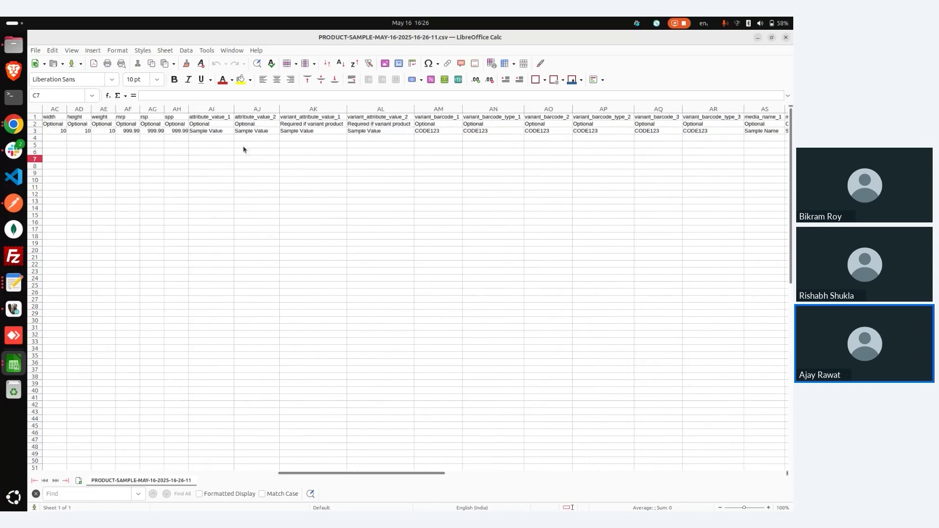
{"action": "scroll", "coordinate": [243, 149], "scroll_direction": "left", "scroll_amount": 10}
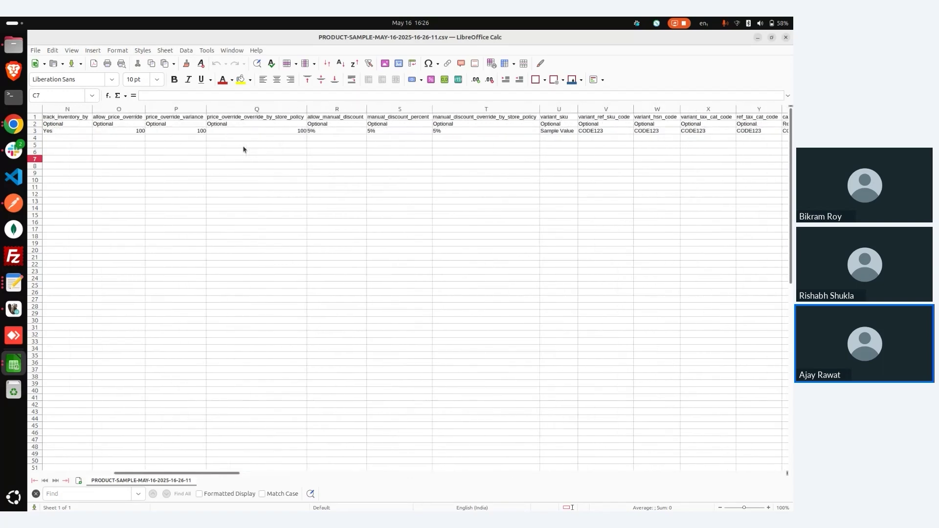
{"action": "scroll", "coordinate": [243, 149], "scroll_direction": "left", "scroll_amount": 7}
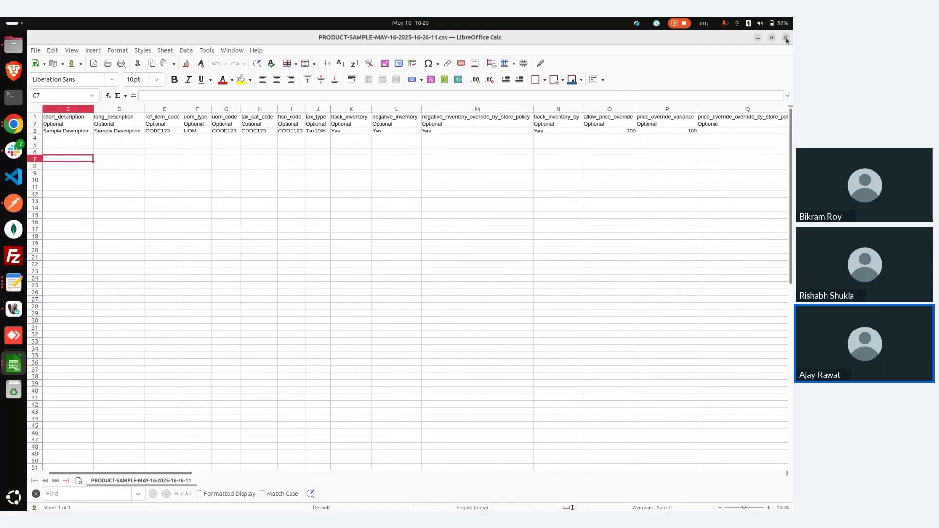
{"action": "left_click", "coordinate": [786, 38]}
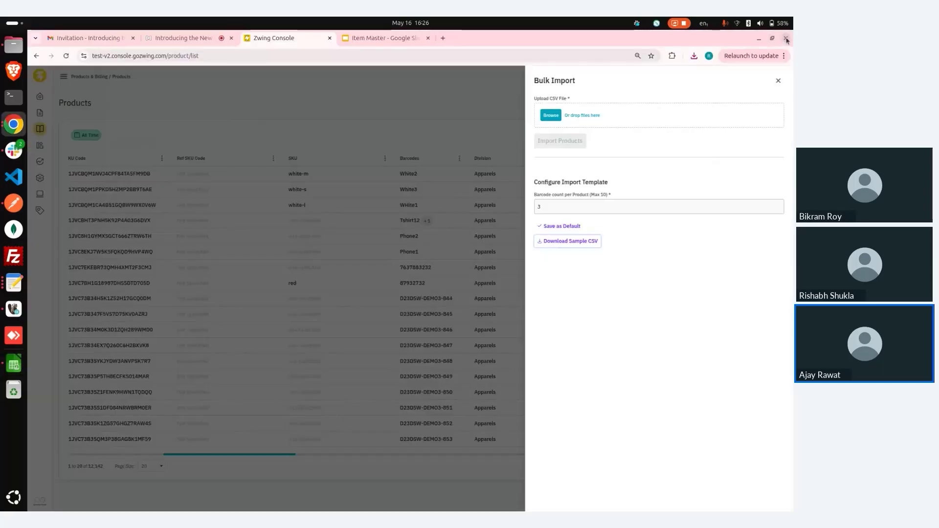
{"action": "left_click", "coordinate": [779, 81]}
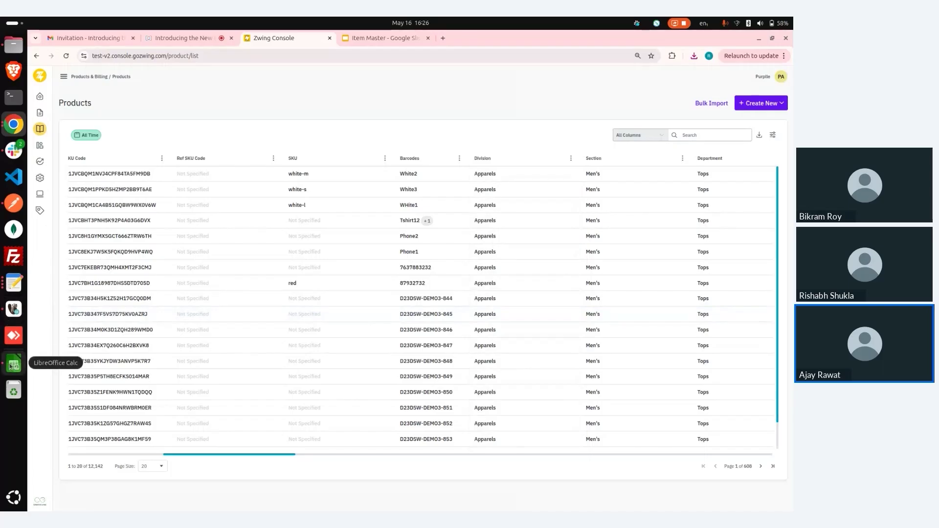
{"action": "left_click", "coordinate": [14, 365]}
{"action": "left_click", "coordinate": [508, 209]}
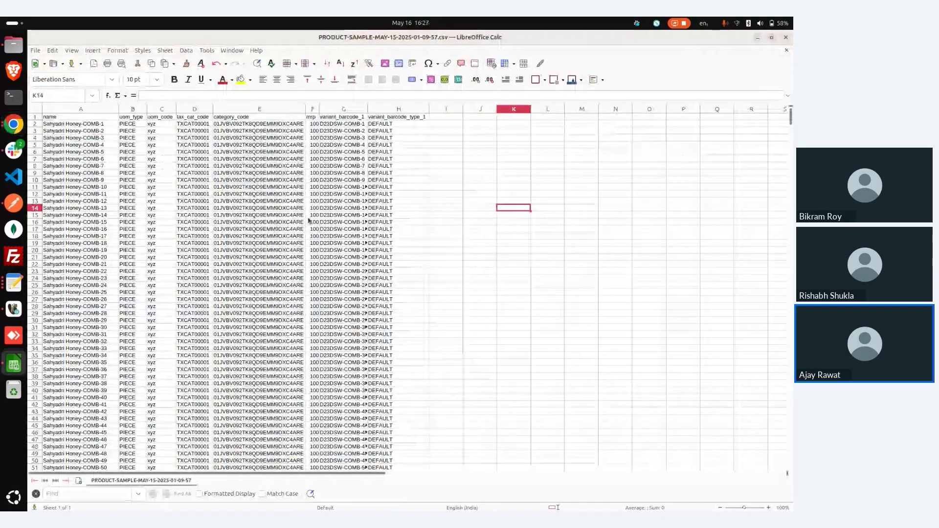
{"action": "key", "text": "alt+Tab"}
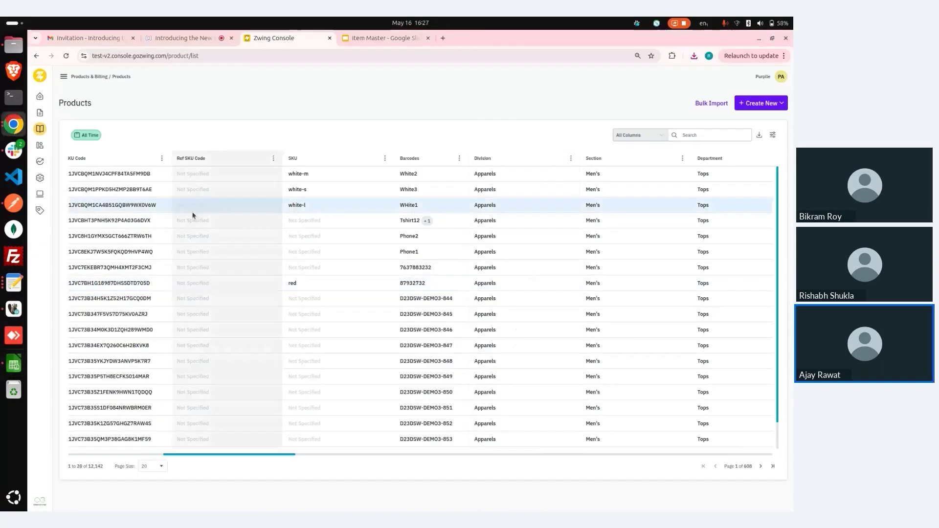
Expand the product categories Apparels, Men's and Tops, and copy the category code of the Tshirt article
{"action": "mouse_move", "coordinate": [38, 130]}
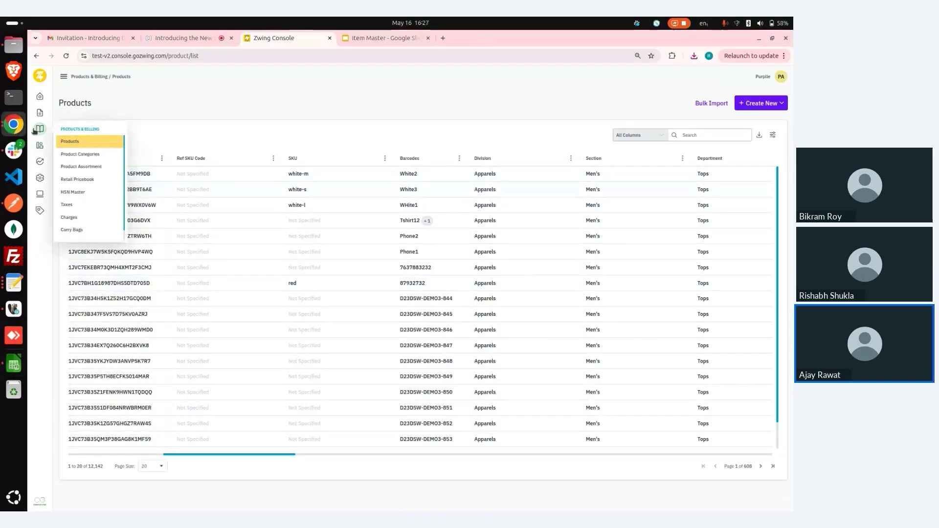
{"action": "left_click", "coordinate": [81, 154]}
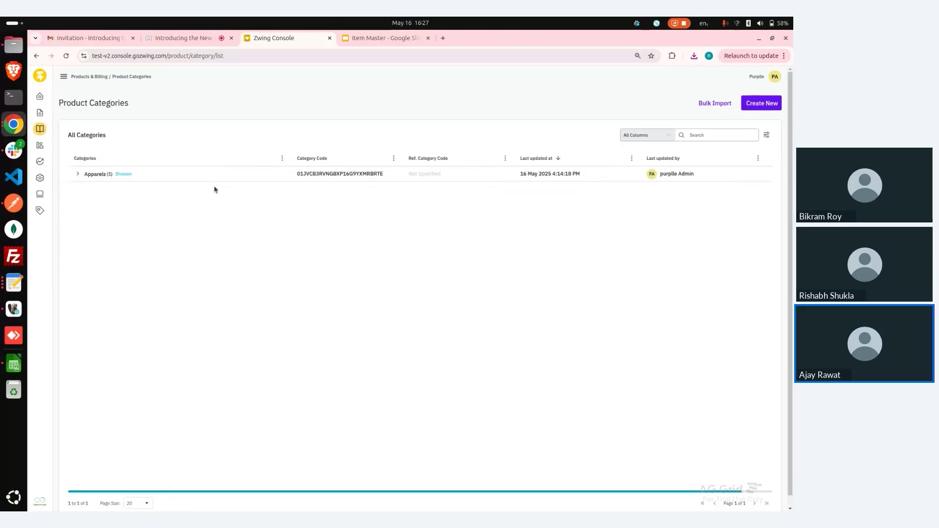
{"action": "left_click", "coordinate": [100, 175]}
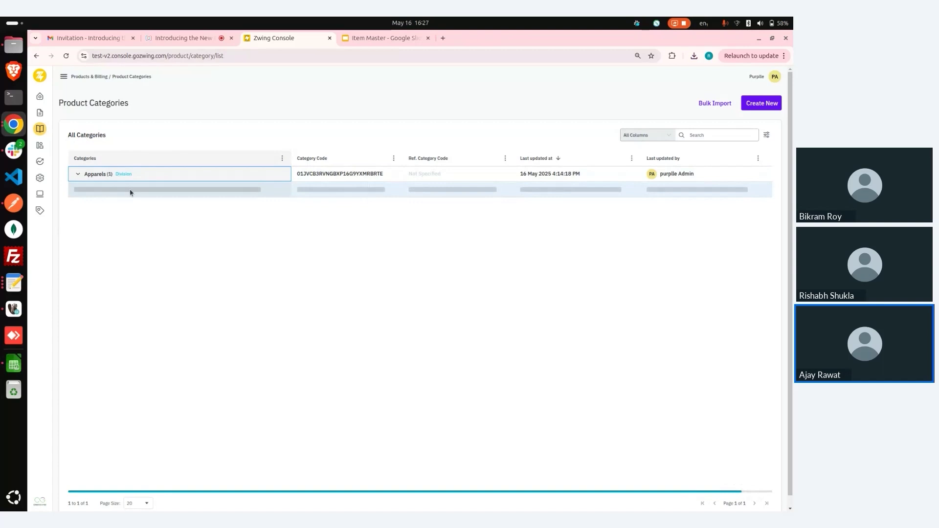
{"action": "left_click", "coordinate": [101, 191]}
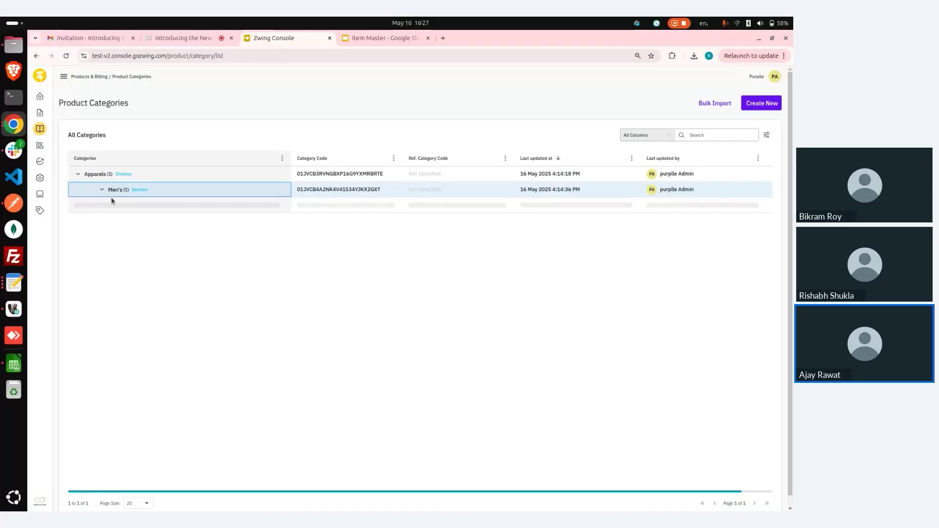
{"action": "left_click", "coordinate": [126, 206]}
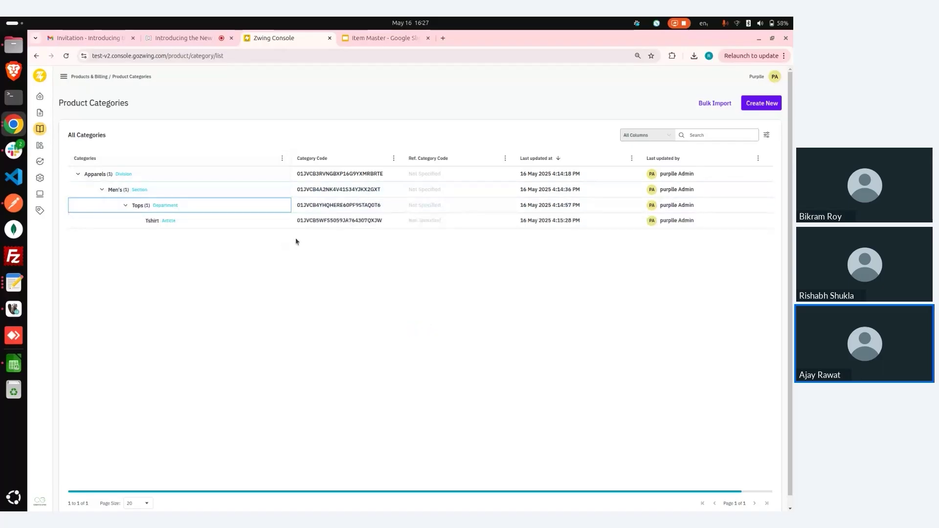
{"action": "left_click", "coordinate": [336, 223]}
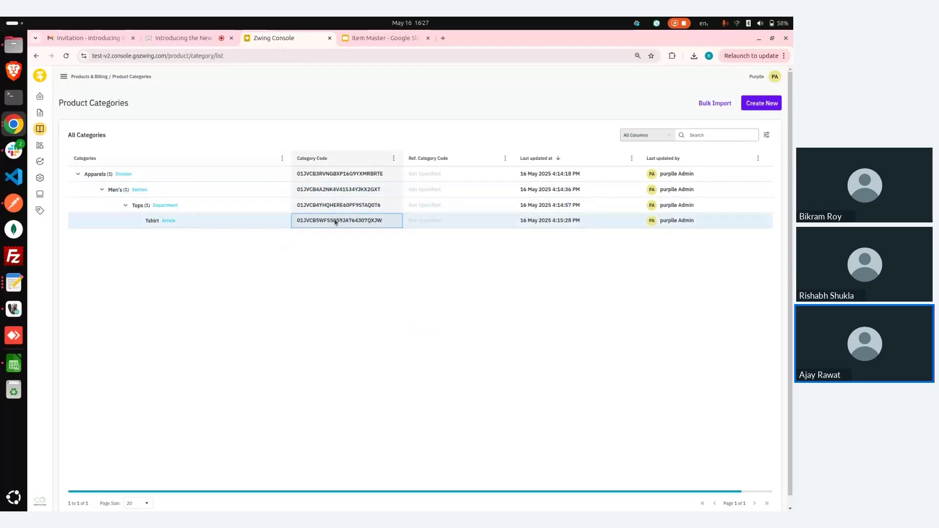
{"action": "right_click", "coordinate": [335, 223]}
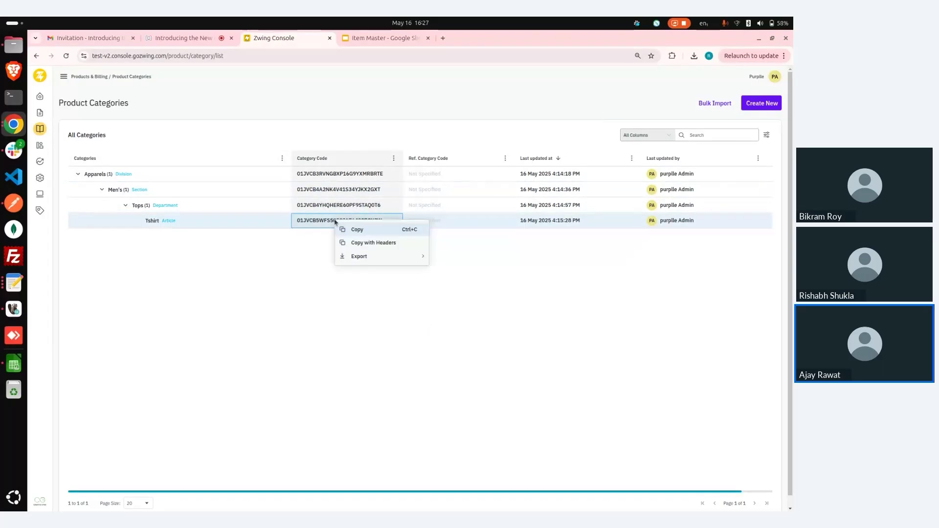
{"action": "left_click", "coordinate": [347, 229]}
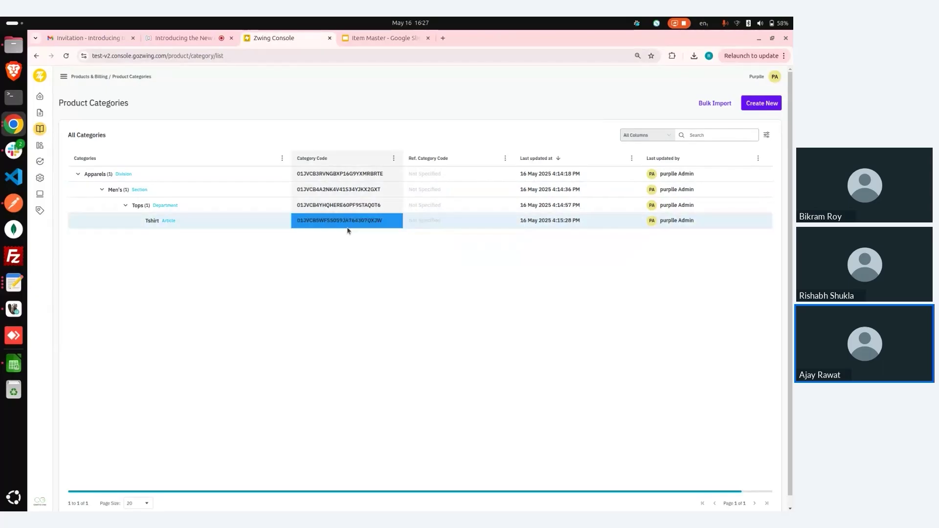
{"action": "key", "text": "alt+Tab"}
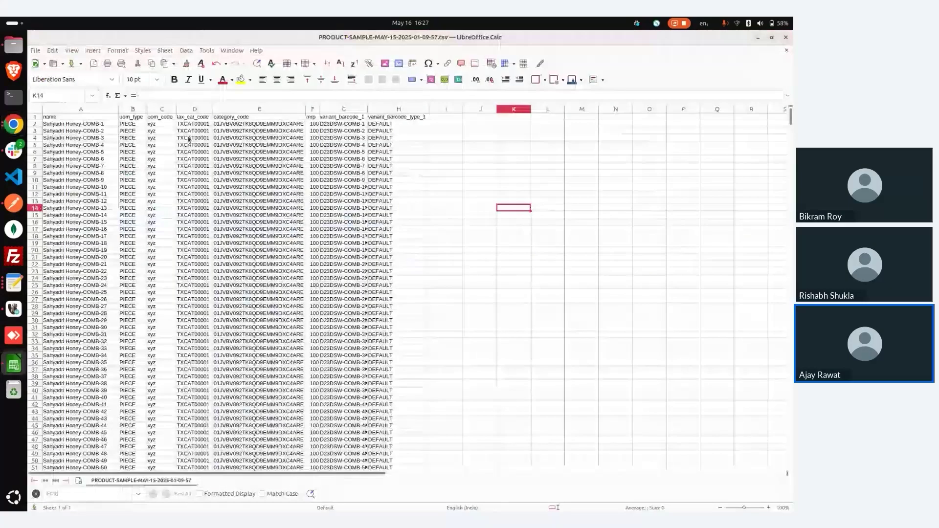
{"action": "left_click", "coordinate": [260, 145]}
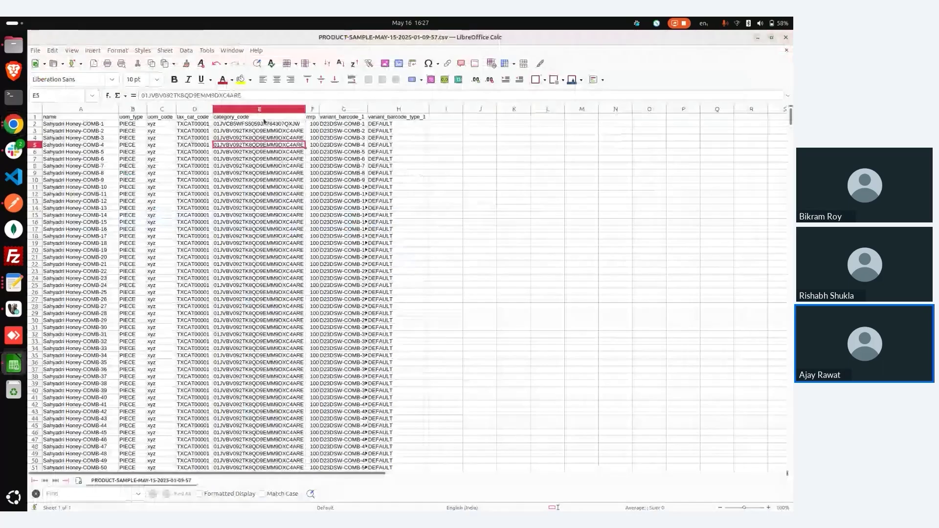
{"action": "left_click", "coordinate": [271, 124]}
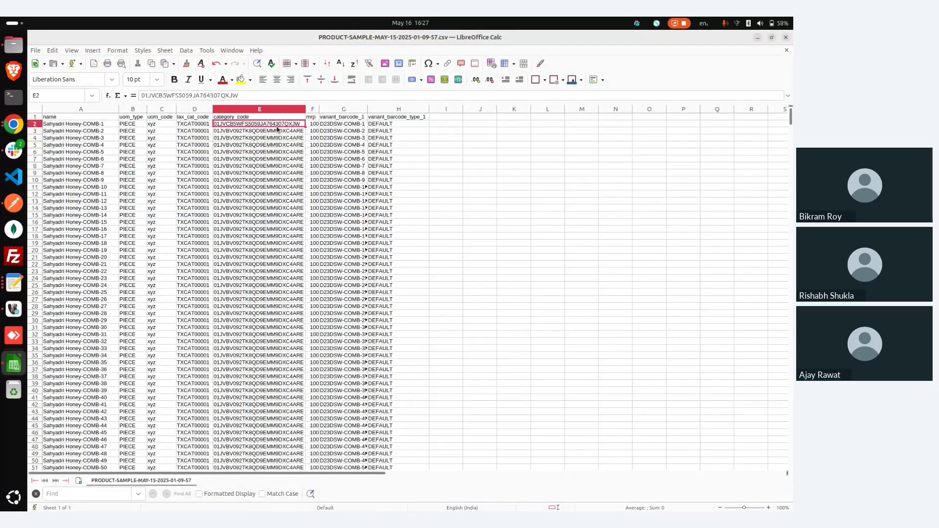
{"action": "key", "text": "ctrl+shift+Down"}
{"action": "key", "text": "ctrl+v"}
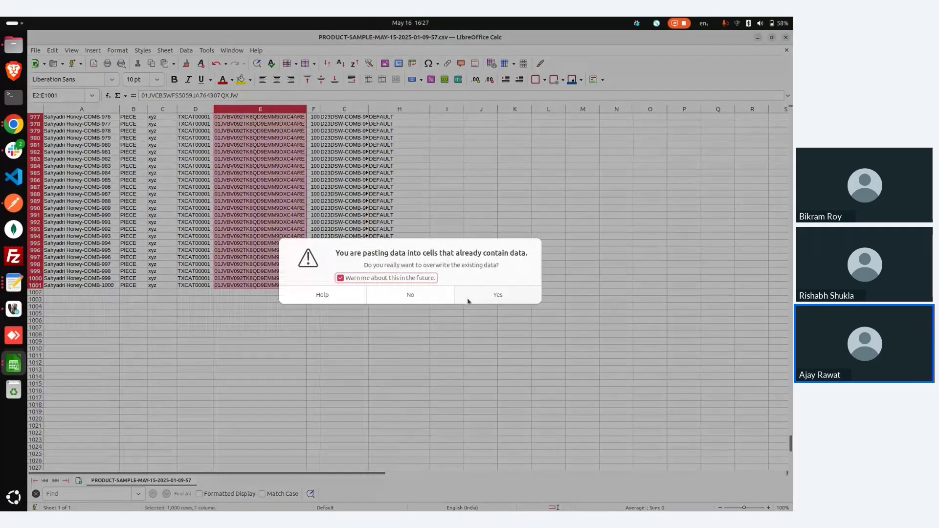
{"action": "left_click", "coordinate": [499, 295]}
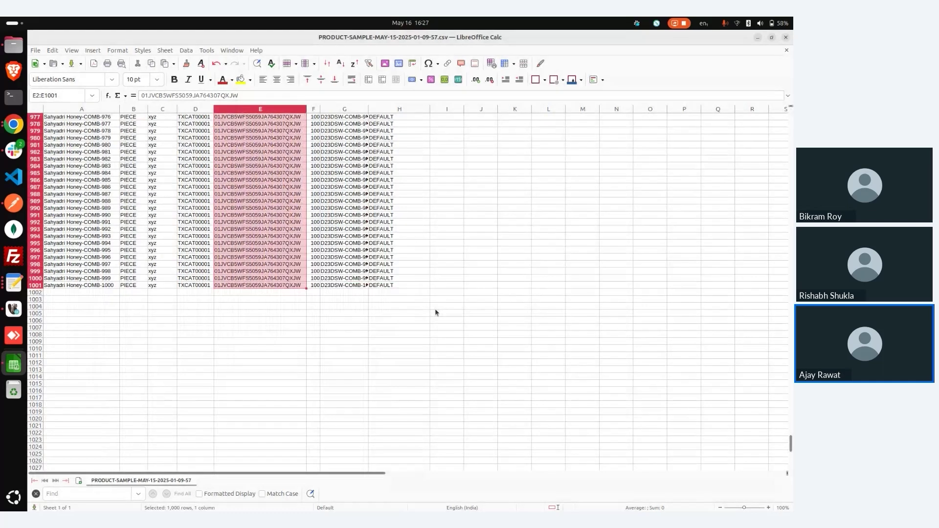
Return to Zwing Console and open the bulk import form from the product list
{"action": "key", "text": "alt+Tab"}
{"action": "mouse_move", "coordinate": [41, 129]}
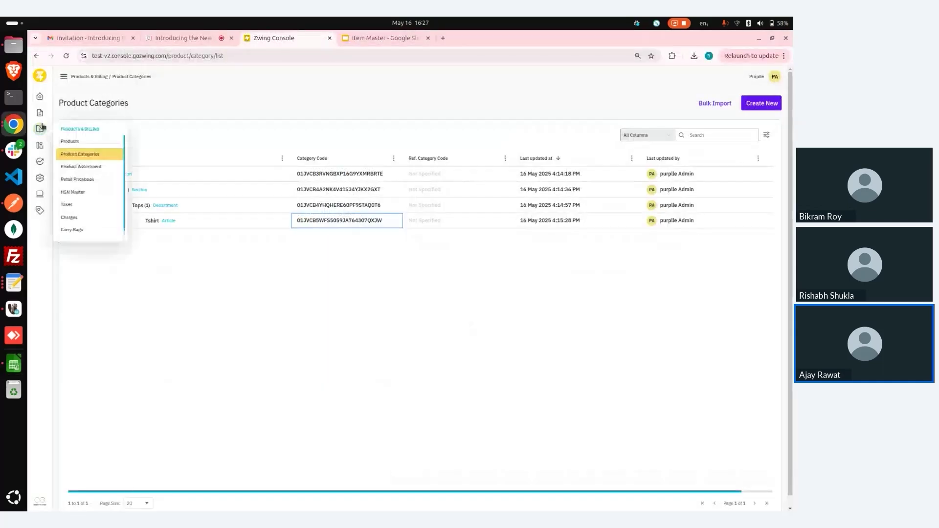
{"action": "left_click", "coordinate": [70, 141]}
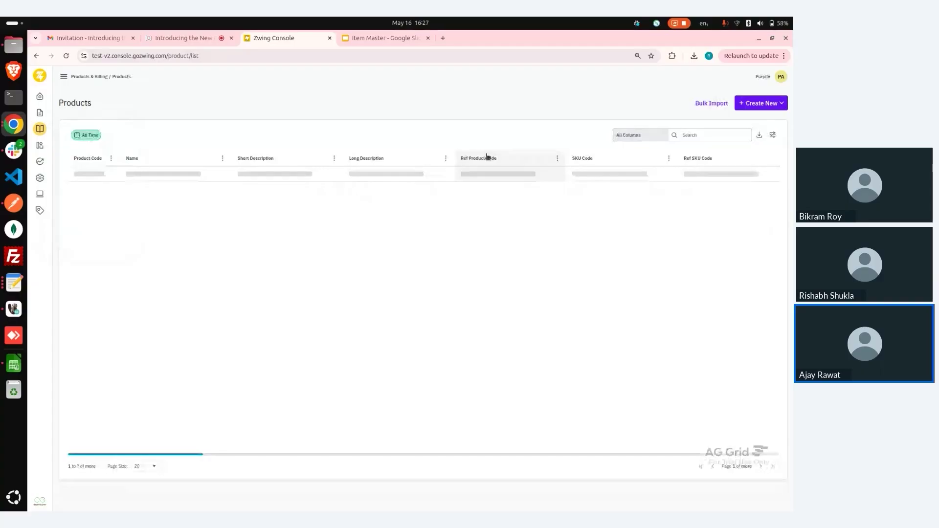
{"action": "left_click", "coordinate": [744, 104]}
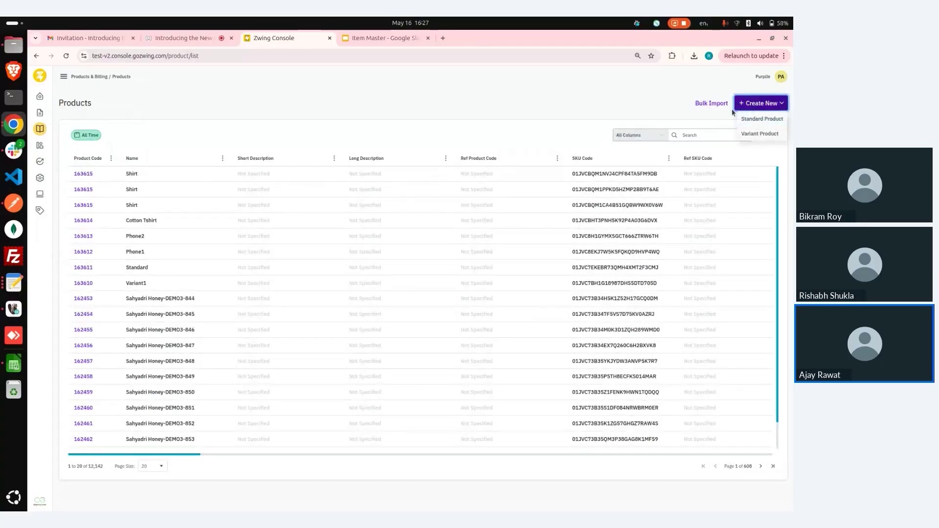
{"action": "left_click", "coordinate": [712, 103]}
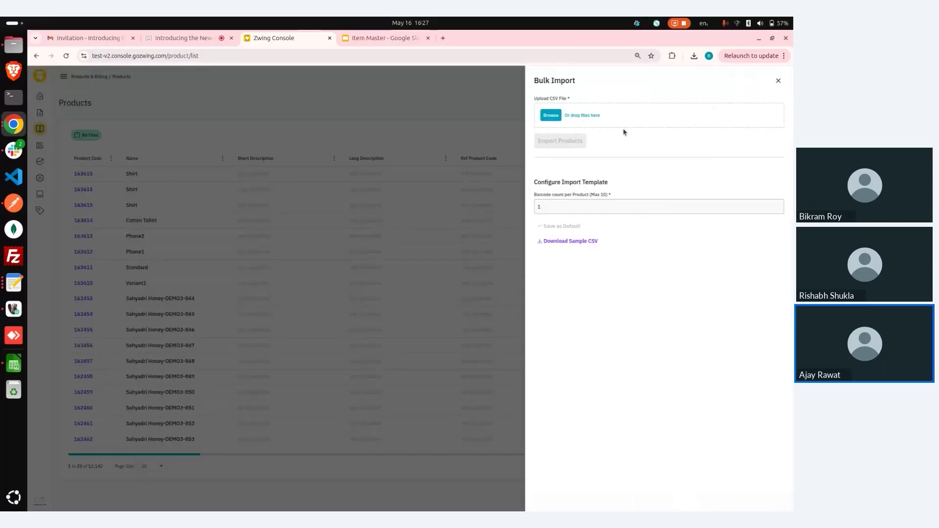
{"action": "left_click", "coordinate": [552, 115]}
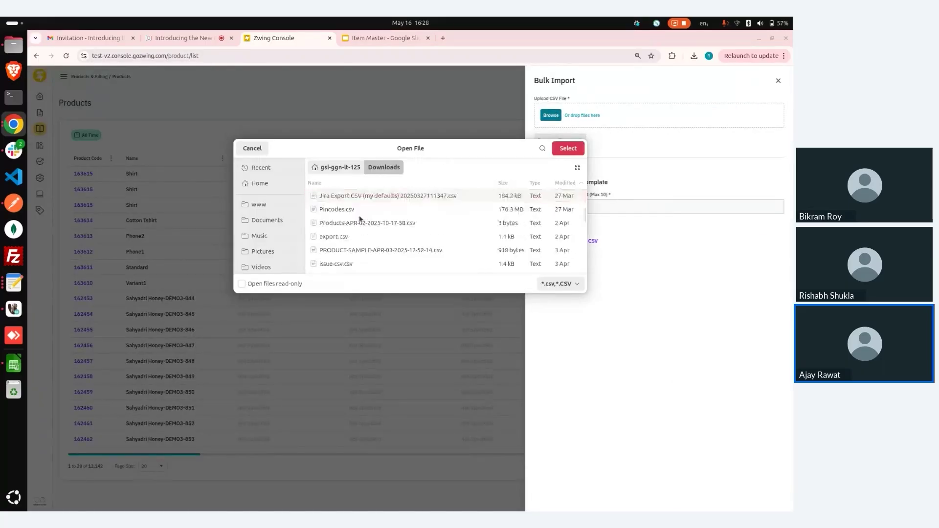
{"action": "scroll", "coordinate": [360, 218], "scroll_direction": "down", "scroll_amount": 5}
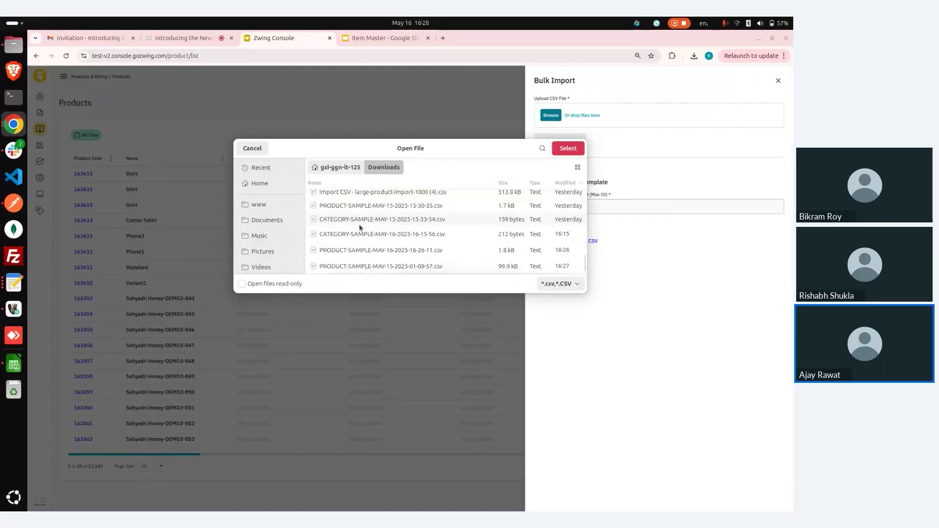
{"action": "left_click", "coordinate": [380, 266]}
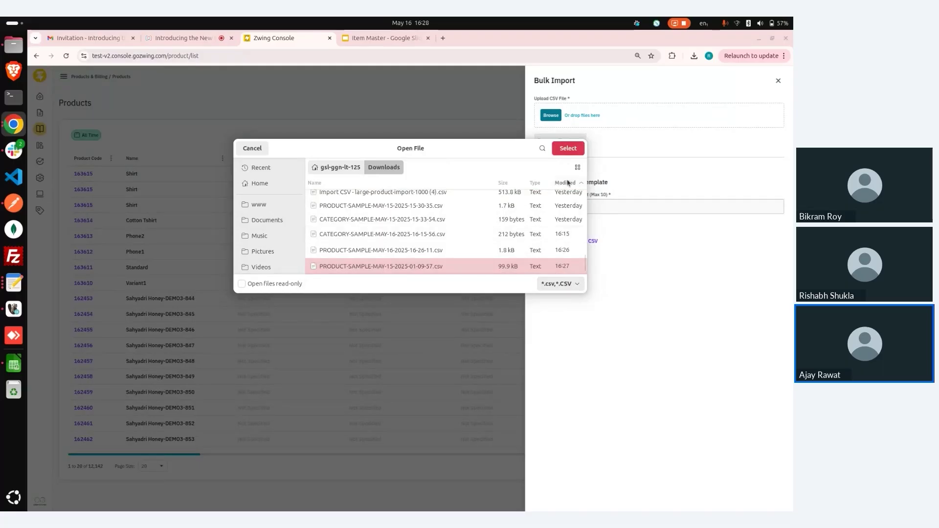
{"action": "left_click", "coordinate": [568, 148]}
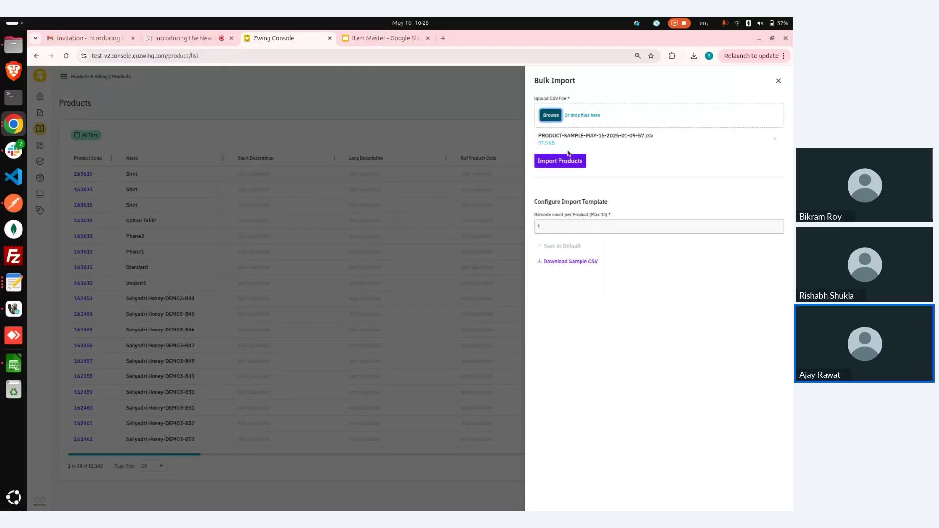
{"action": "left_click", "coordinate": [568, 163]}
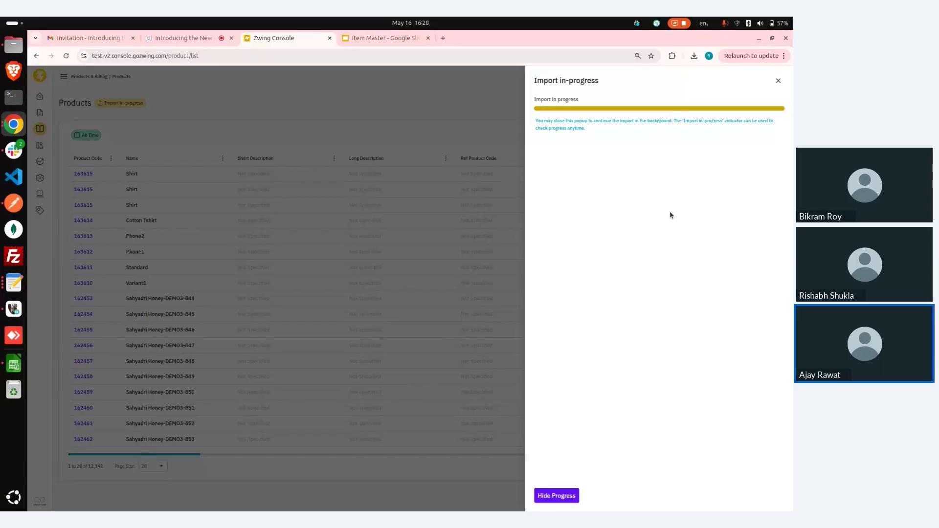
{"action": "left_click", "coordinate": [556, 496]}
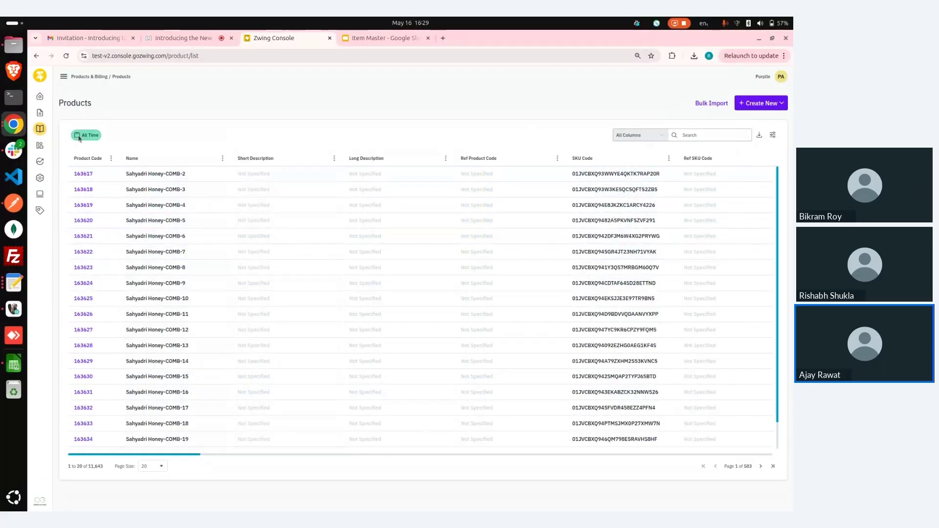
Start a new product assortment and name it Shirts
{"action": "mouse_move", "coordinate": [47, 132]}
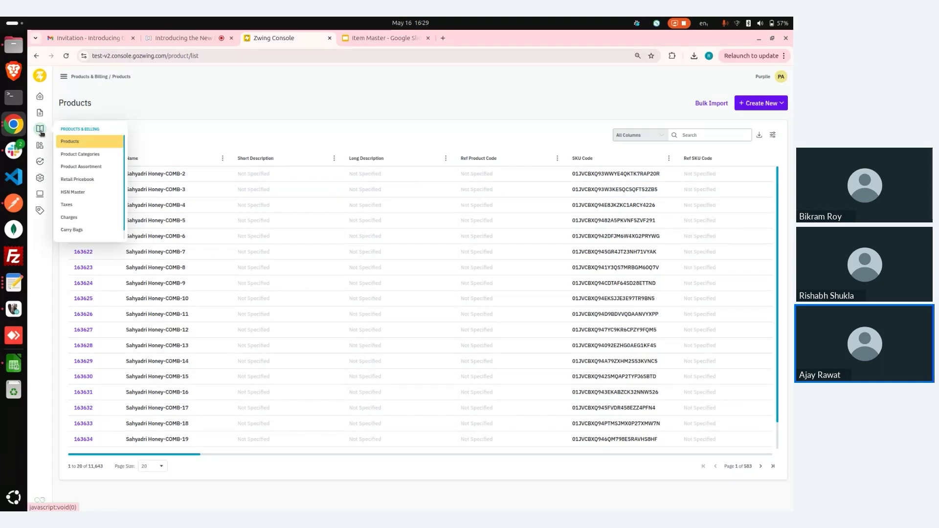
{"action": "left_click", "coordinate": [84, 166]}
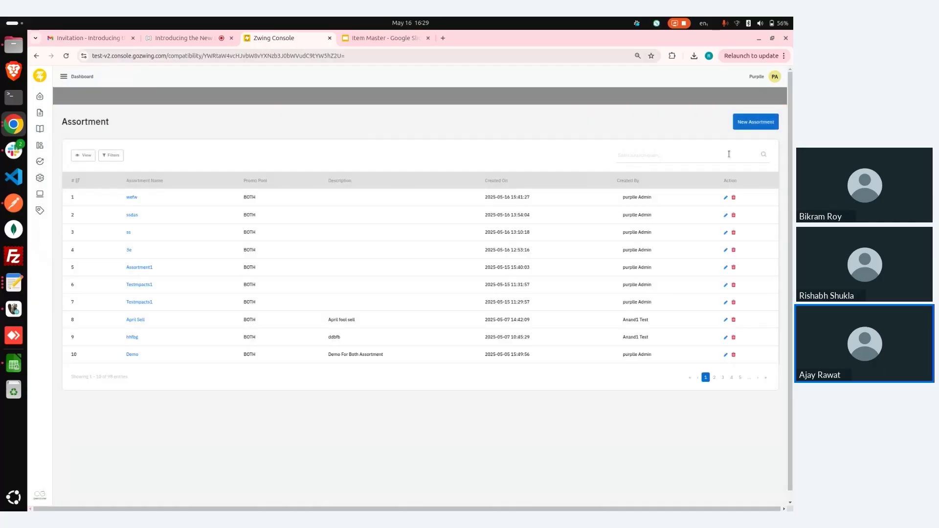
{"action": "left_click", "coordinate": [764, 129]}
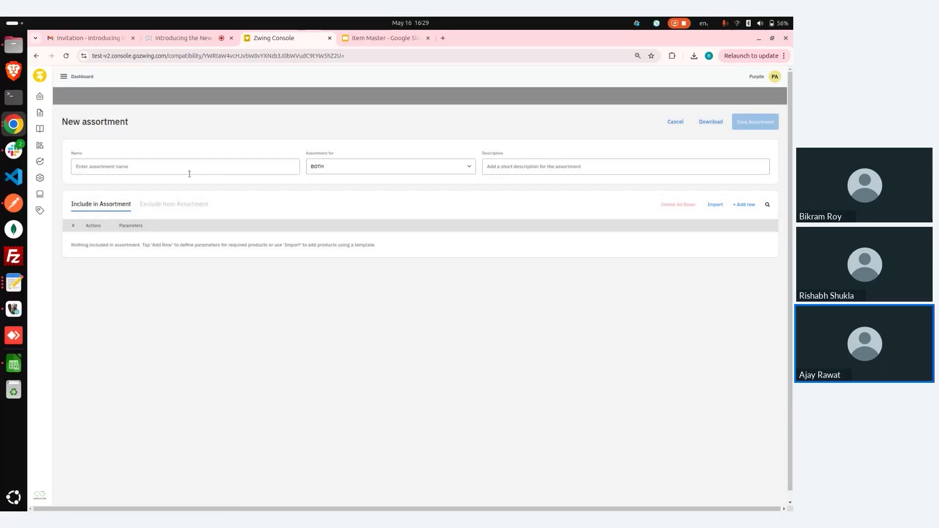
{"action": "left_click", "coordinate": [189, 172]}
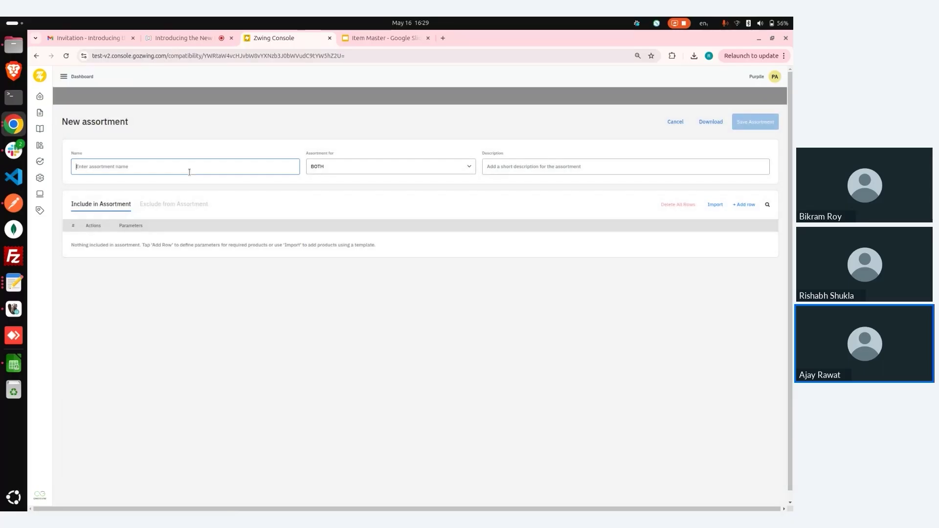
{"action": "type", "text": "Sh"}
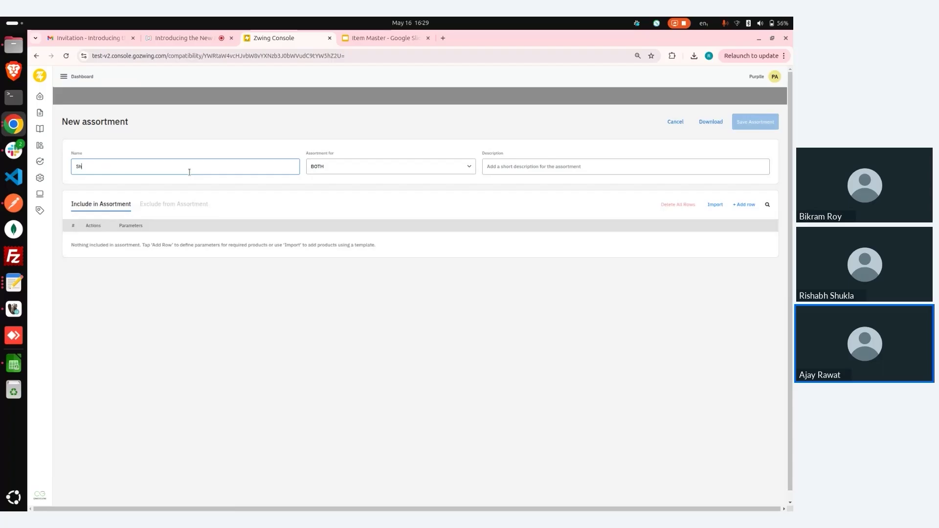
{"action": "type", "text": "irts"}
Add an inclusion row to the Shirts assortment with the Division parameter set to Apparels
{"action": "left_click", "coordinate": [745, 205]}
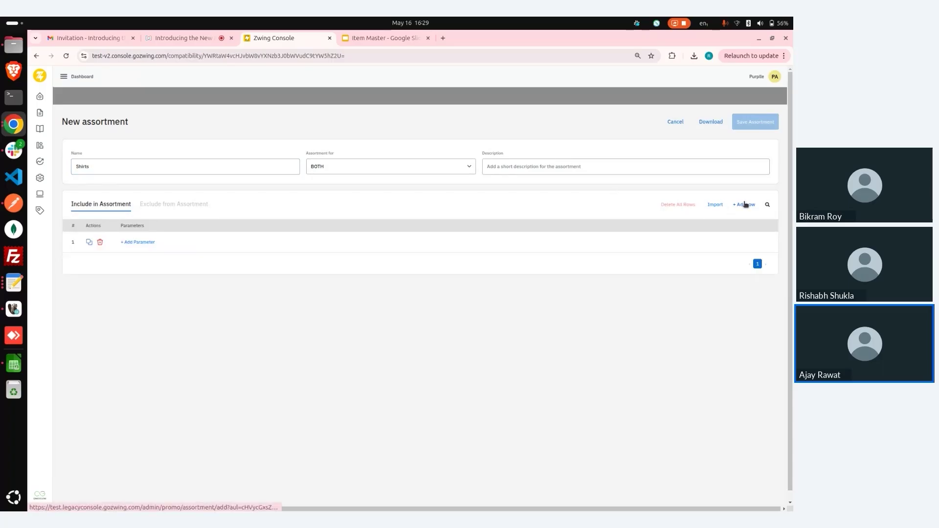
{"action": "left_click", "coordinate": [139, 242]}
{"action": "left_click", "coordinate": [403, 300]}
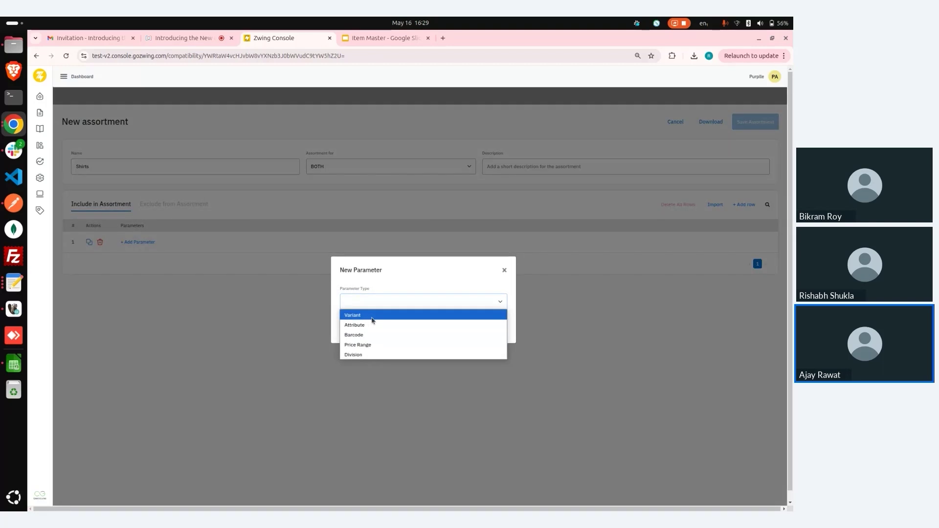
{"action": "left_click", "coordinate": [375, 356]}
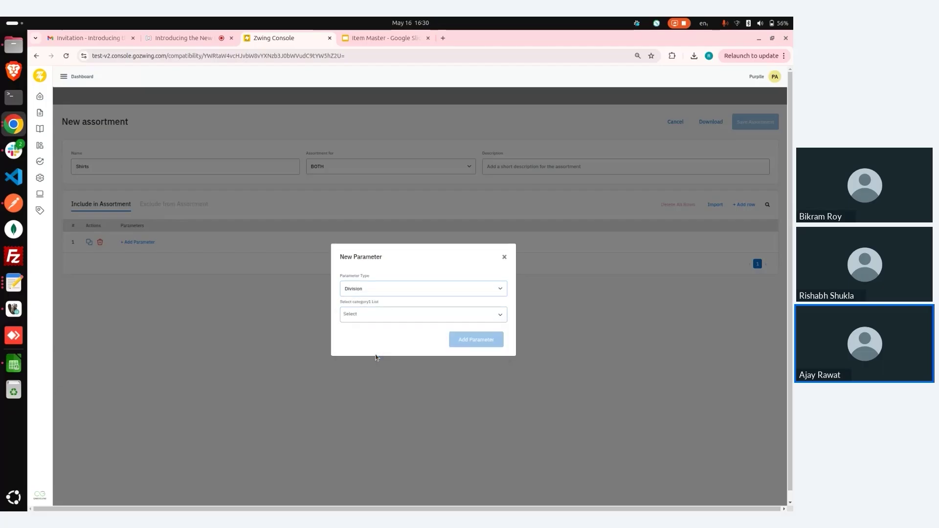
{"action": "left_click", "coordinate": [435, 315]}
{"action": "left_click", "coordinate": [424, 328]}
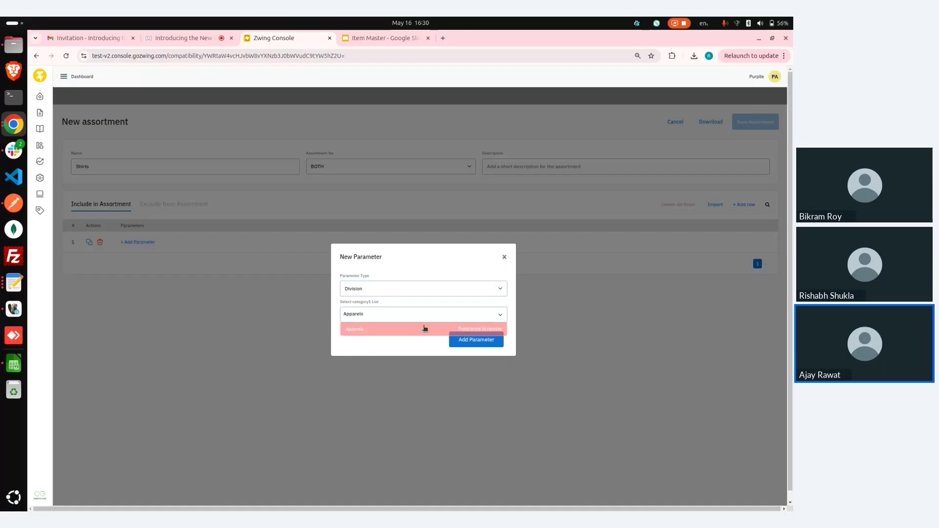
{"action": "left_click", "coordinate": [465, 338]}
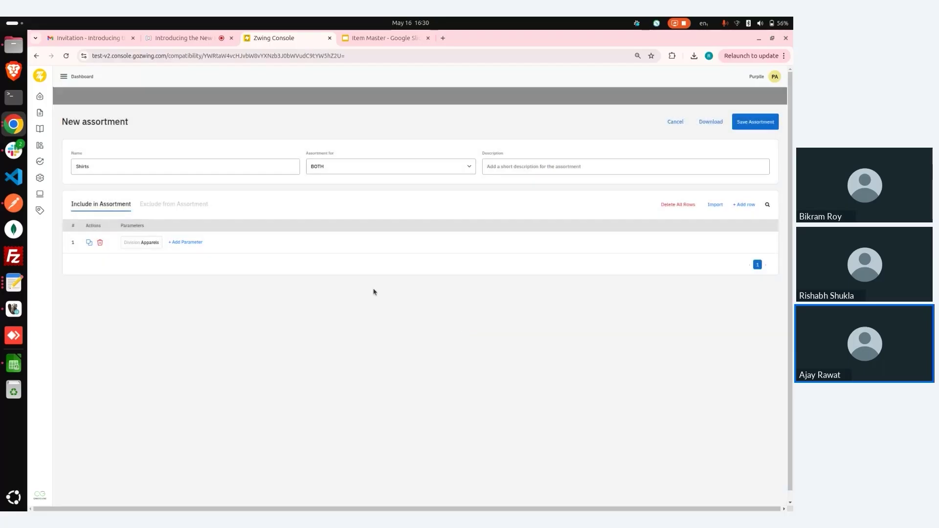
Add a Section parameter set to Men's to the Apparels row of the assortment
{"action": "left_click", "coordinate": [198, 244]}
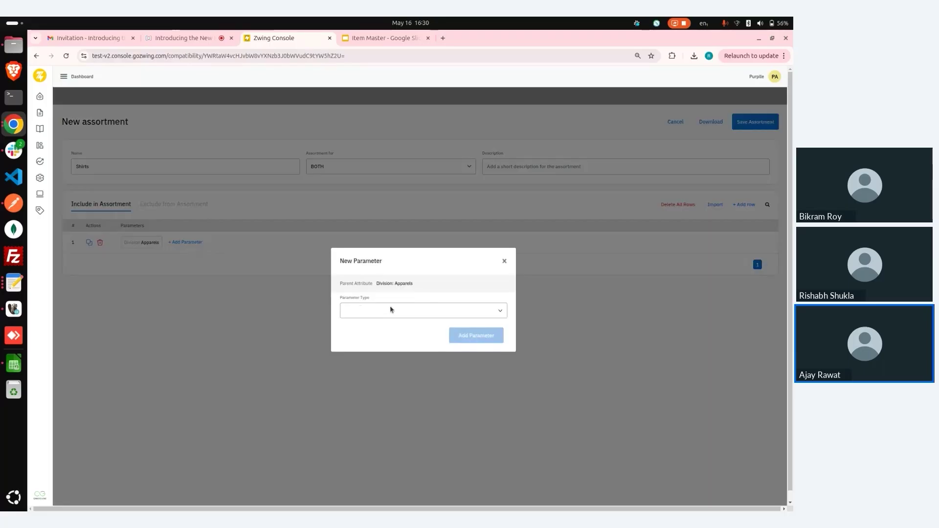
{"action": "left_click", "coordinate": [391, 310]}
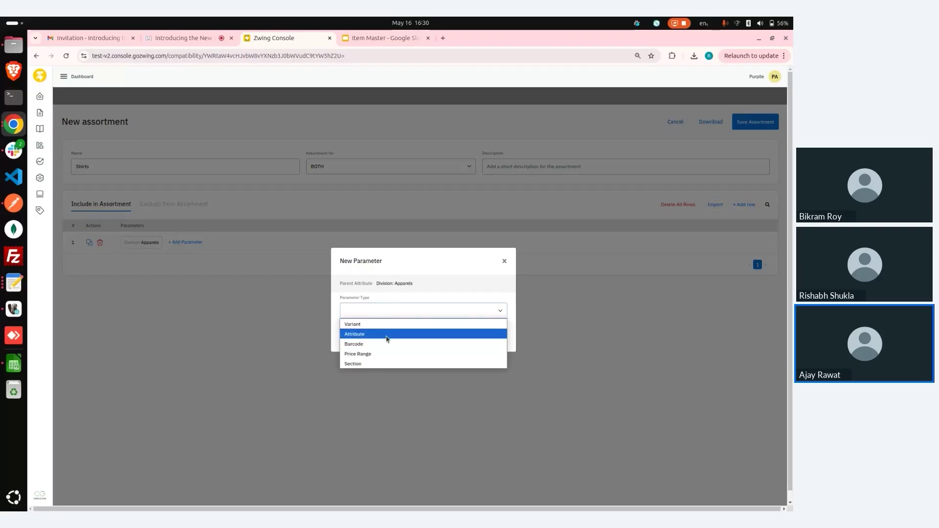
{"action": "left_click", "coordinate": [375, 364]}
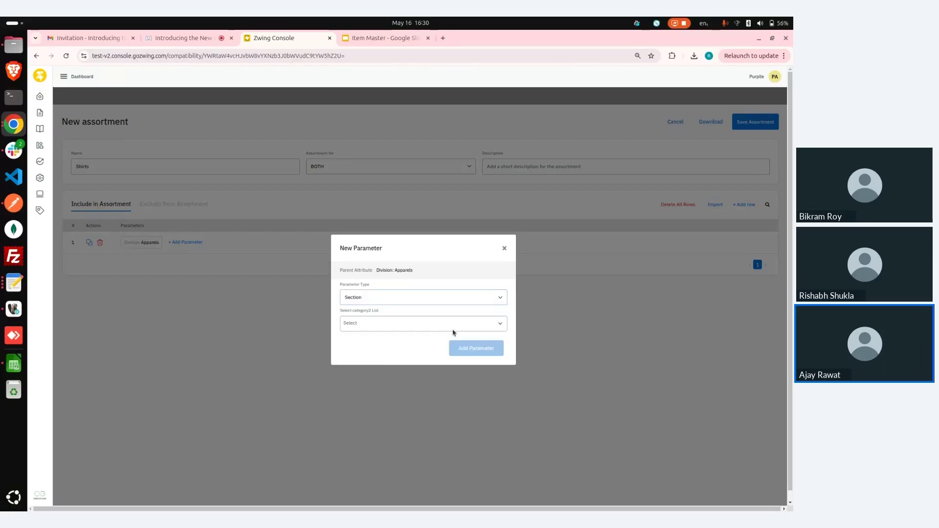
{"action": "left_click", "coordinate": [456, 324]}
{"action": "left_click", "coordinate": [434, 339]}
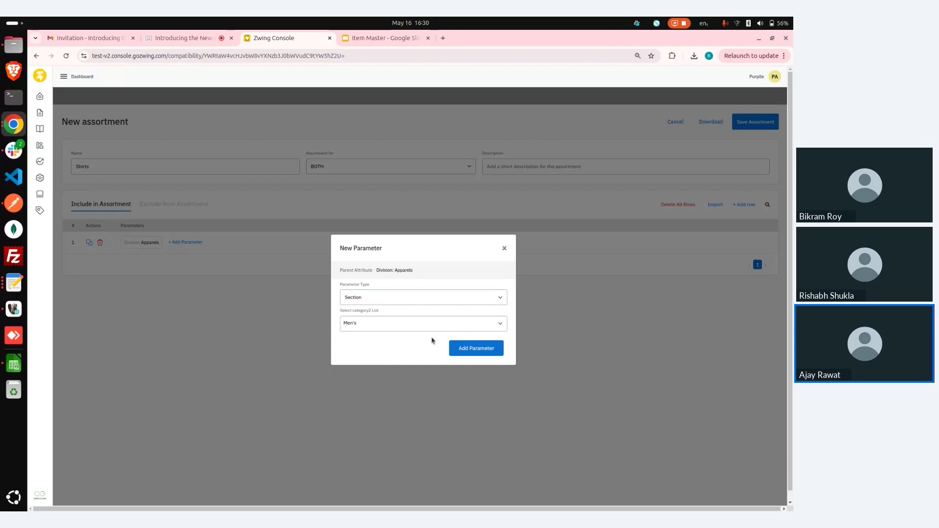
{"action": "left_click", "coordinate": [475, 347]}
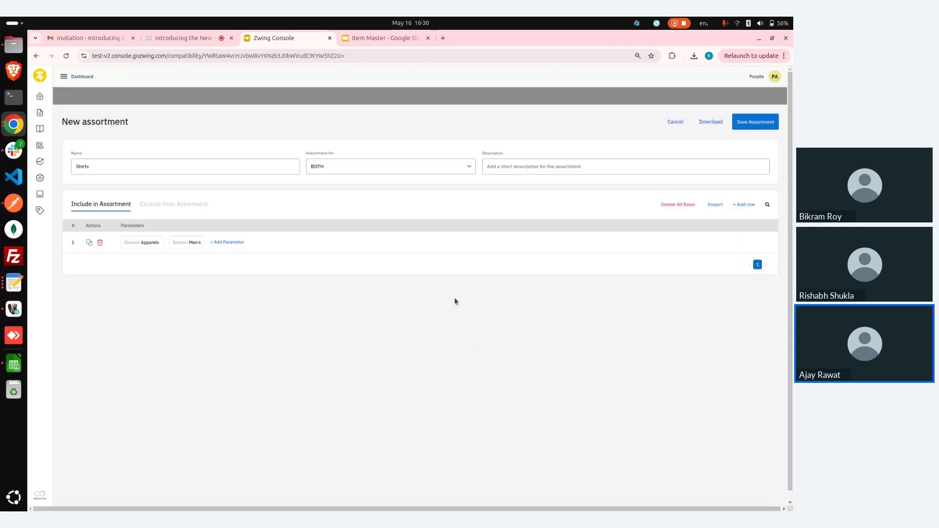